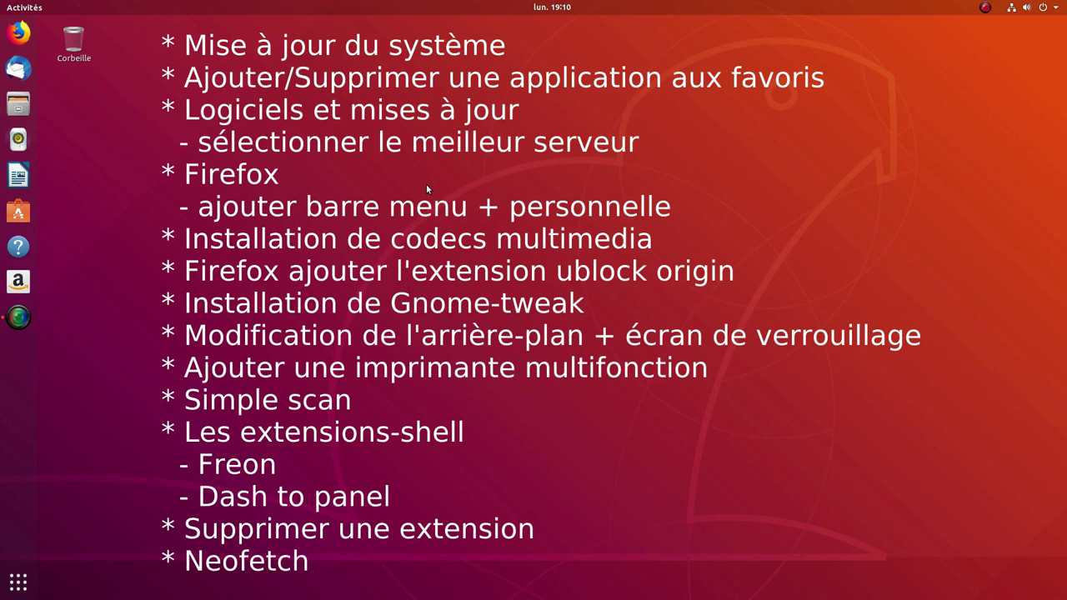
- Search the installed applications for "update", and clear the search to return to the full application list
left_click(18, 583)
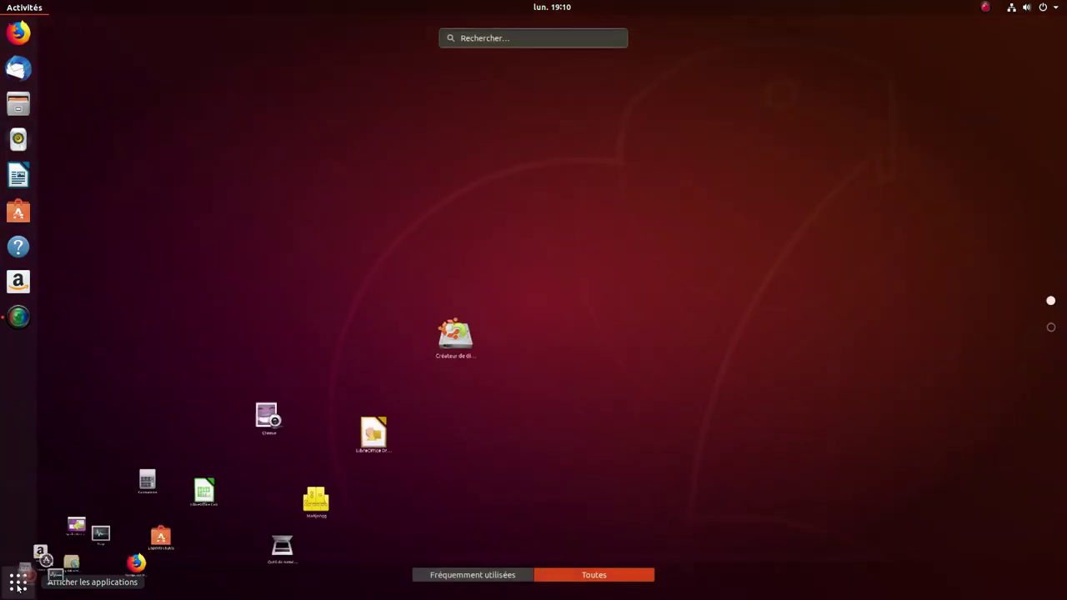
left_click(513, 37)
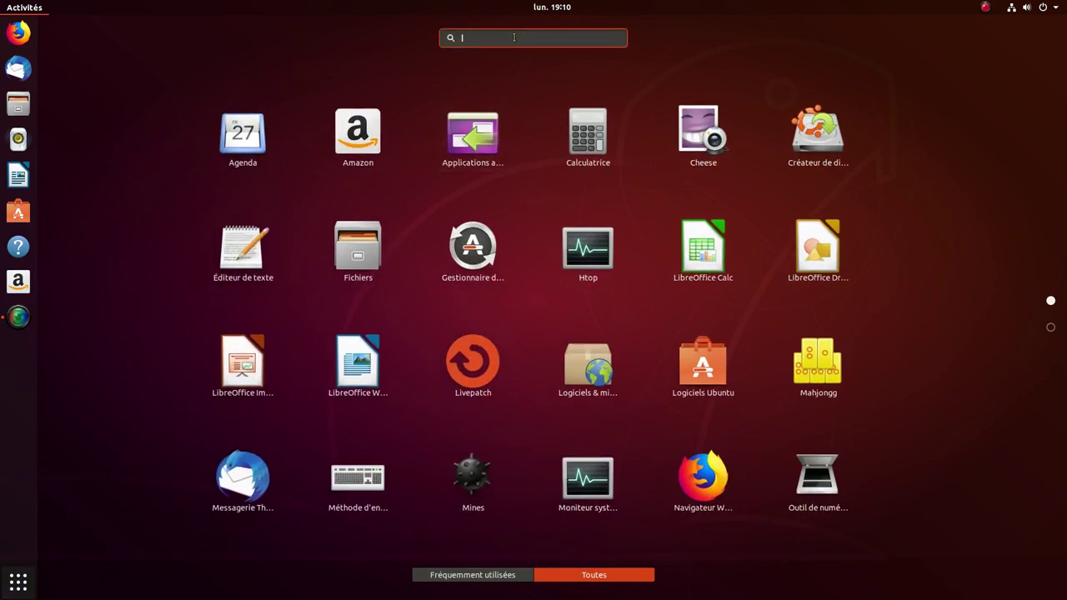
type("upda")
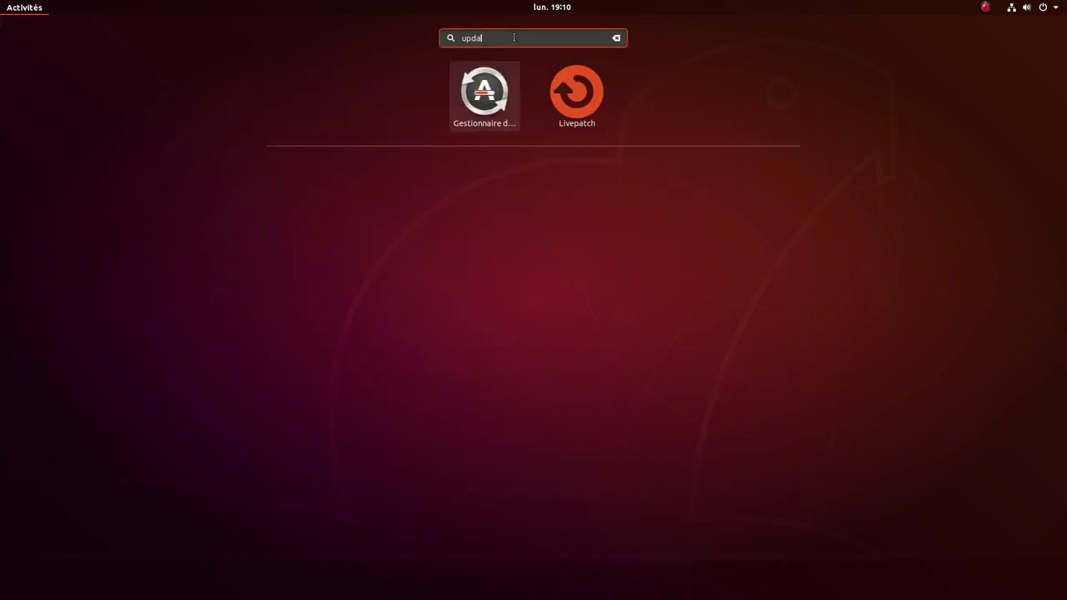
type("te")
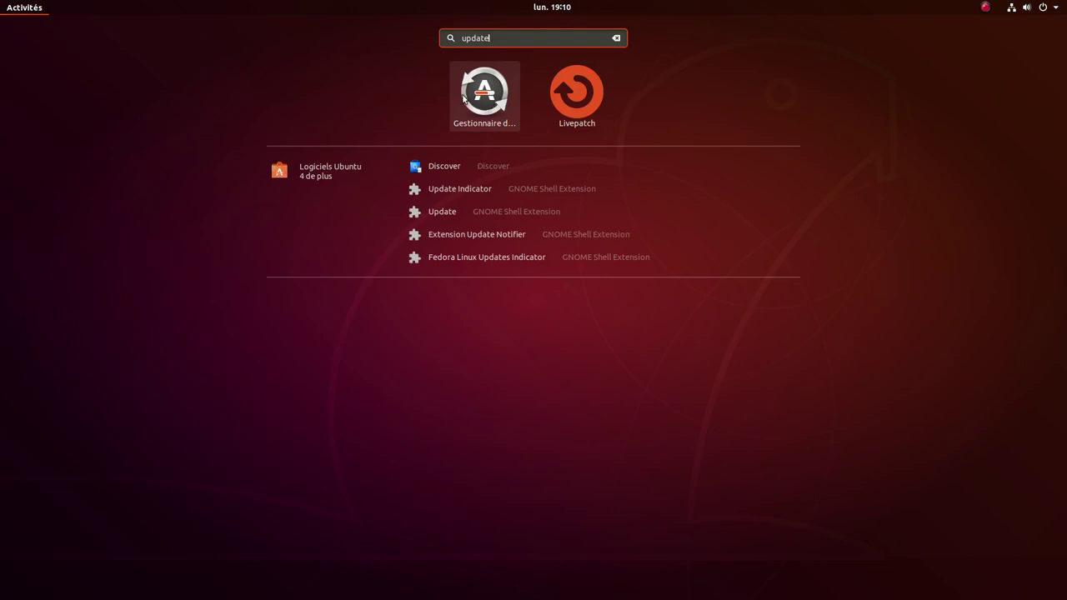
key("BackSpace")
key("BackSpace")
key("BackSpace")
key("BackSpace")
key("BackSpace")
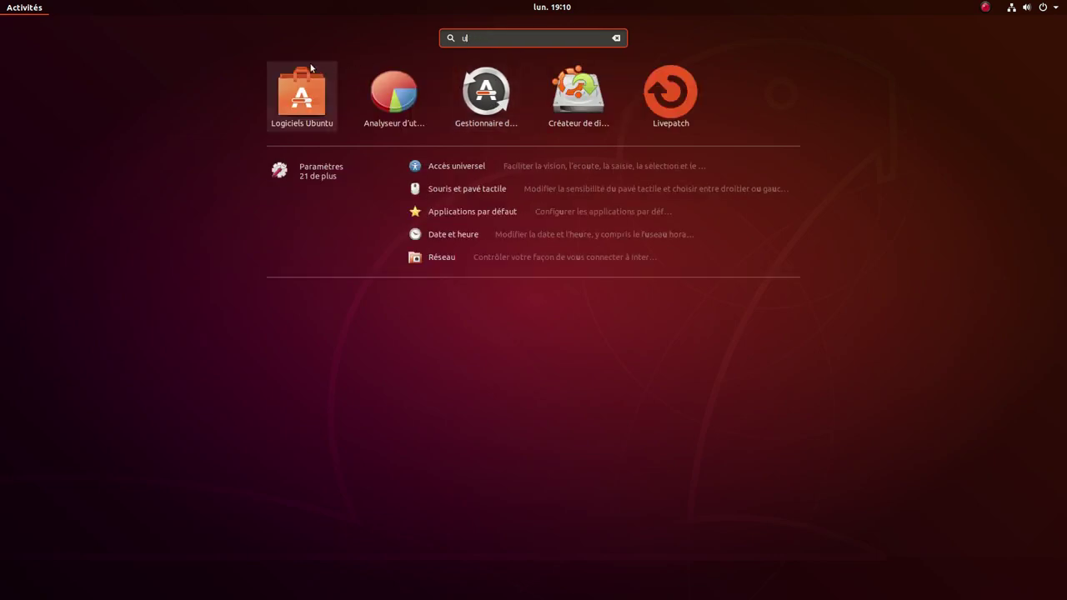
key("BackSpace")
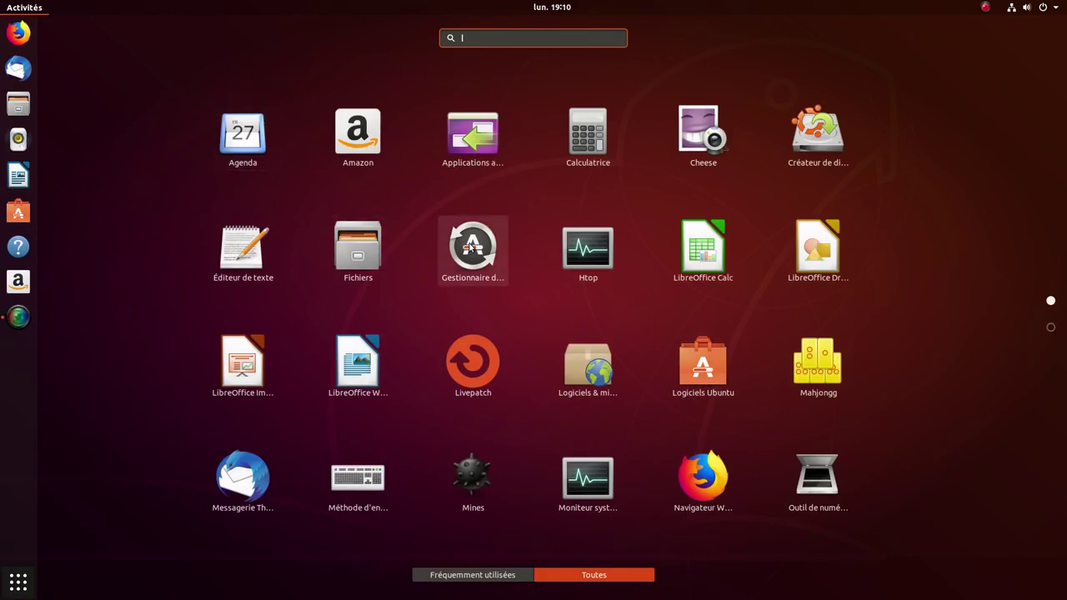
- Add Gestionnaire de mises à jour to the favourites and return to the desktop
right_click(472, 247)
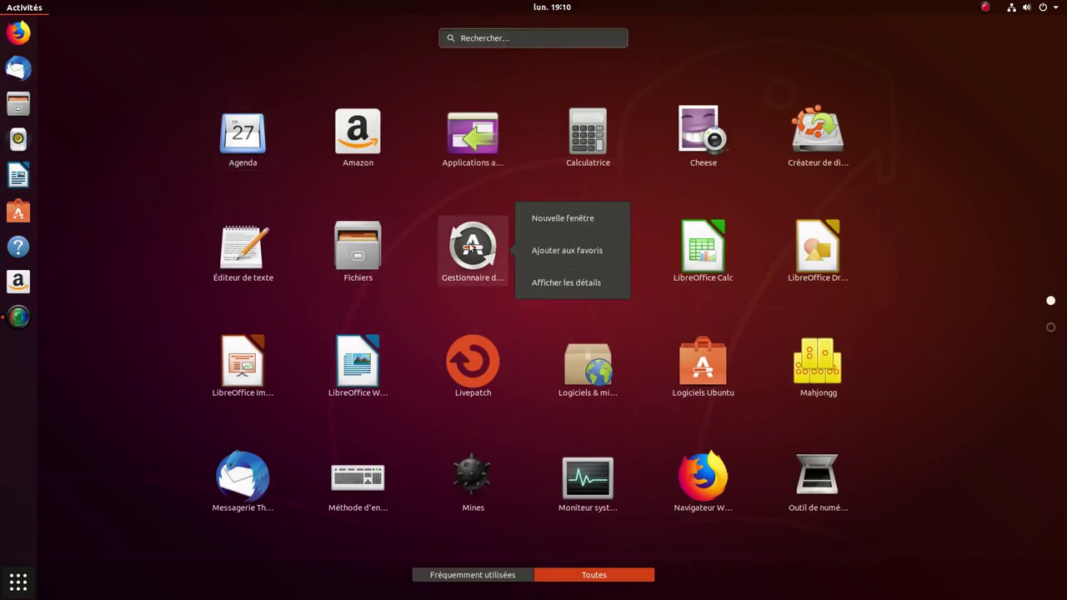
left_click(566, 254)
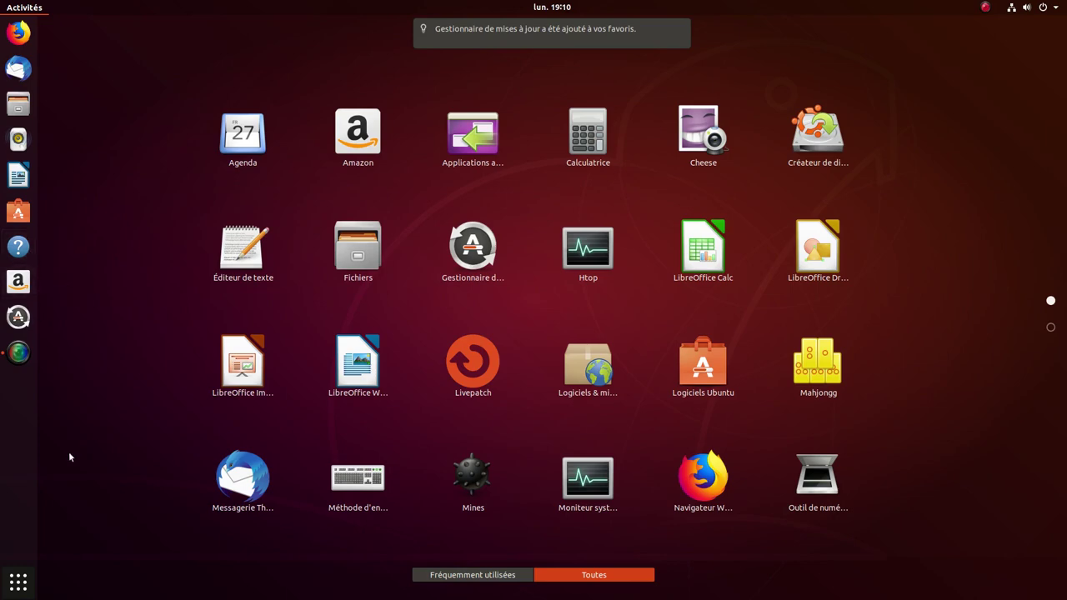
key("Escape")
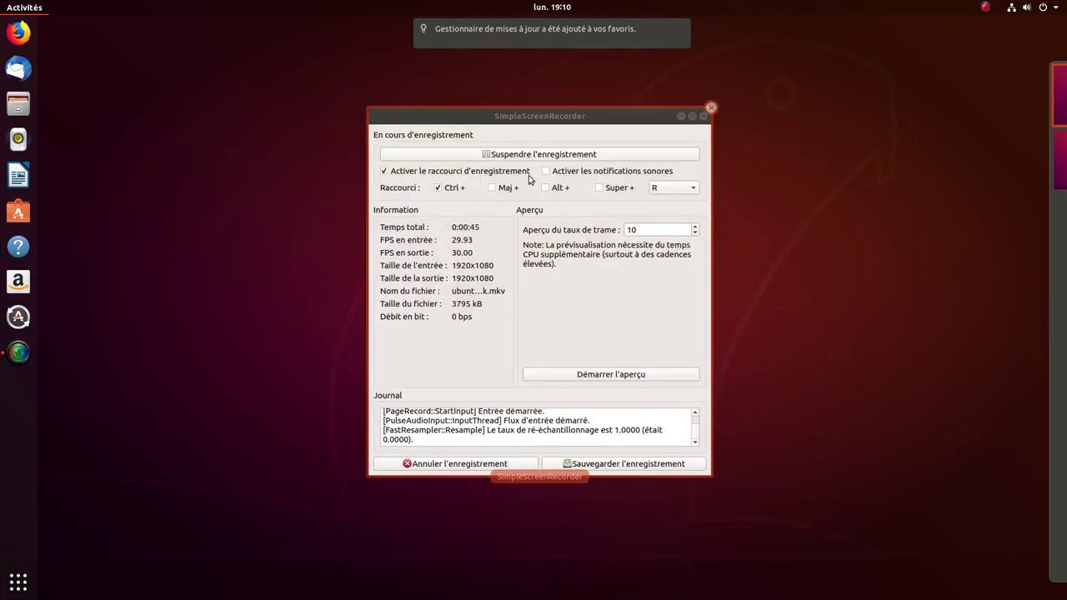
left_click(318, 199)
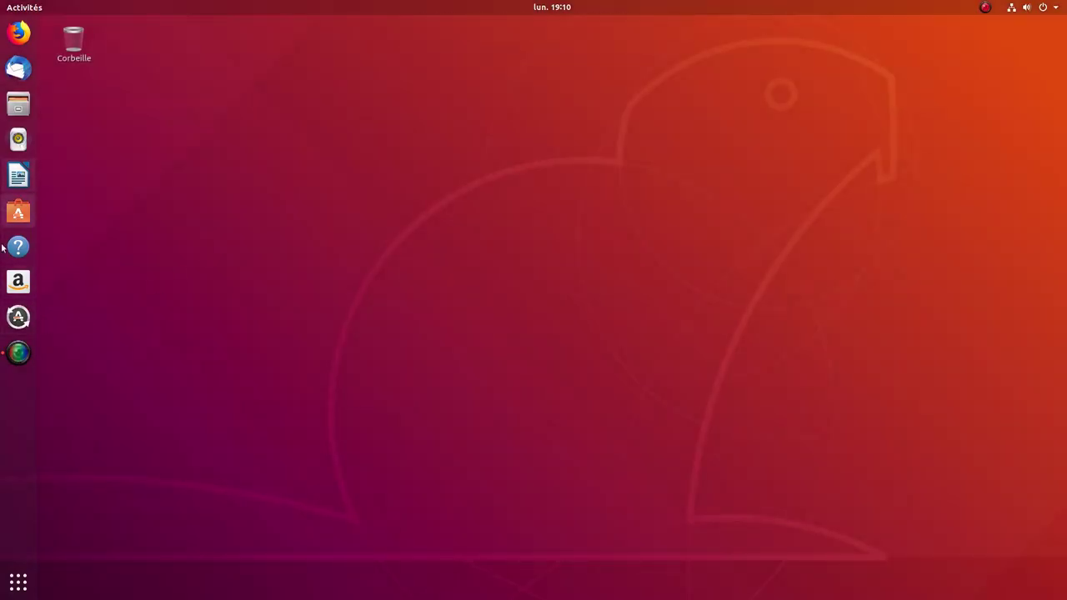
- Try to remove Gestionnaire de mises à jour from the favourites
right_click(18, 318)
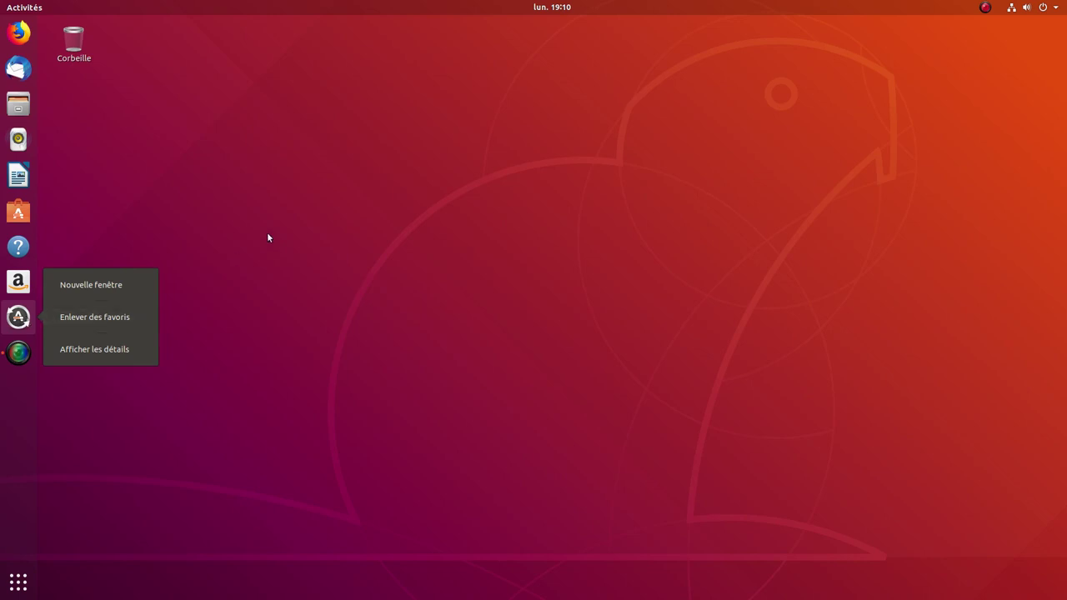
left_click(111, 315)
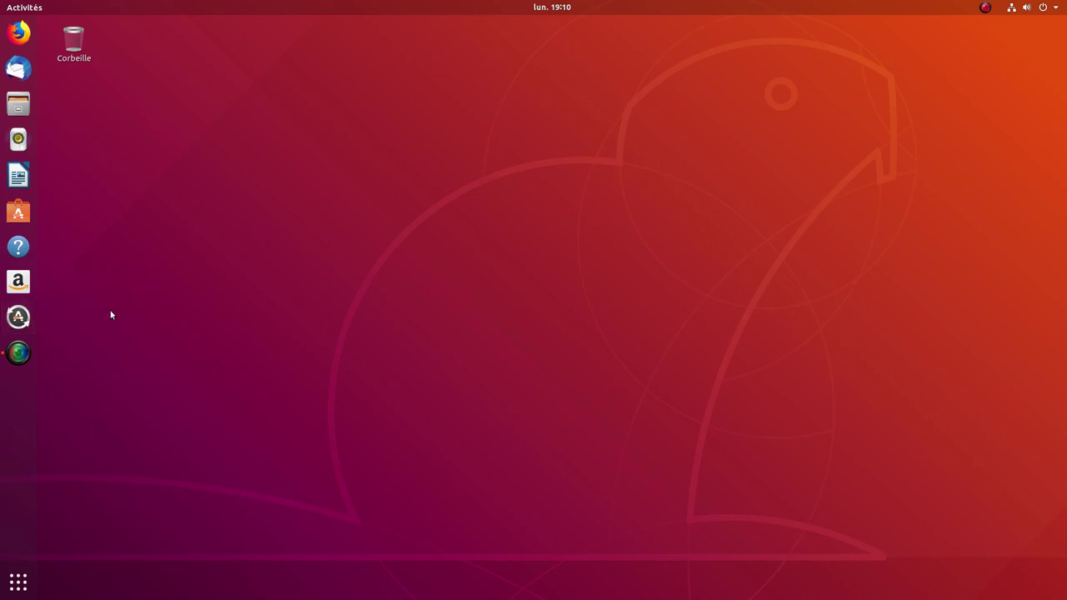
- Check for system updates with Gestionnaire de mises à jour and open its Logiciels Ubuntu settings
left_click(22, 323)
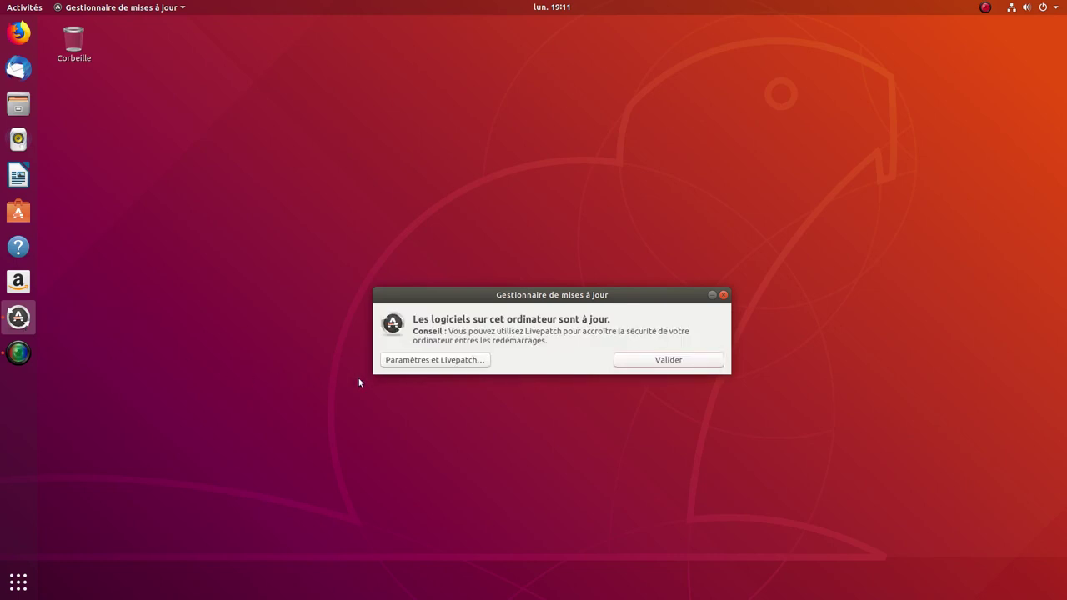
left_click(396, 359)
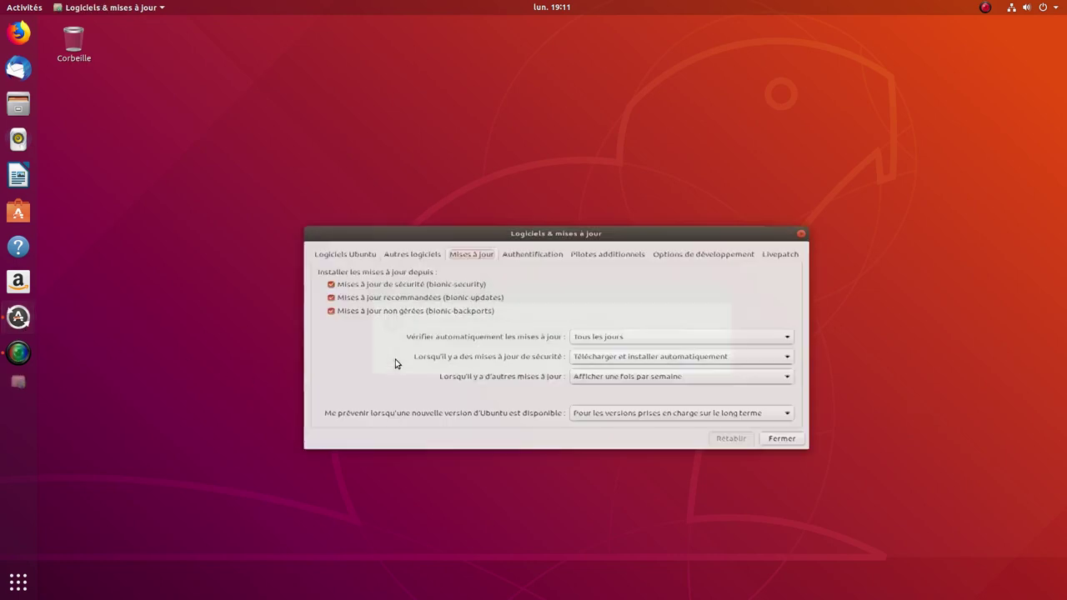
left_click(336, 251)
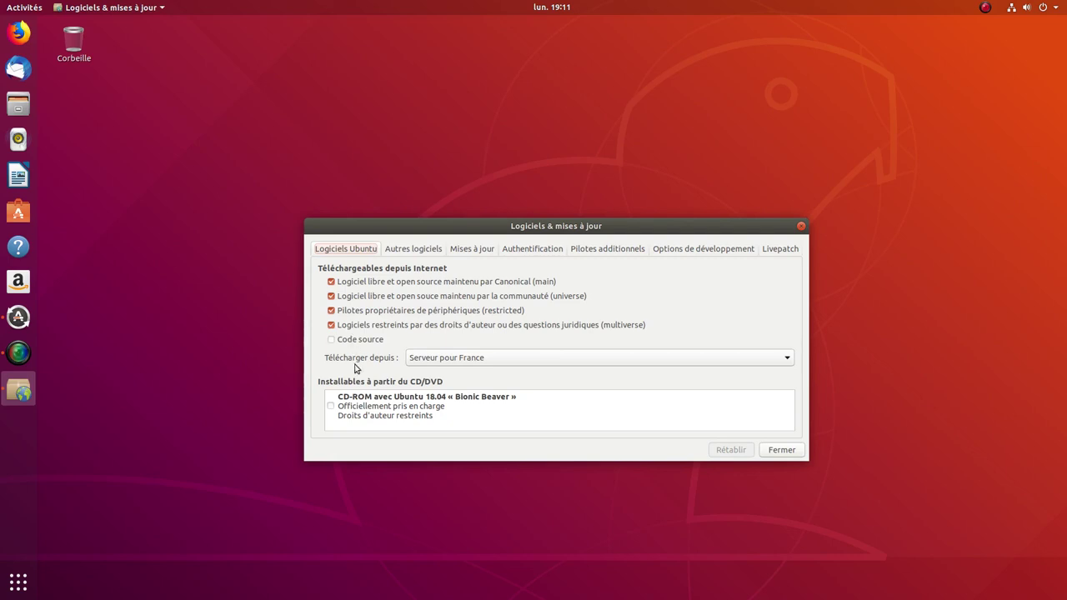
- Set the software download source to the automatically selected best server, authenticating with the account password
left_click(529, 361)
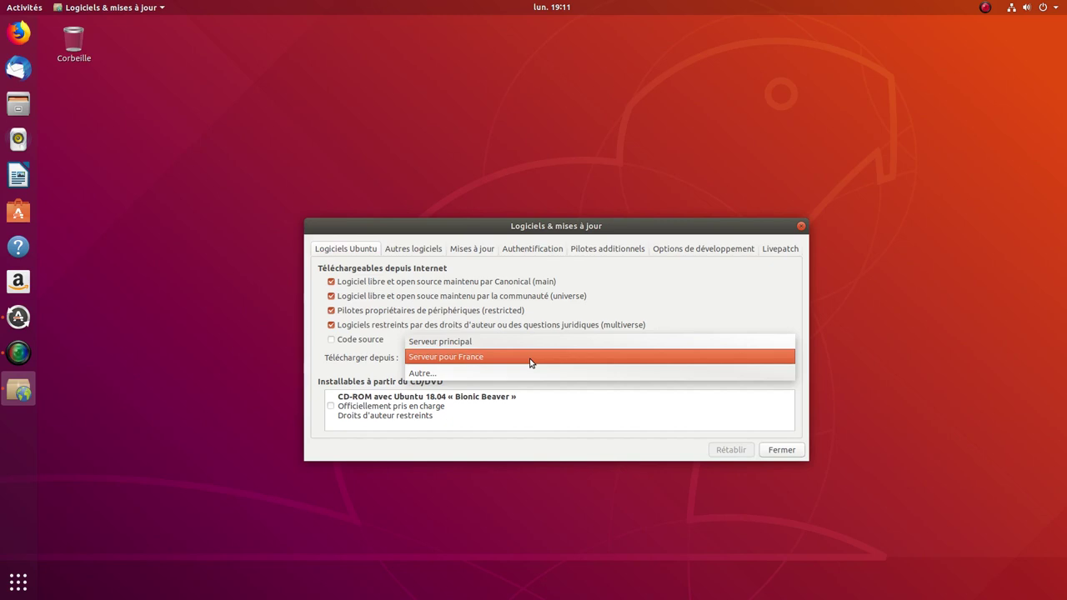
left_click(511, 373)
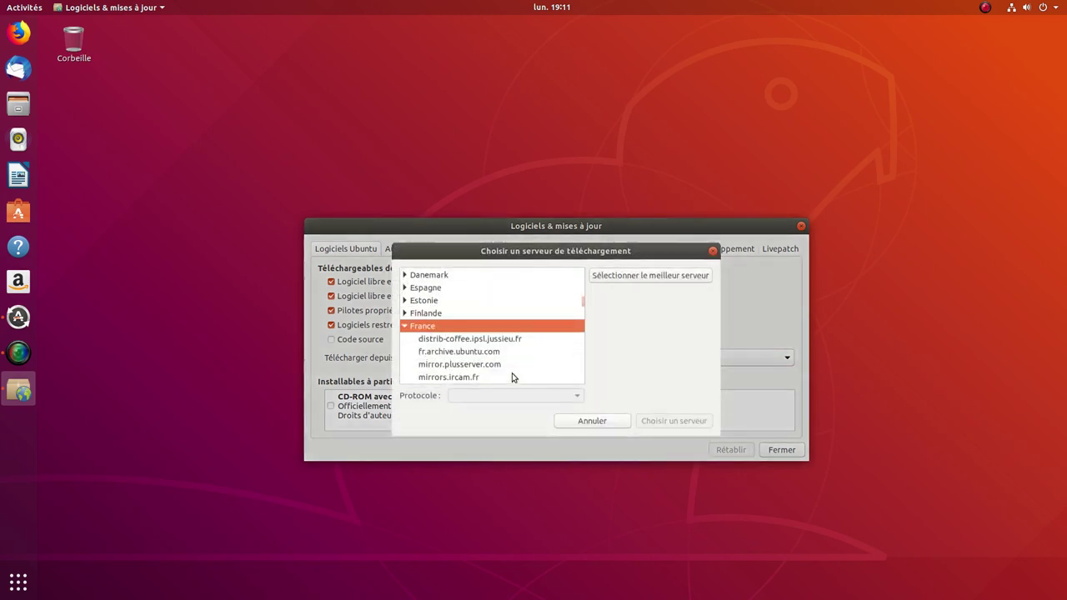
left_click(659, 275)
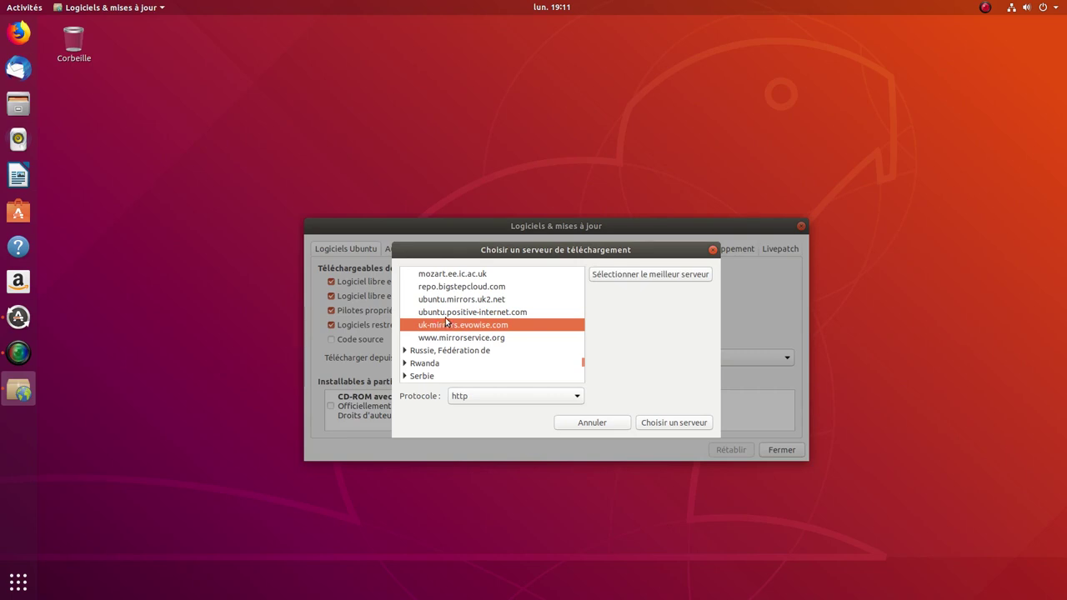
left_click(668, 424)
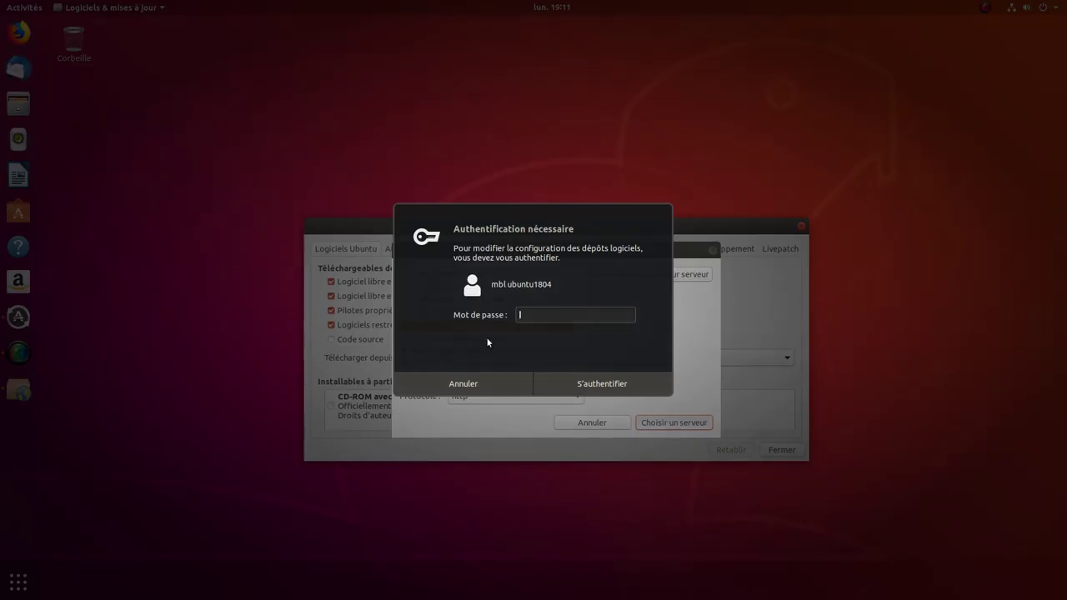
type("••••••••")
key("Return")
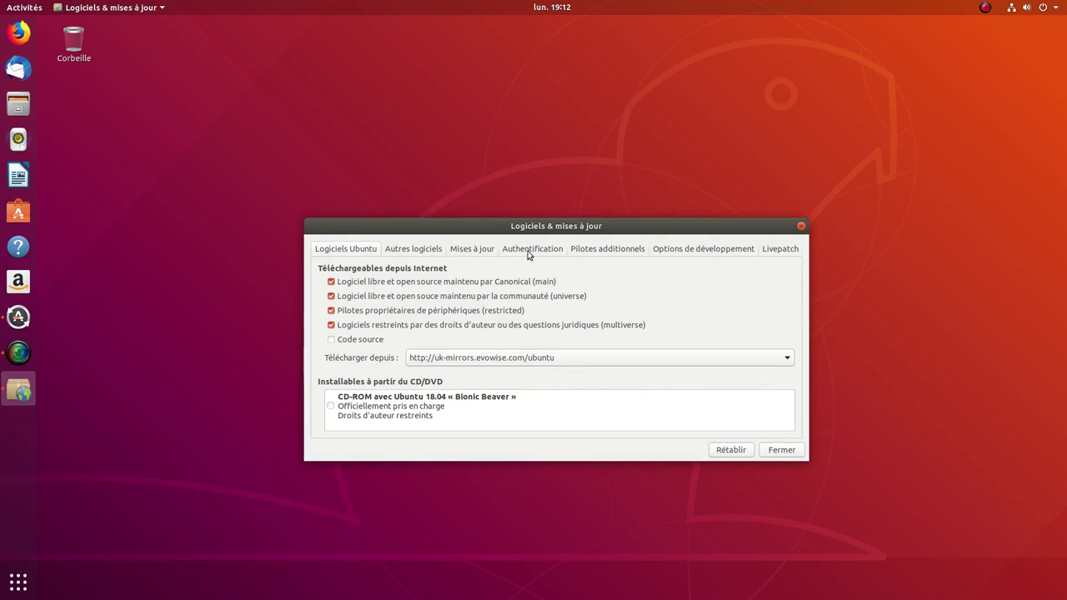
- Review the settings for other software, updates, authentication, additional drivers, developer options and Livepatch
left_click(429, 253)
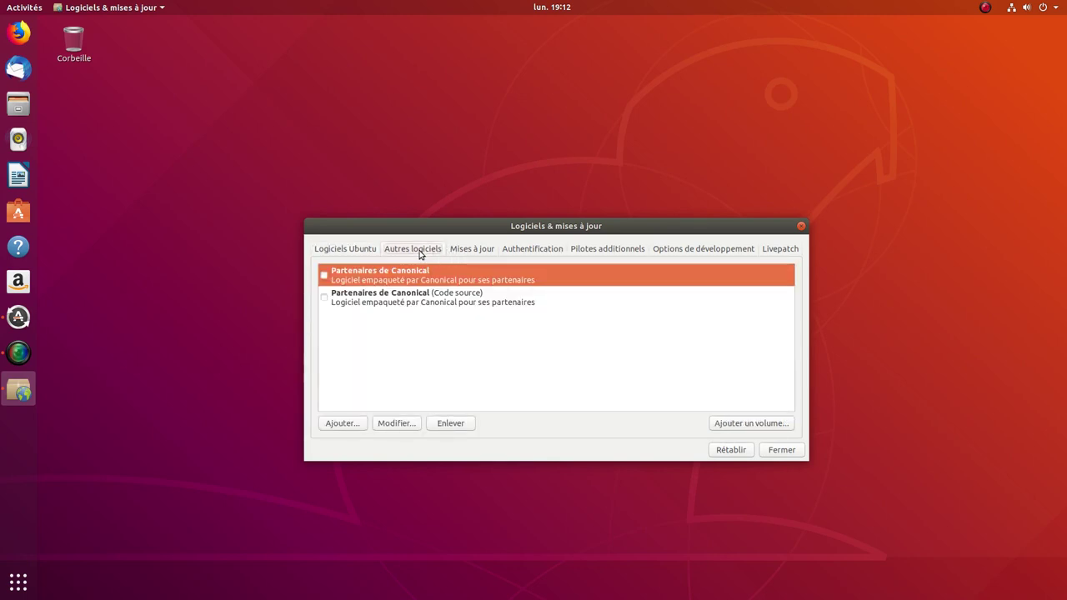
left_click(484, 251)
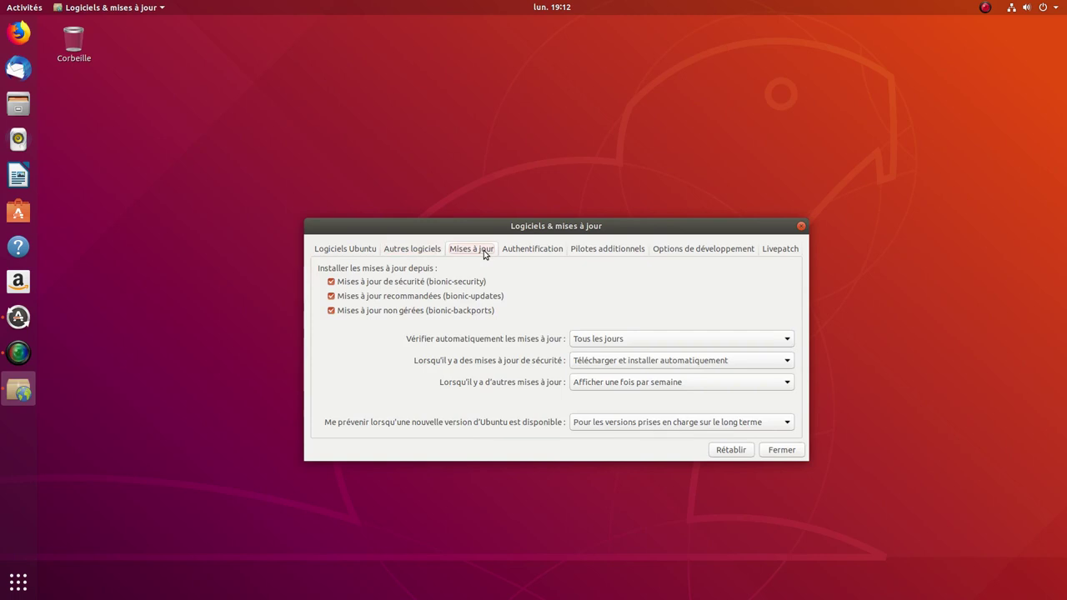
left_click(541, 254)
left_click(600, 253)
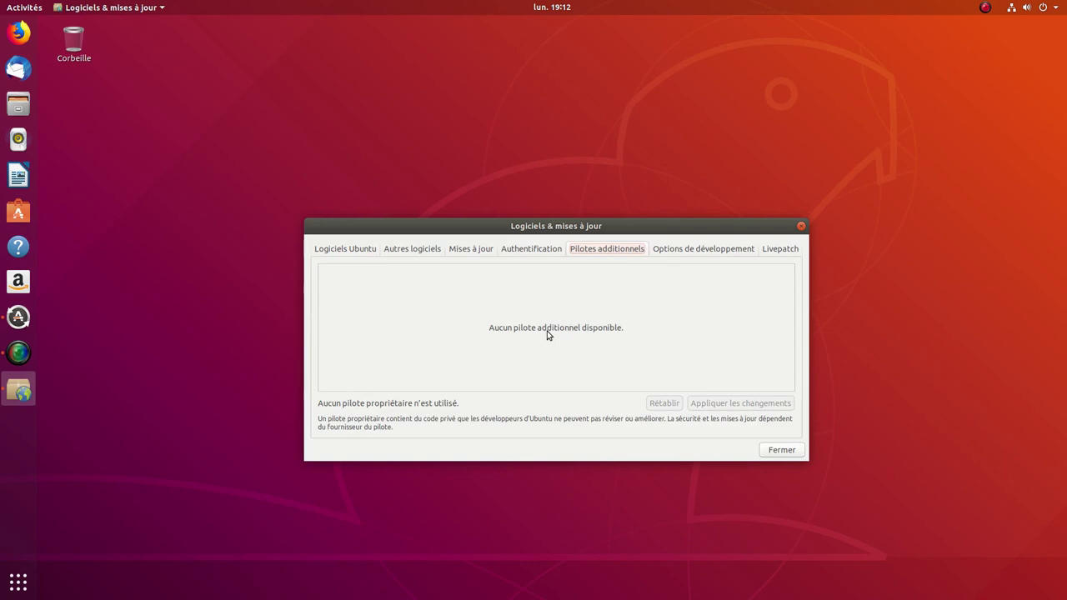
left_click(713, 254)
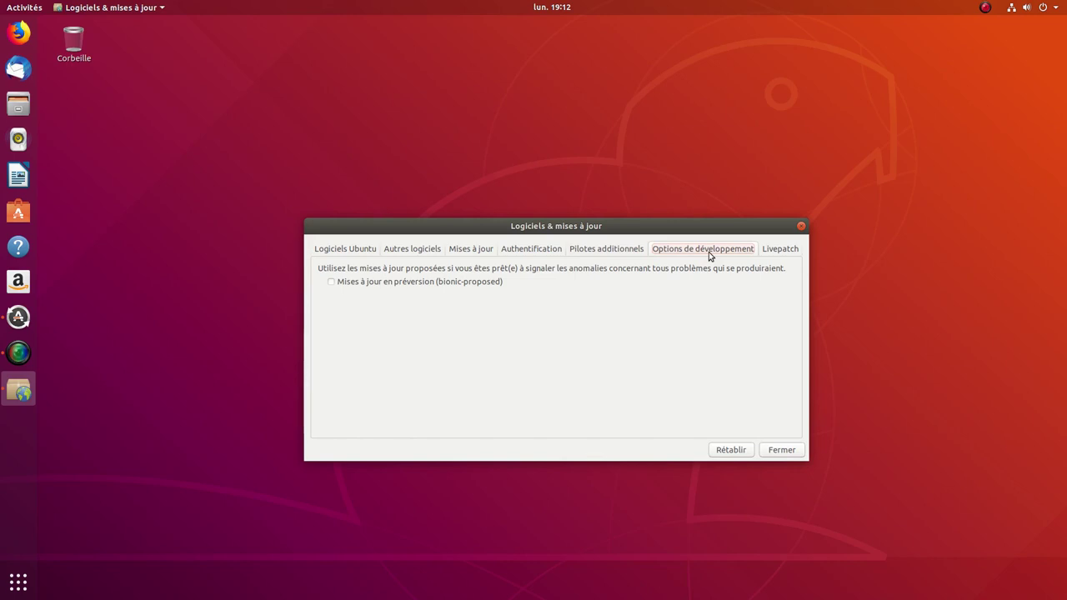
left_click(780, 255)
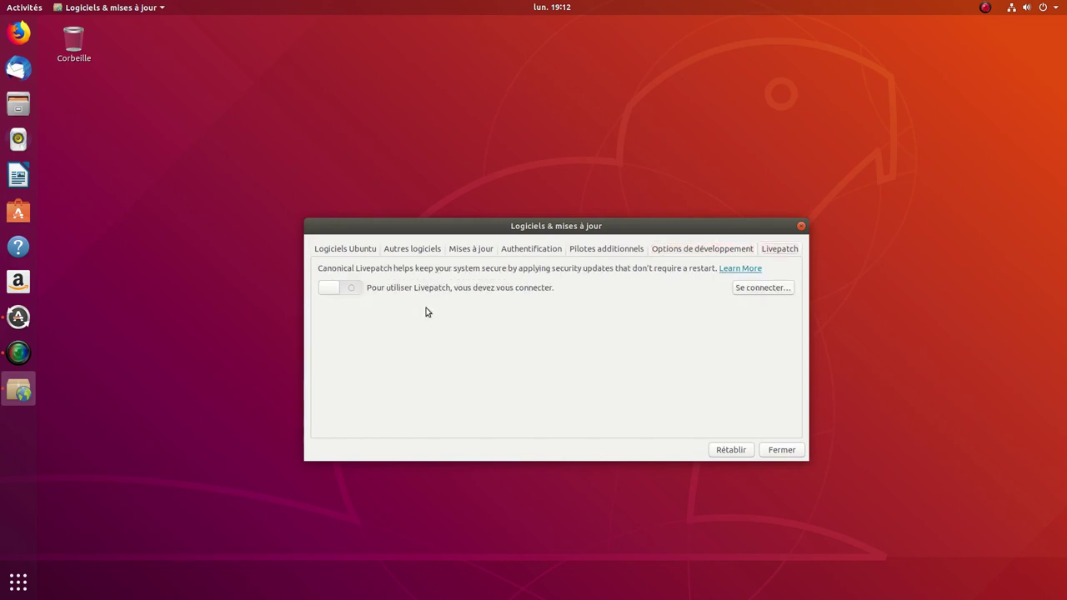
- Close the software settings, refresh the available software information, and dismiss the update manager
left_click(794, 454)
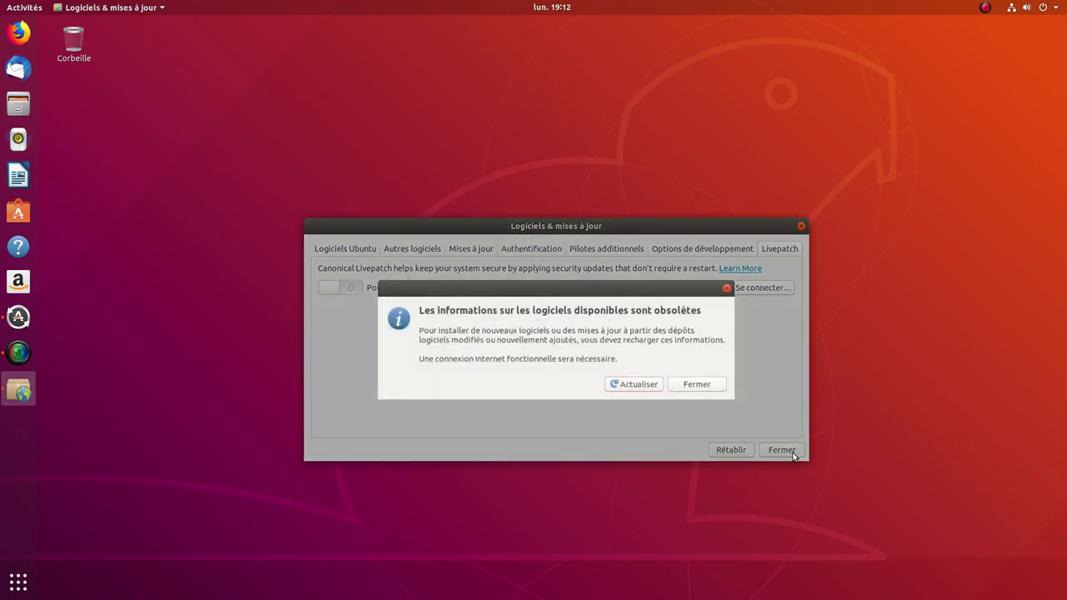
left_click(639, 388)
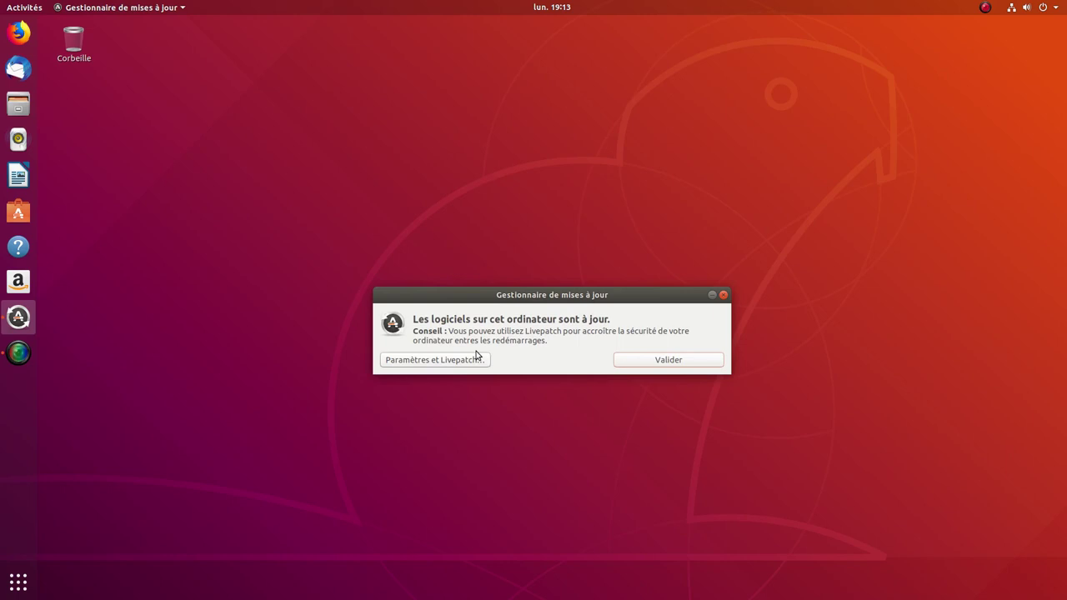
left_click(681, 360)
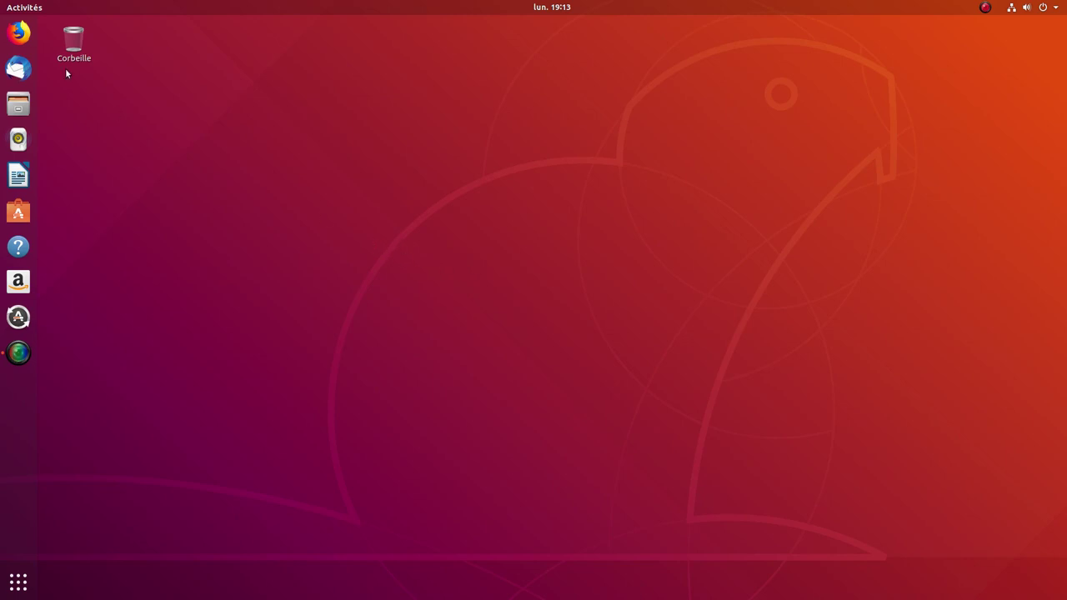
- Open Firefox and display its menu bar (Barre de menus) and bookmarks toolbar (Barre personnelle)
left_click(20, 32)
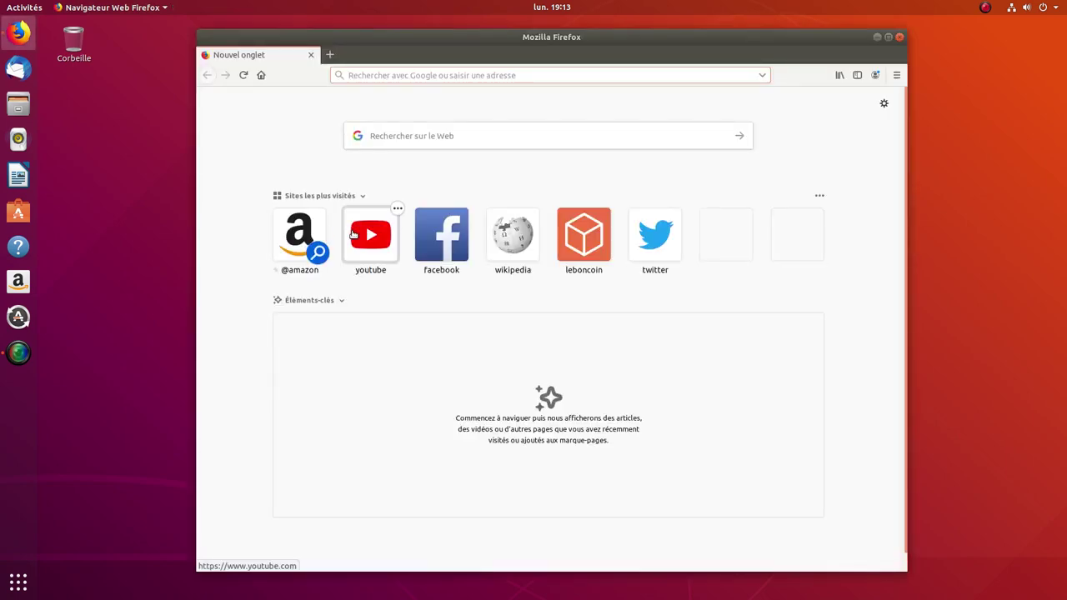
right_click(497, 57)
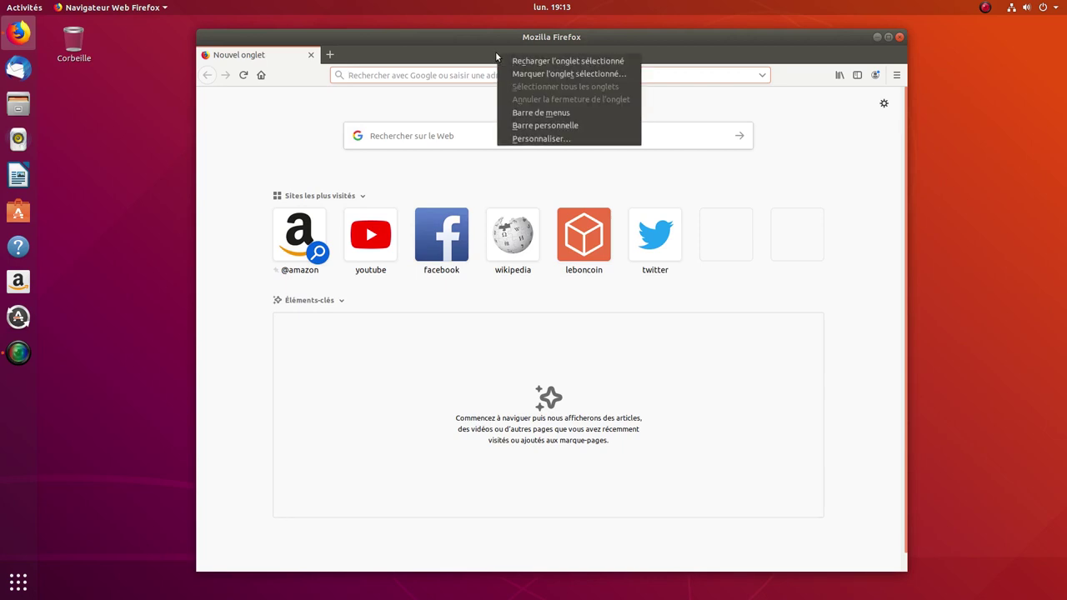
left_click(518, 115)
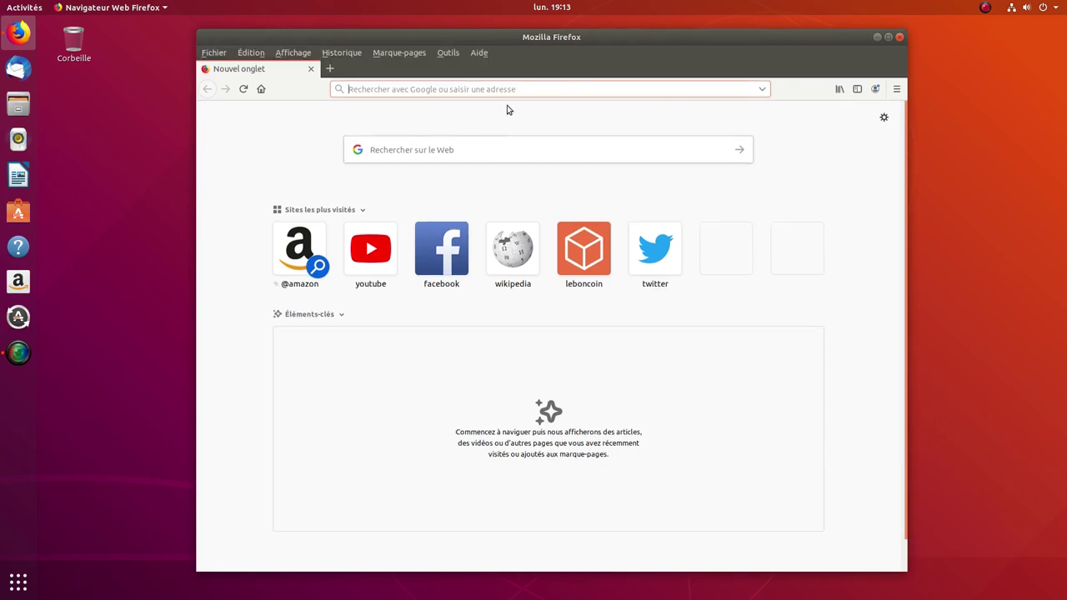
right_click(469, 72)
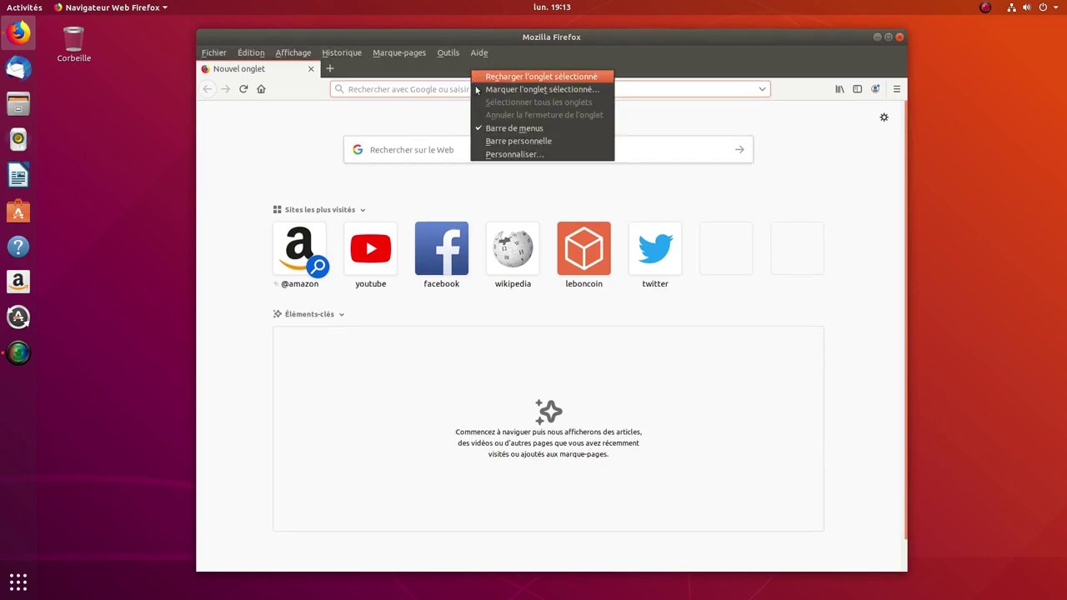
left_click(492, 140)
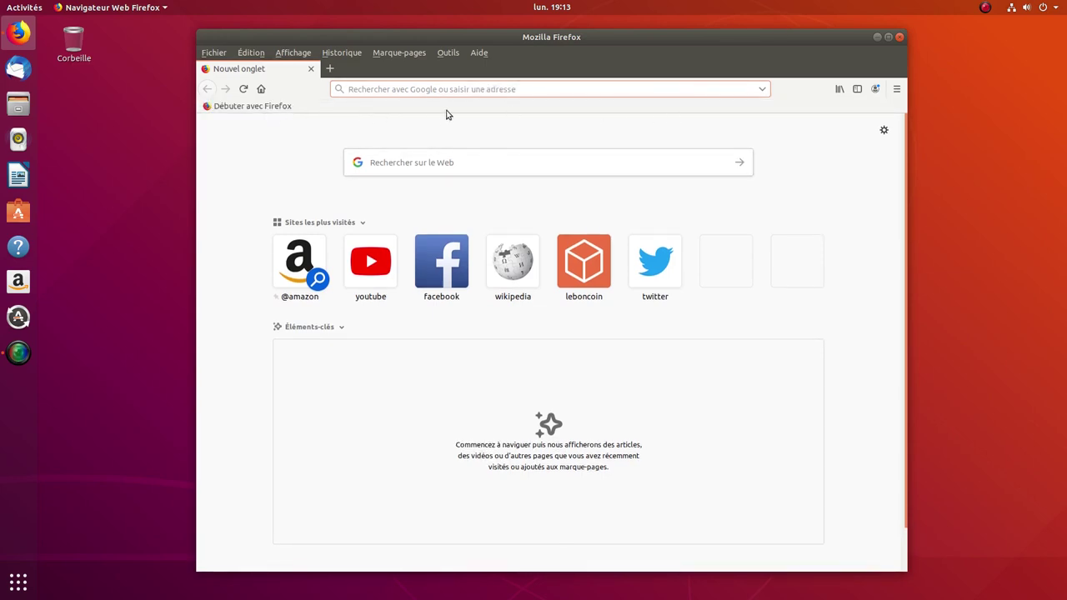
- Request the package address apt://ubuntu-restricted-extras in Firefox and open the link with AptURL
left_click(359, 89)
type("apt")
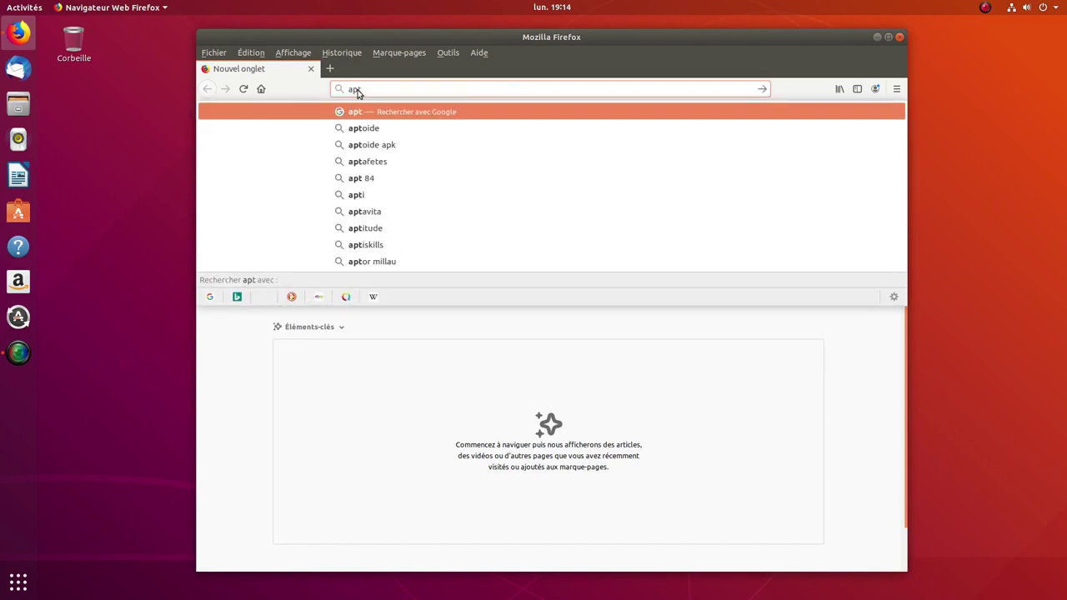
type(":")
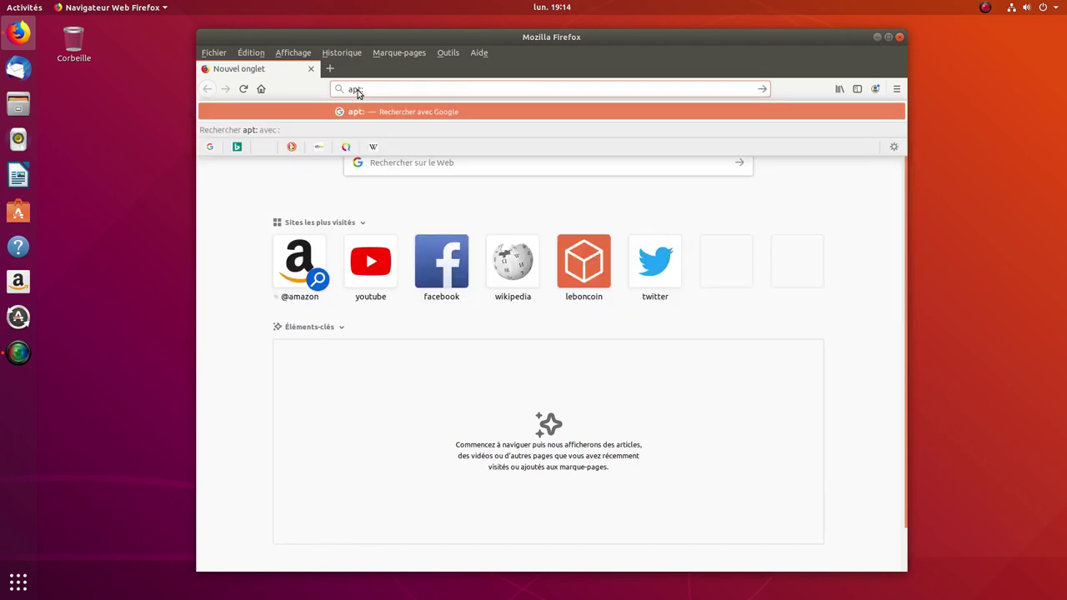
type("//ubuntu")
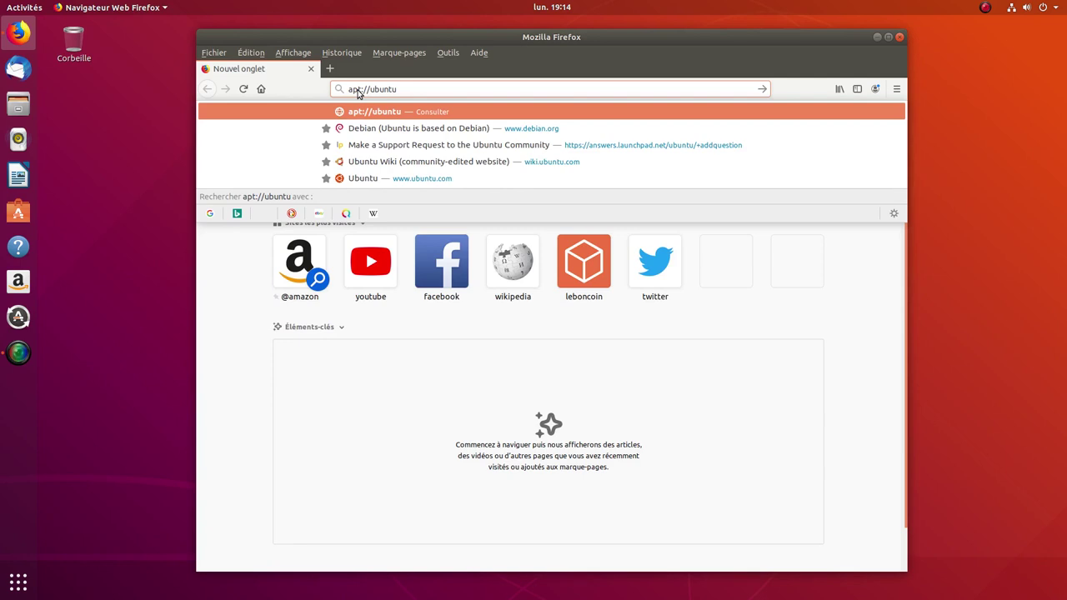
type("-restr")
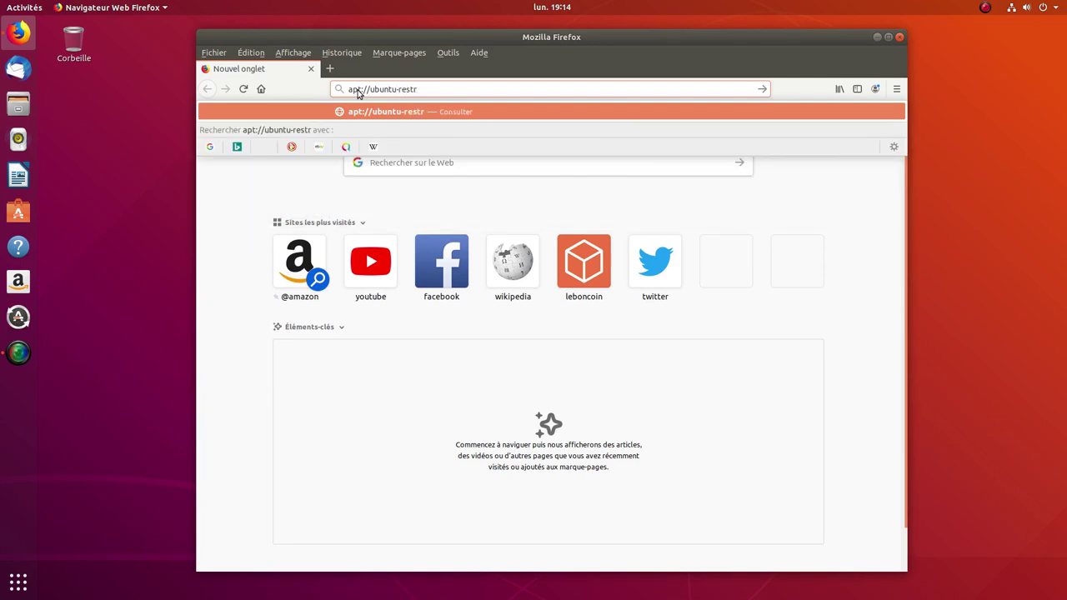
type("icted")
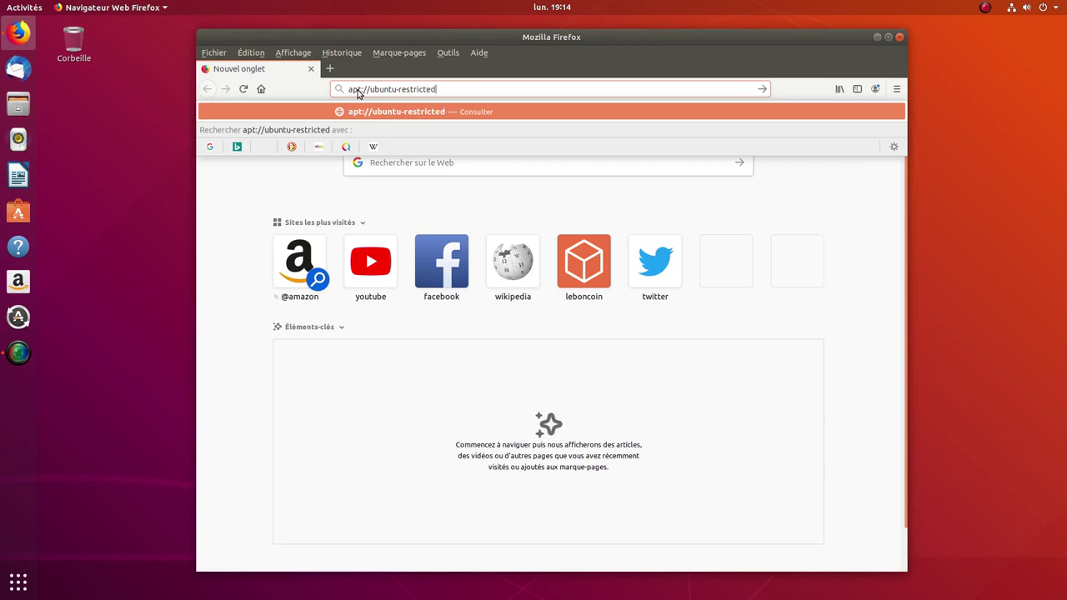
type("-extras")
key("Return")
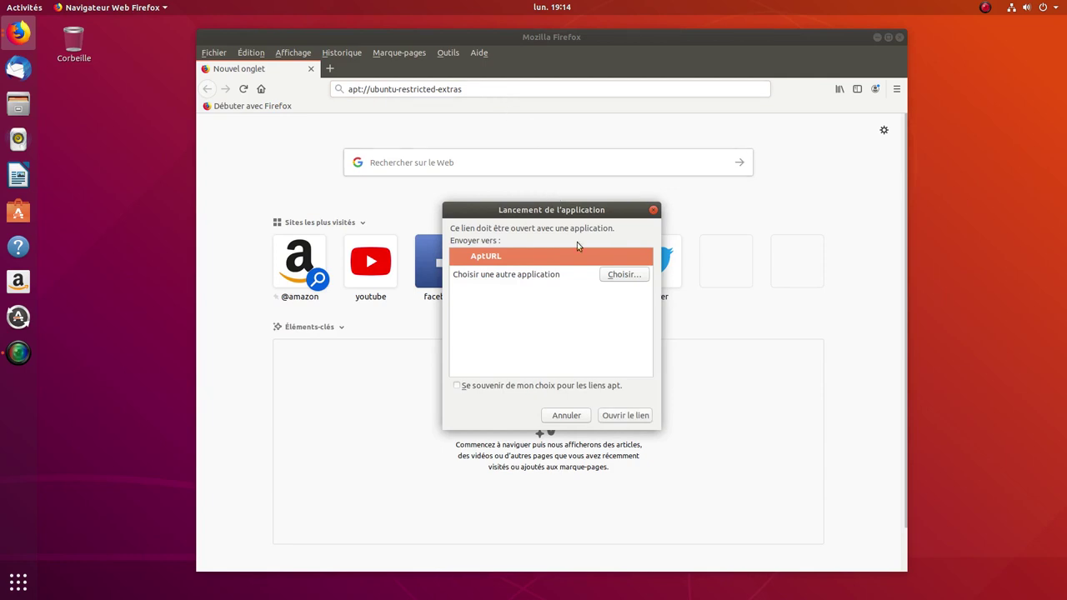
left_click(624, 416)
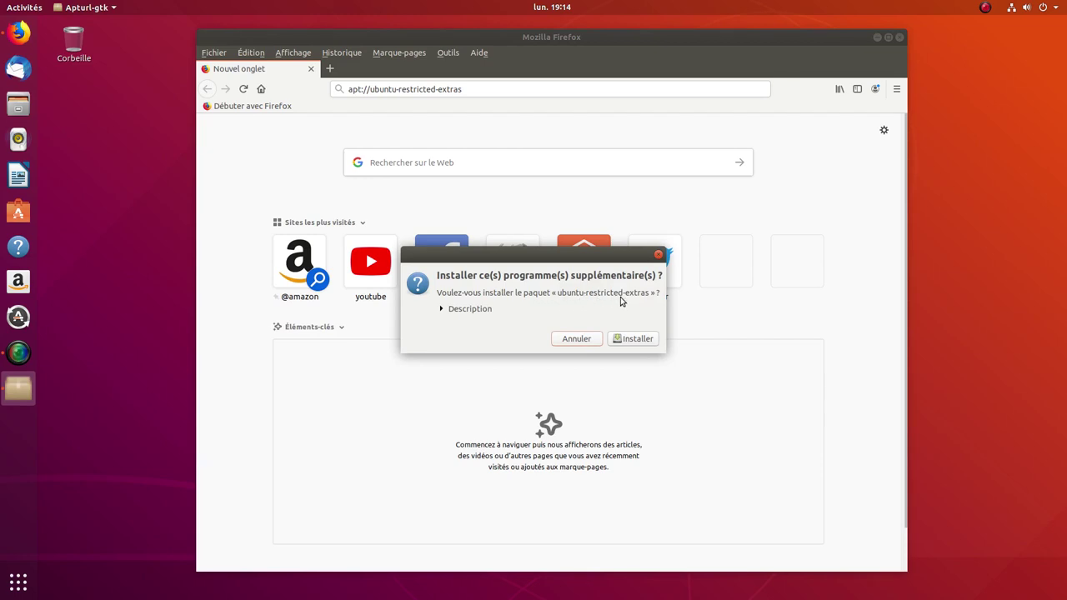
- Read the description of the ubuntu-restricted-extras package and start its installation, authenticating with the account password
left_click(442, 311)
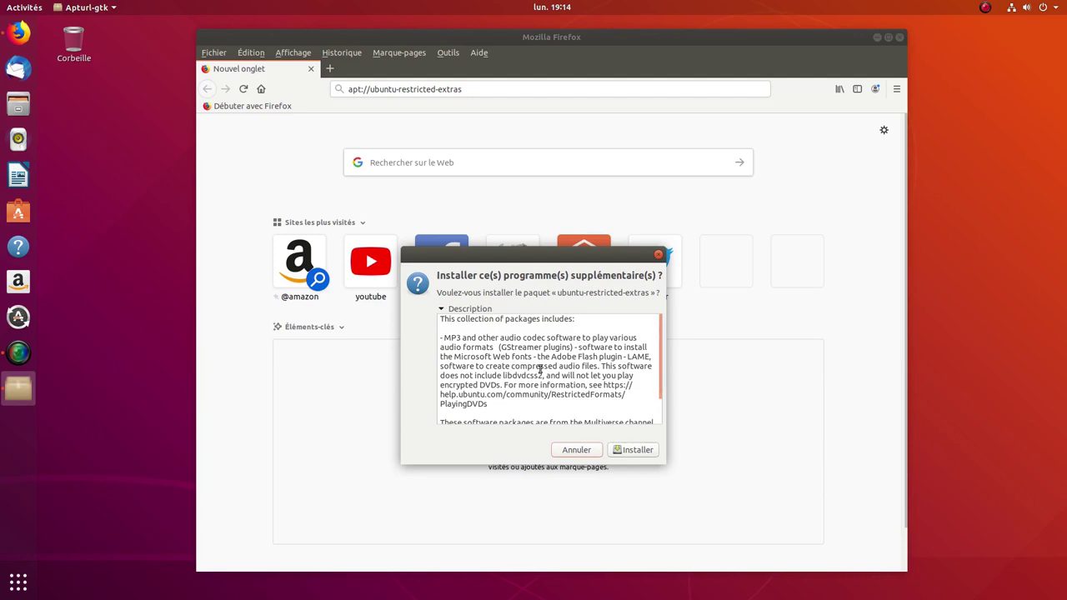
scroll(534, 367, "down", 3)
scroll(540, 369, "up", 3)
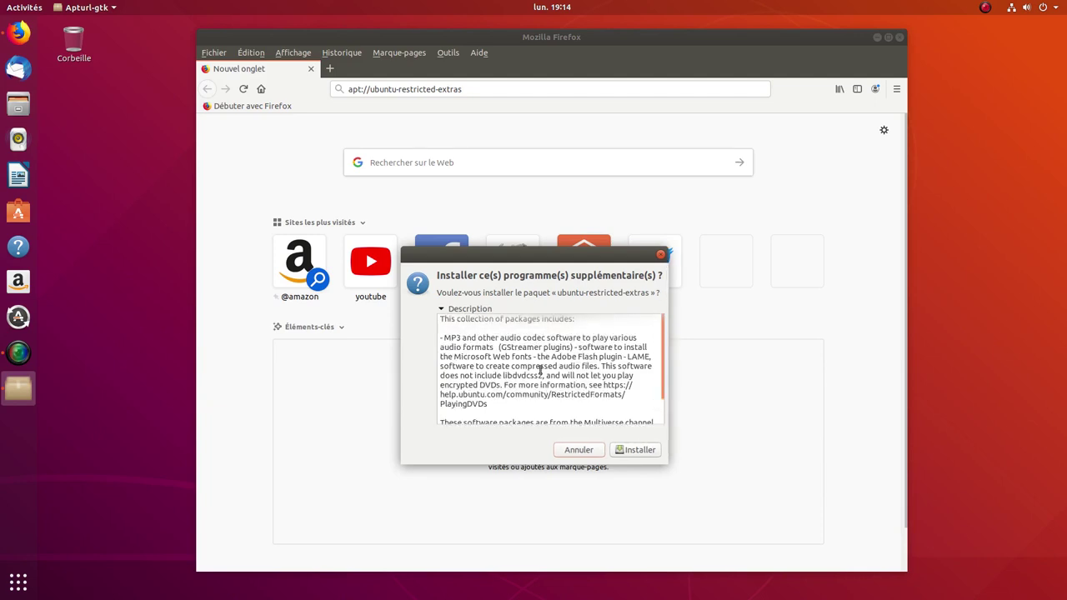
left_click(631, 451)
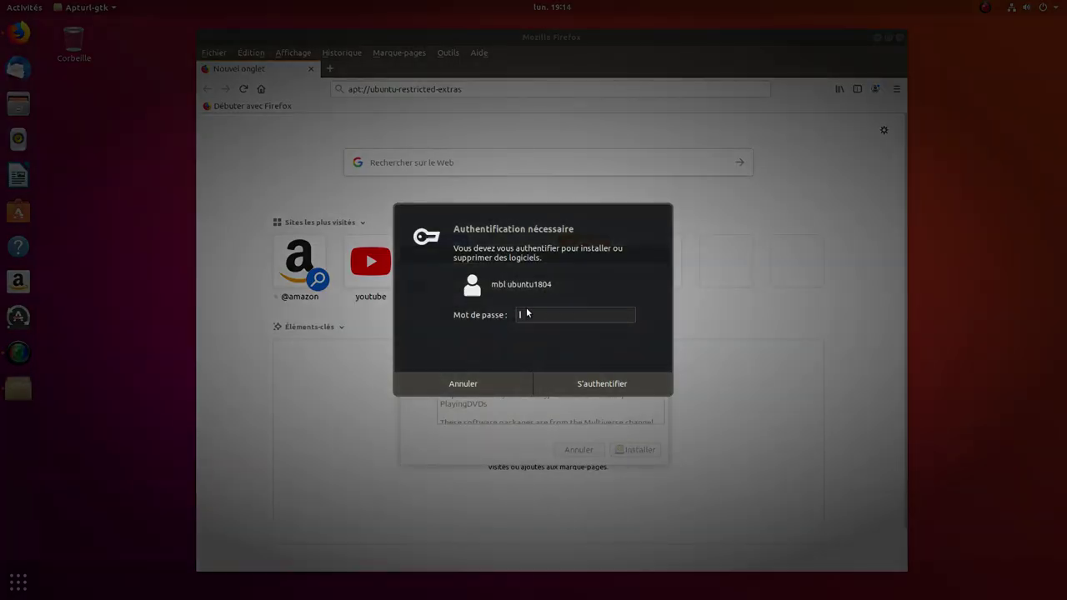
type("••••••••")
left_click(600, 383)
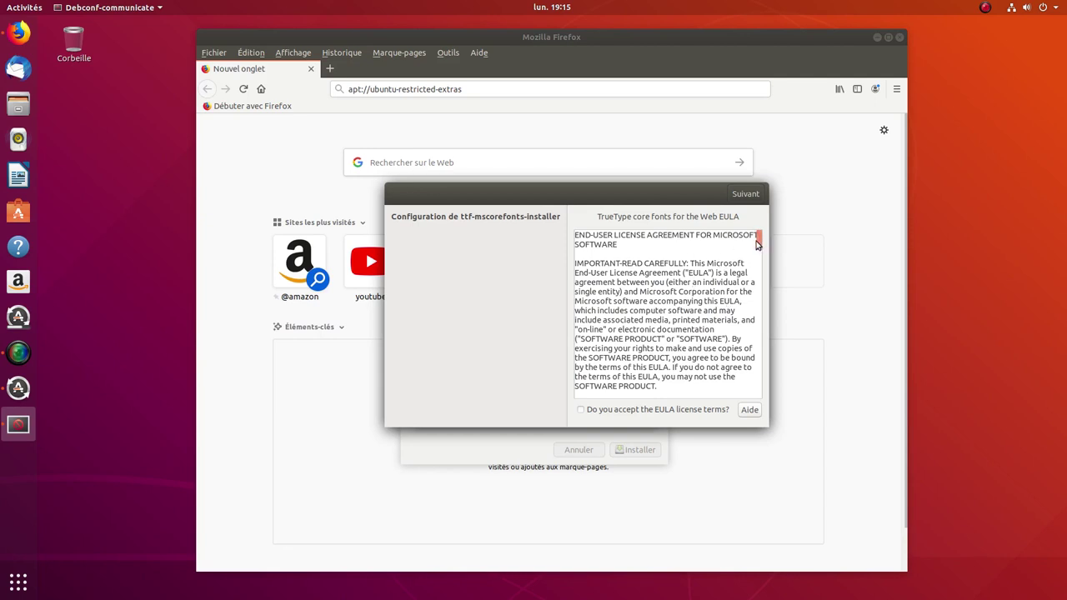
- Read to the end of the TrueType core fonts EULA, accept its terms, and continue the installation with its details expanded
scroll(761, 251, "down", 2)
left_click_drag(760, 251, 766, 405)
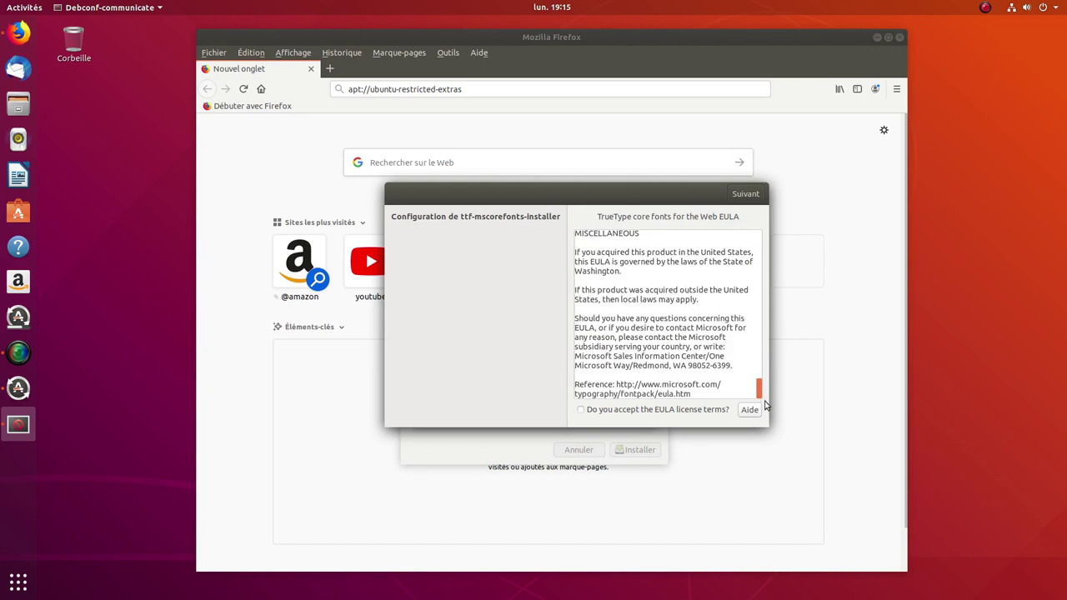
left_click(581, 409)
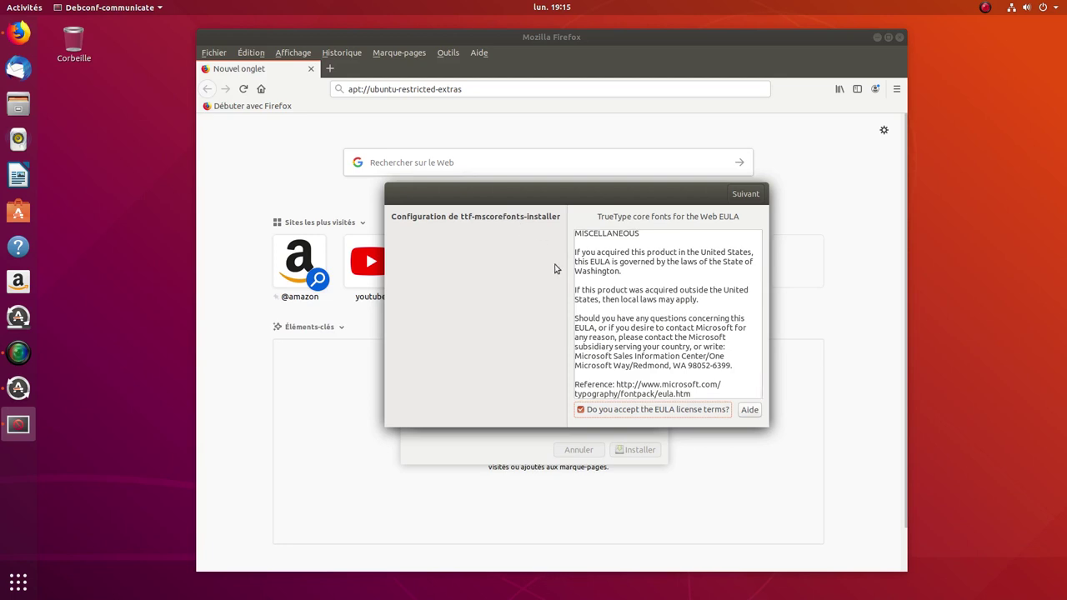
left_click(678, 415)
left_click(666, 409)
key("Return")
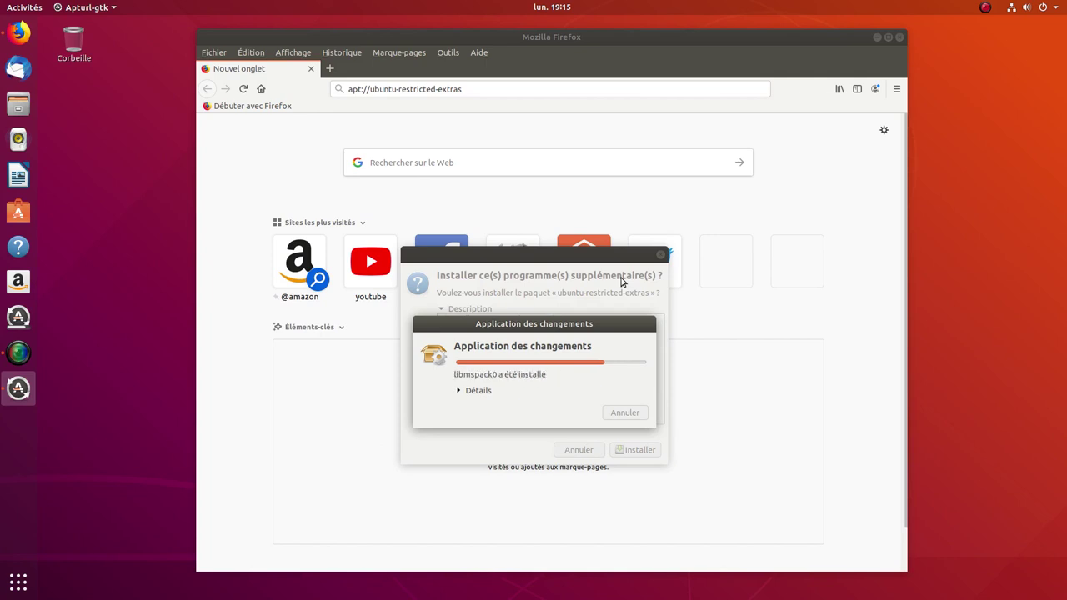
left_click(460, 392)
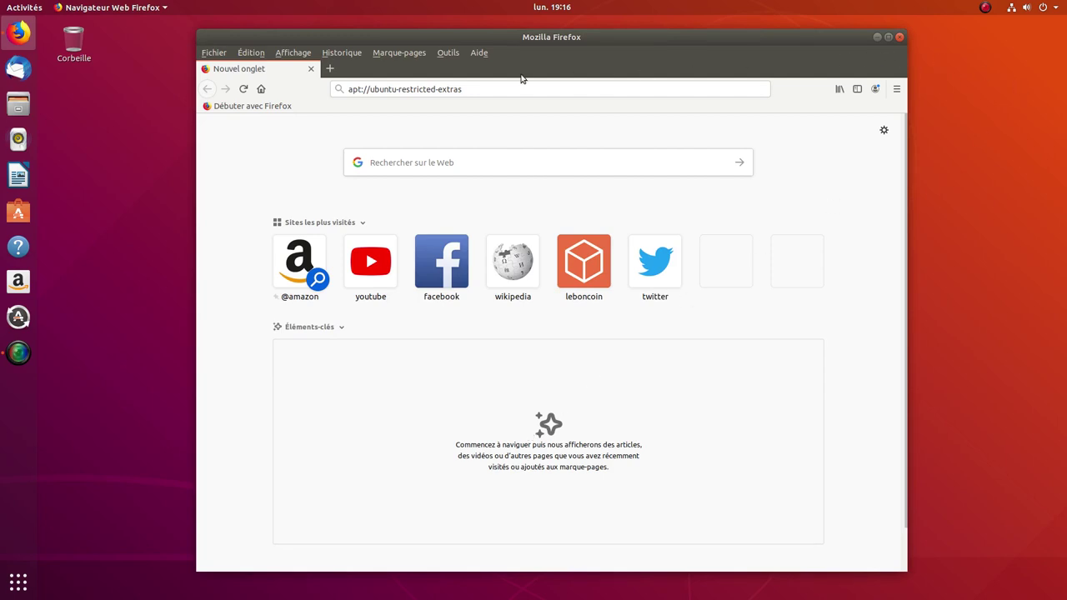
- Open Firefox's add-ons manager at the extensions and search addons.mozilla.org for "ublock origin"
left_click(447, 54)
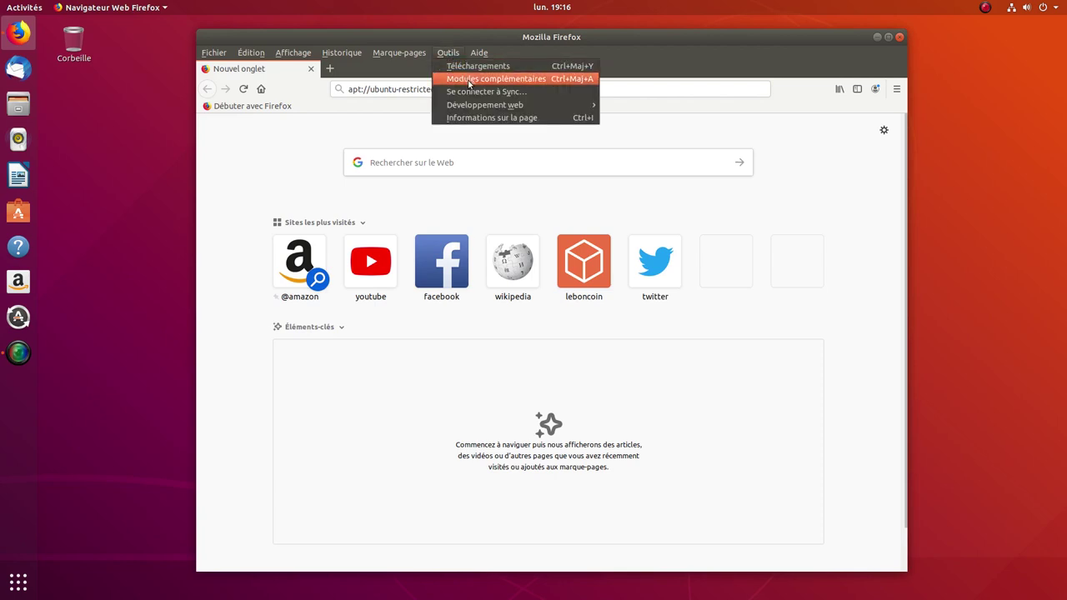
left_click(469, 81)
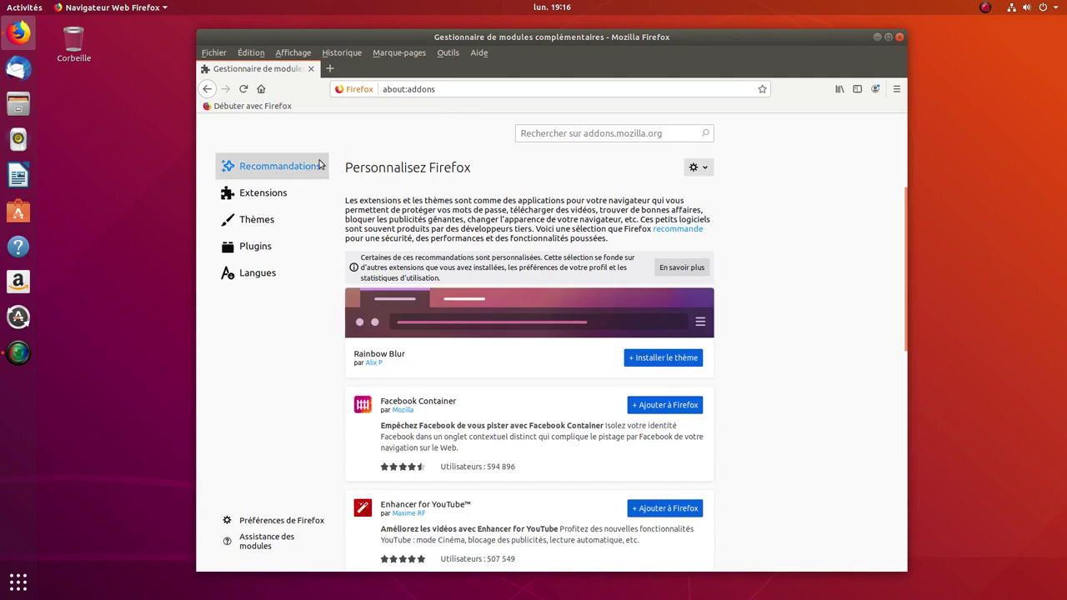
left_click(265, 198)
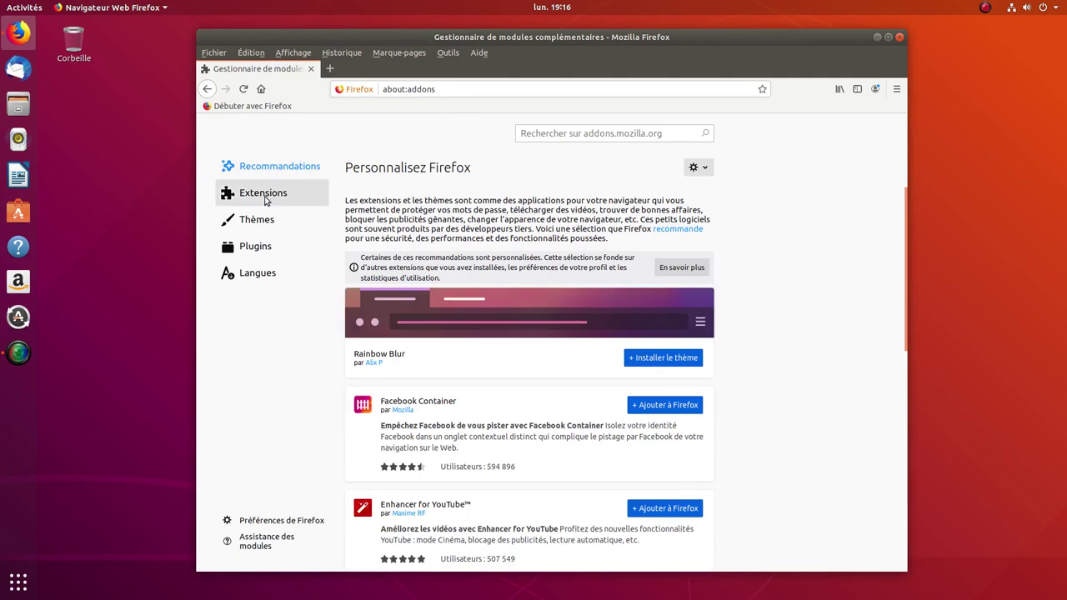
scroll(538, 380, "down", 3)
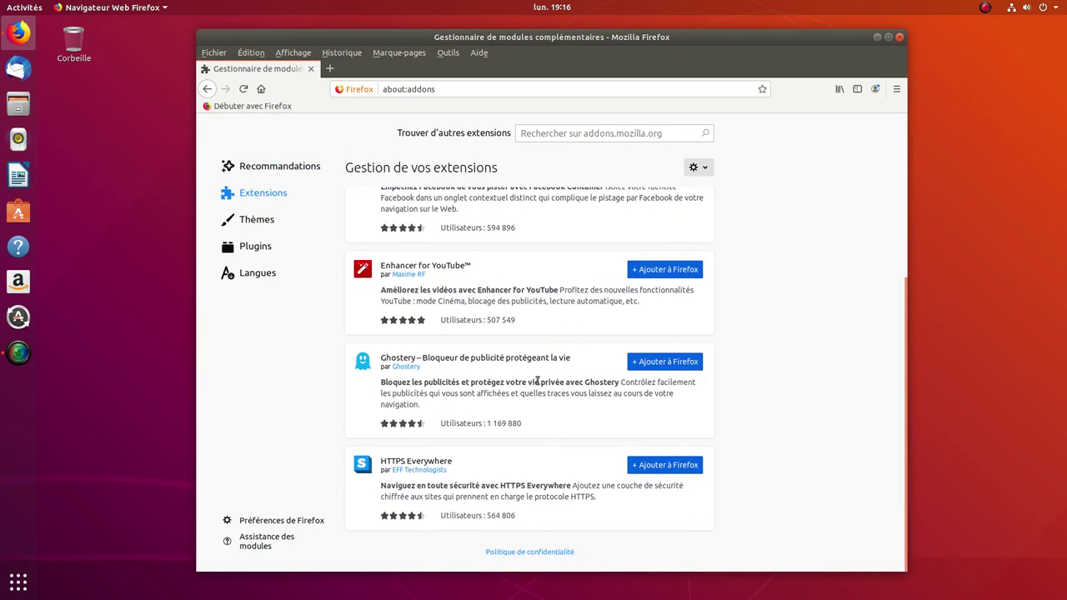
scroll(531, 436, "up", 3)
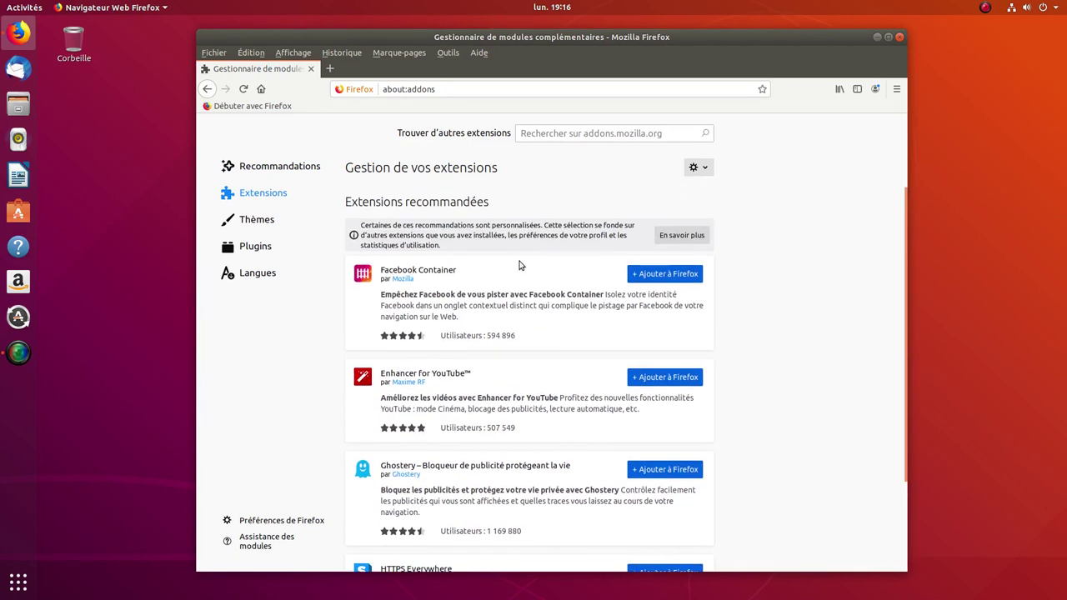
left_click(559, 133)
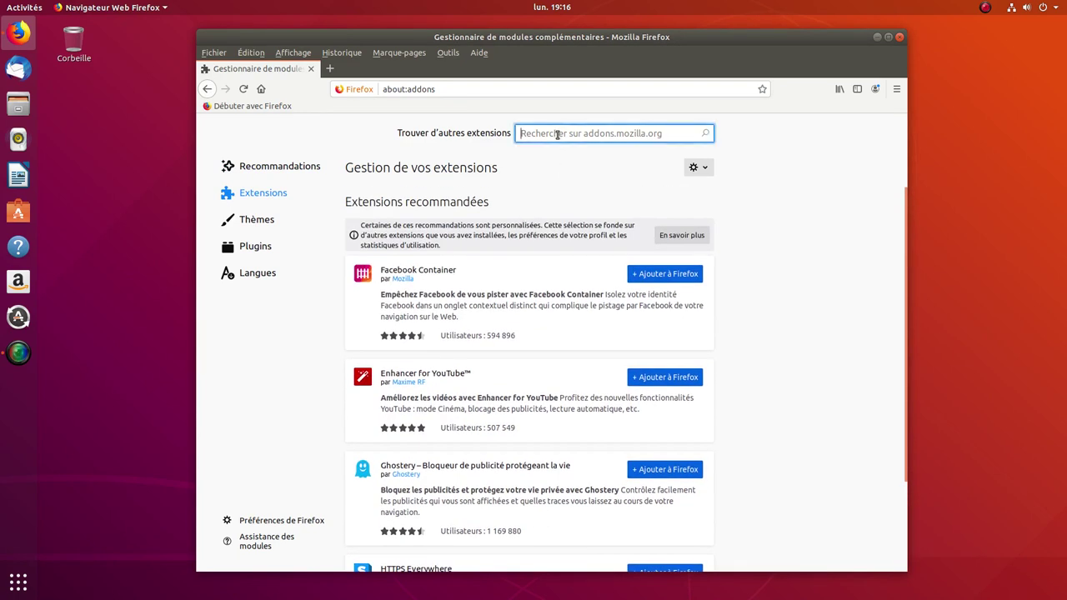
type("block origin")
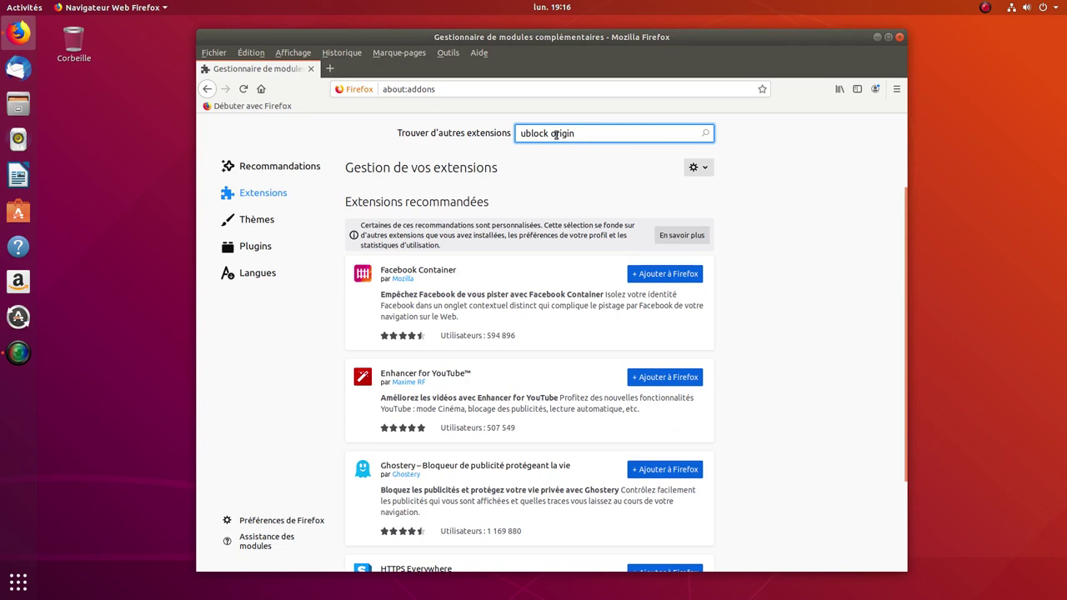
key("Return")
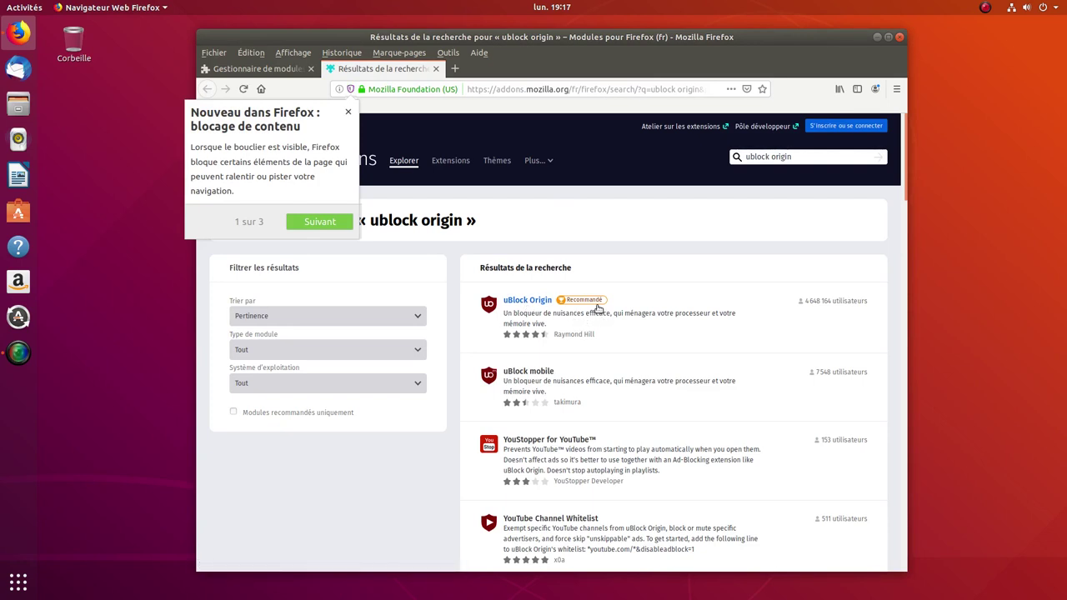
- Try to add uBlock Origin from its add-on page, and go through the content-blocking introduction to its end
left_click(529, 303)
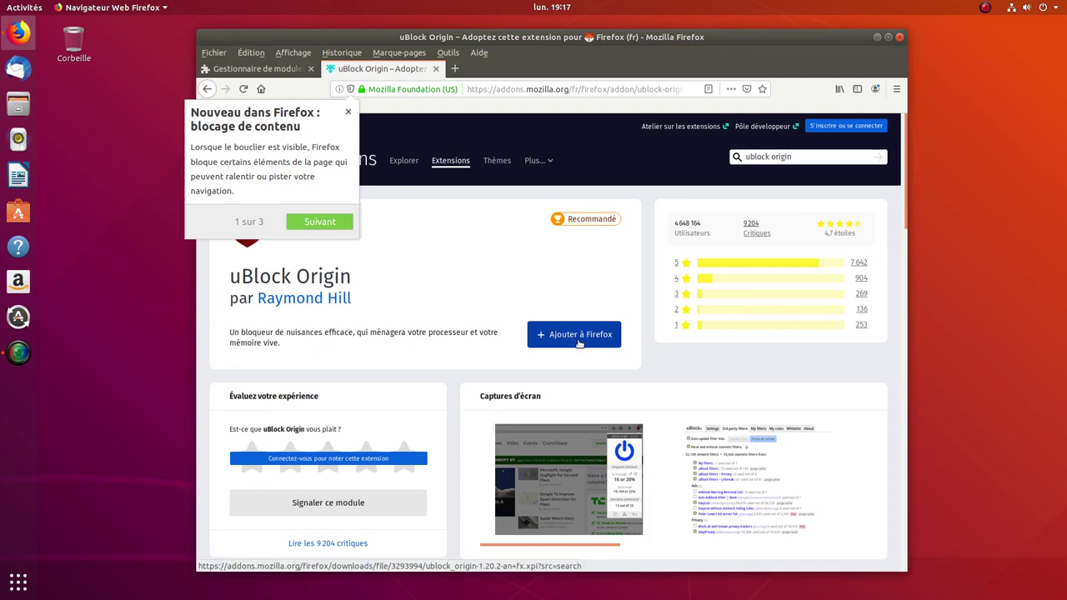
left_click(578, 341)
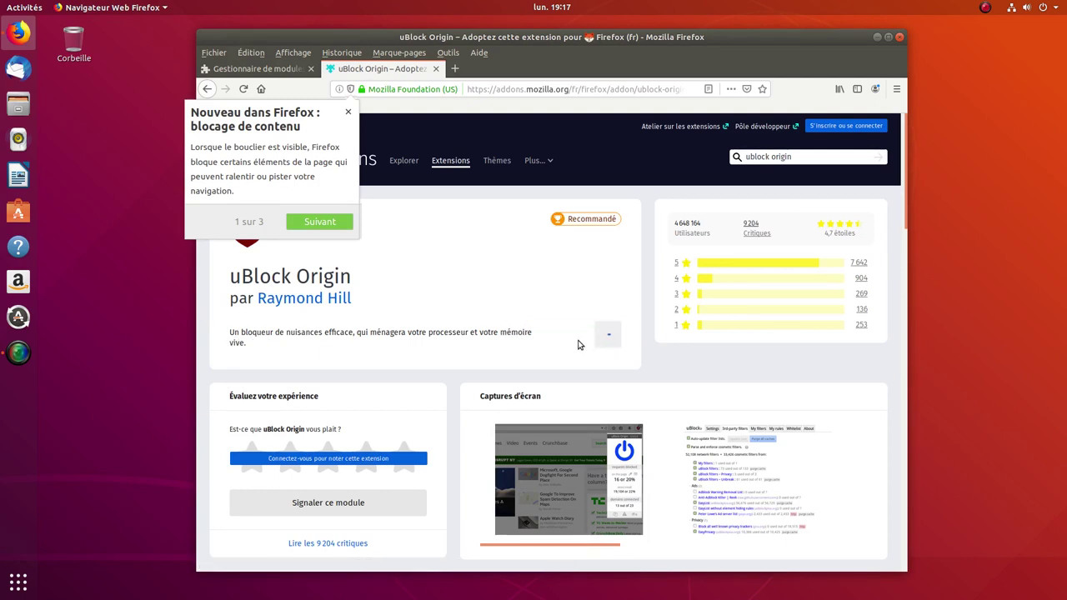
left_click(320, 223)
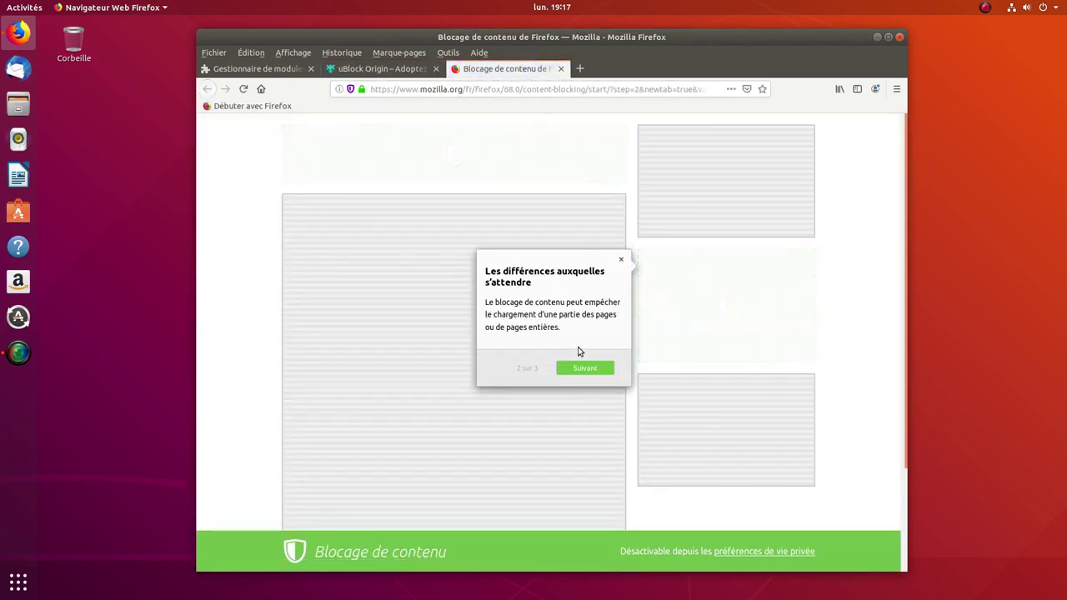
left_click(582, 368)
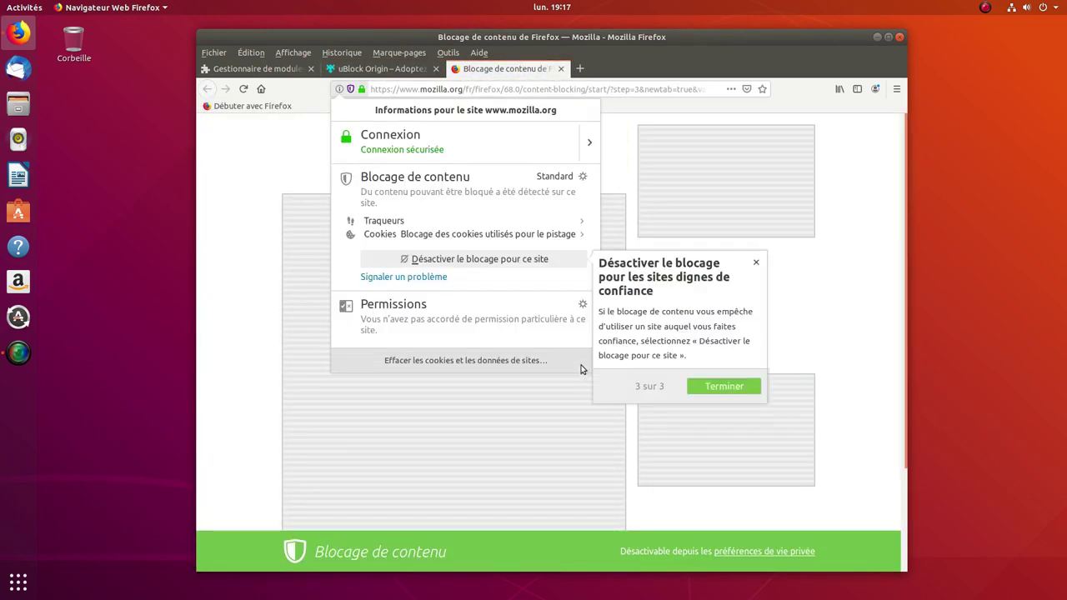
left_click(714, 391)
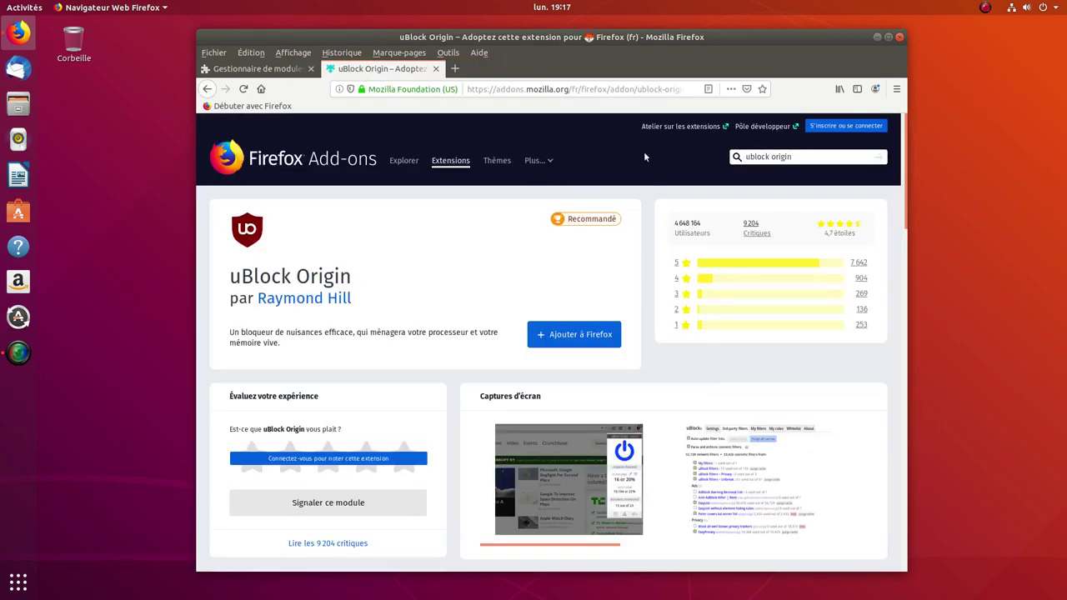
- Add uBlock Origin to Firefox with the requested permissions and allow it to run in private browsing windows
left_click(571, 337)
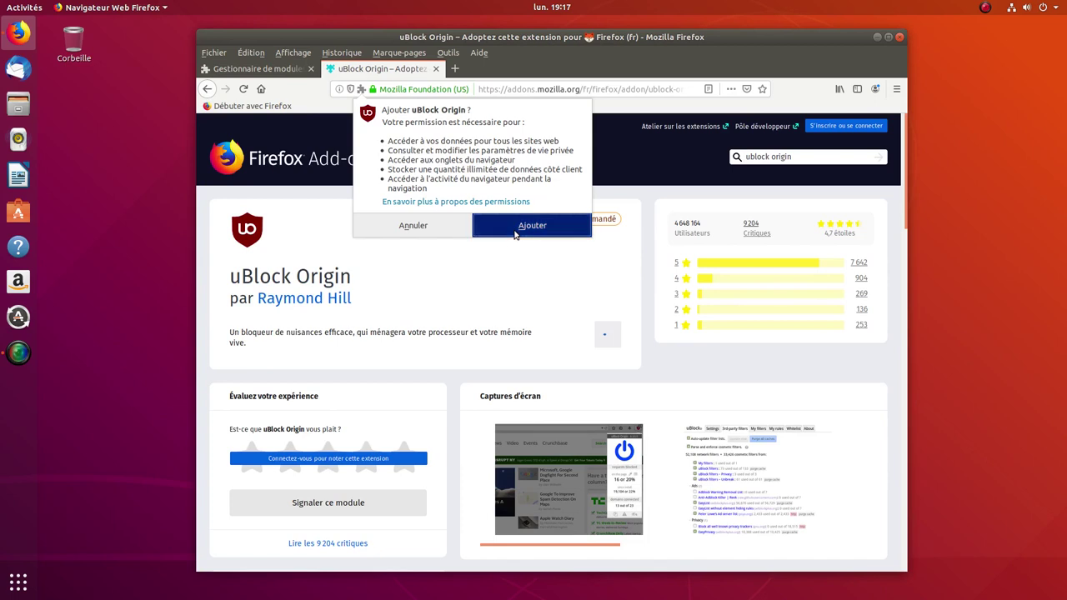
left_click(515, 233)
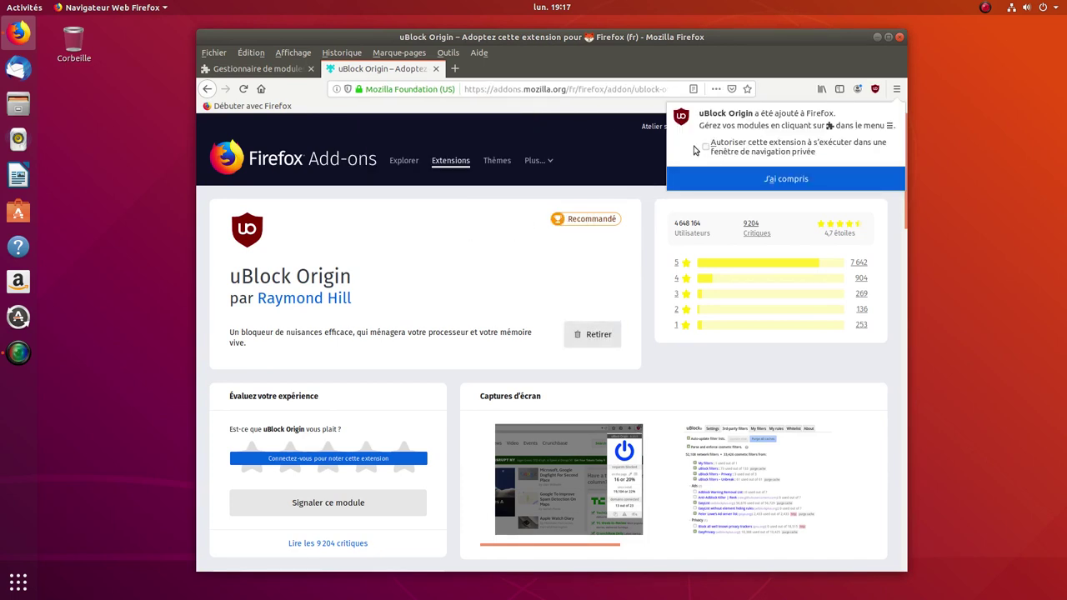
left_click(705, 147)
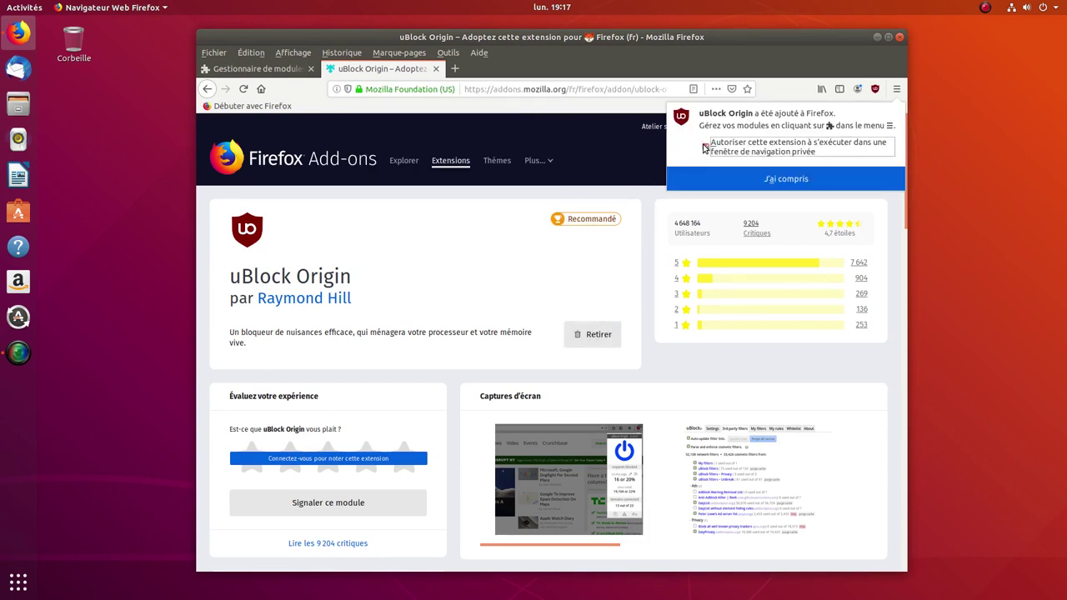
left_click(706, 148)
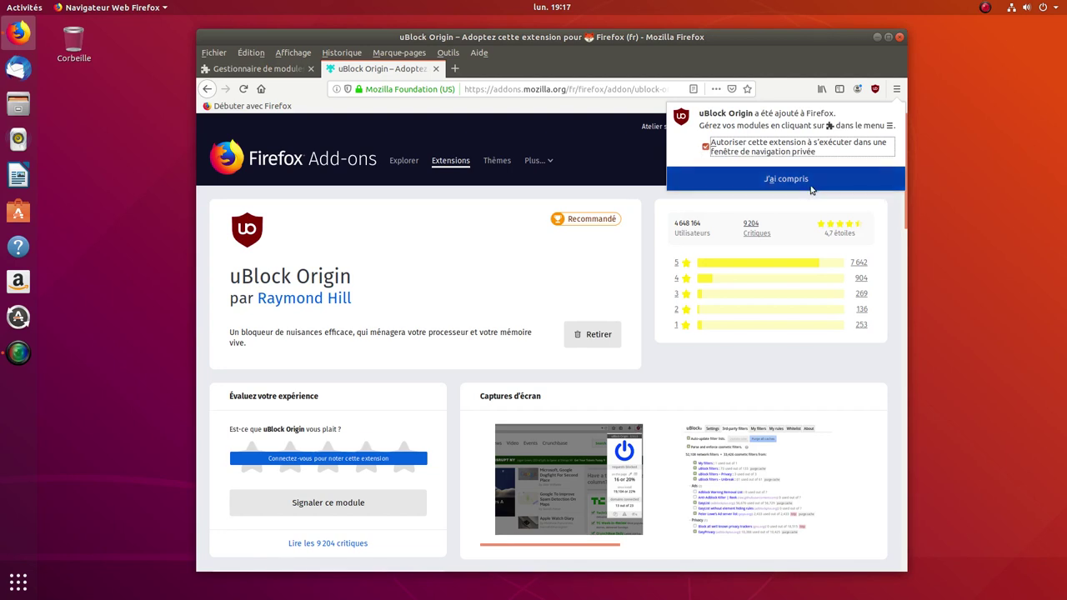
left_click(798, 182)
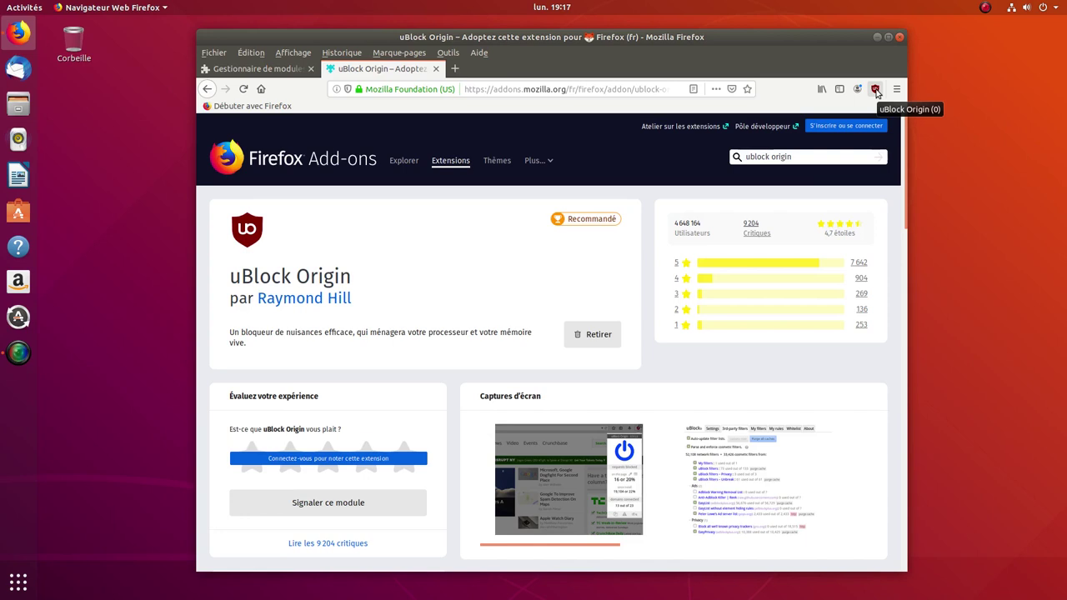
- Open the uBlock Origin dashboard at its filter lists and expand all the list groups
left_click(874, 90)
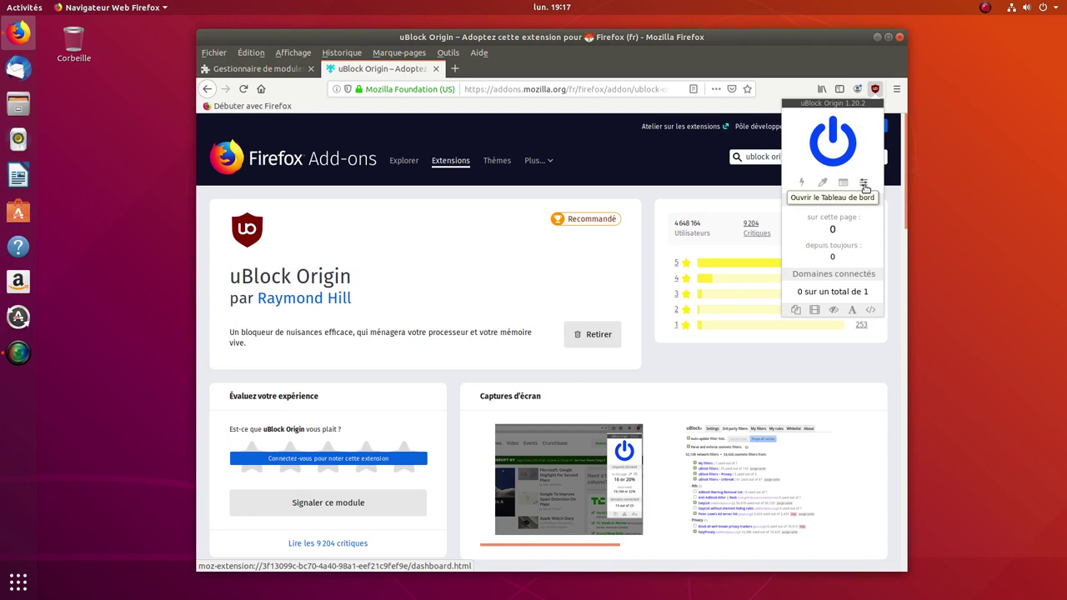
left_click(864, 183)
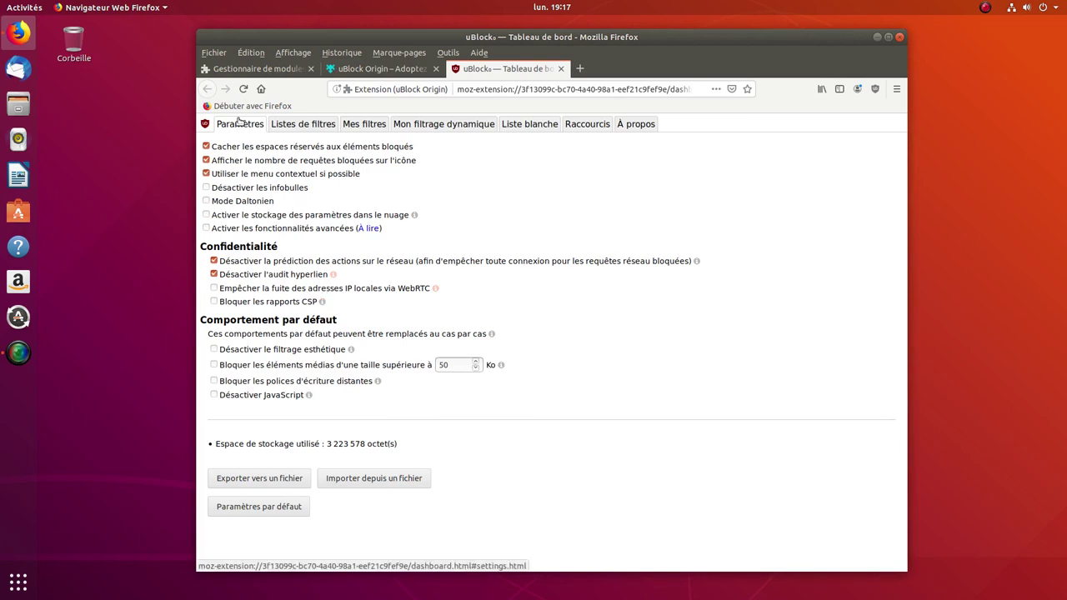
left_click(299, 125)
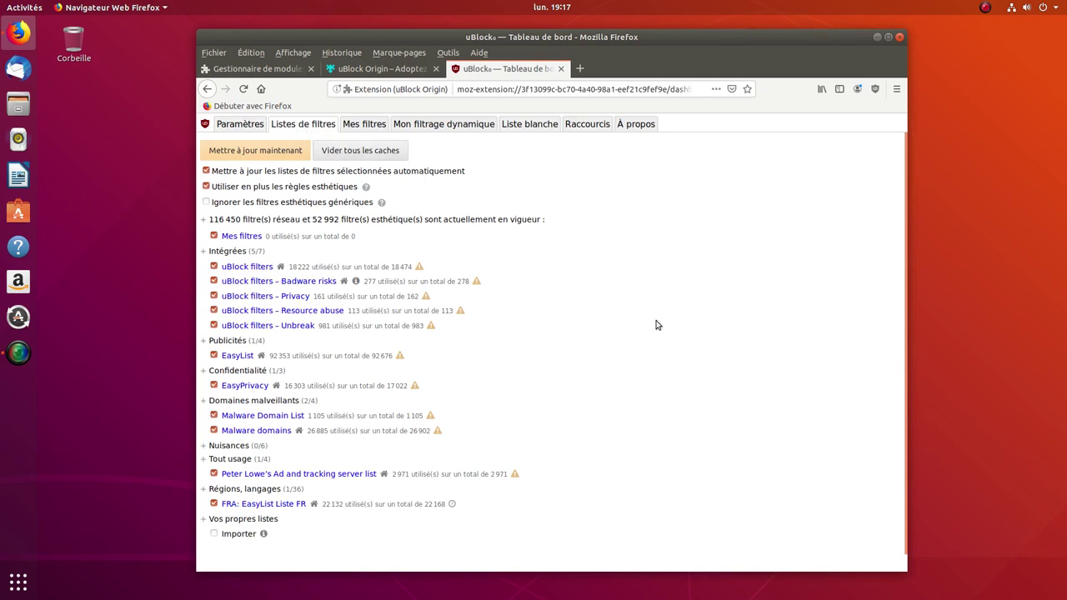
scroll(514, 297, "down", 1)
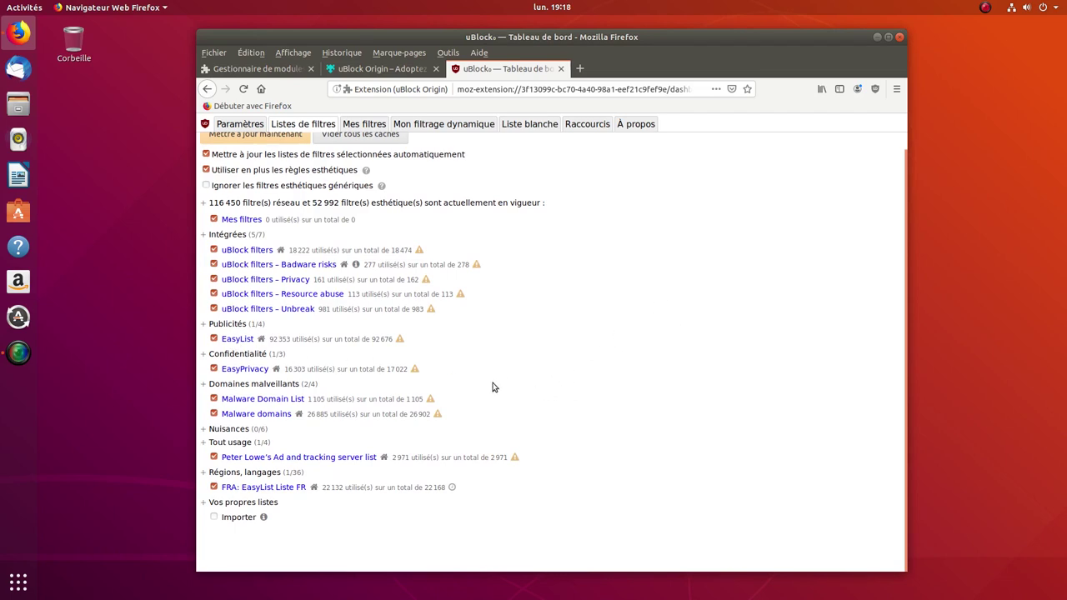
scroll(506, 345, "up", 1)
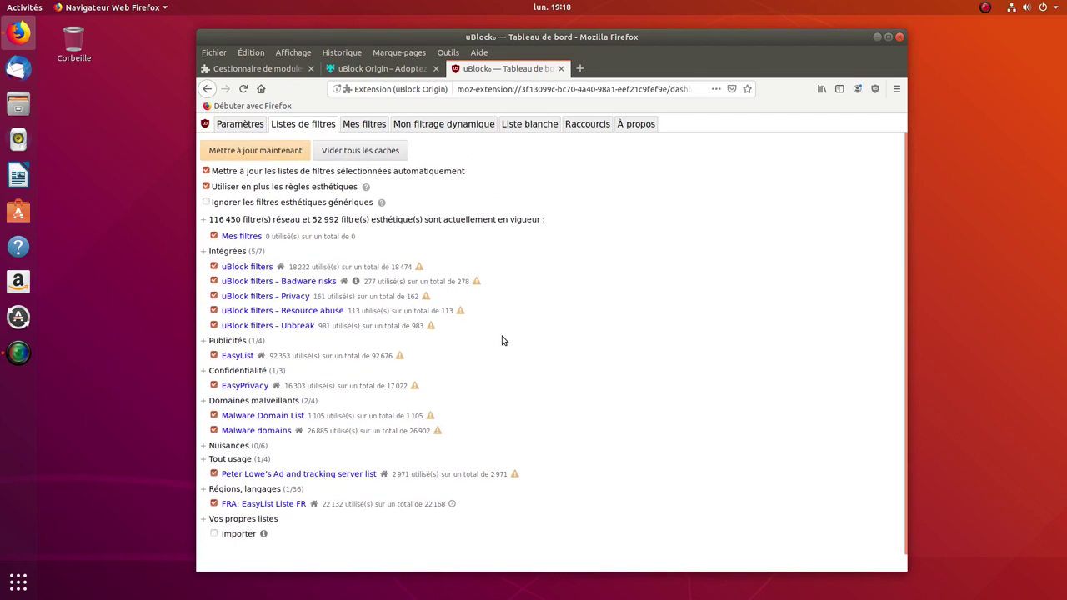
left_click(205, 221)
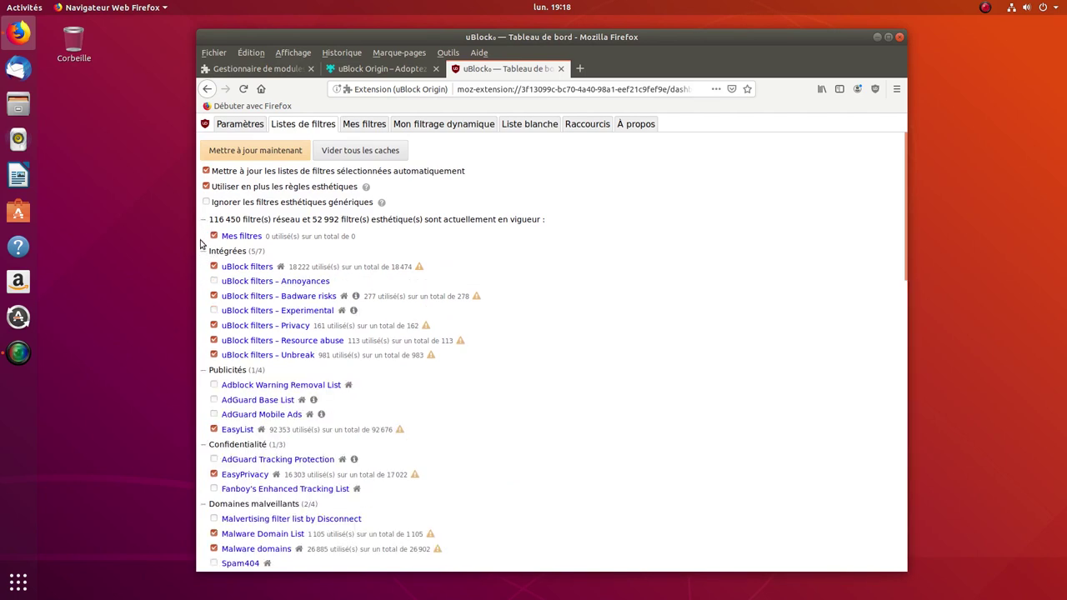
- Enable uBlock filters – Annoyances and the remaining advertising lists: AdGuard Mobile Ads, AdGuard Base List and Adblock Warning Removal List
left_click(213, 282)
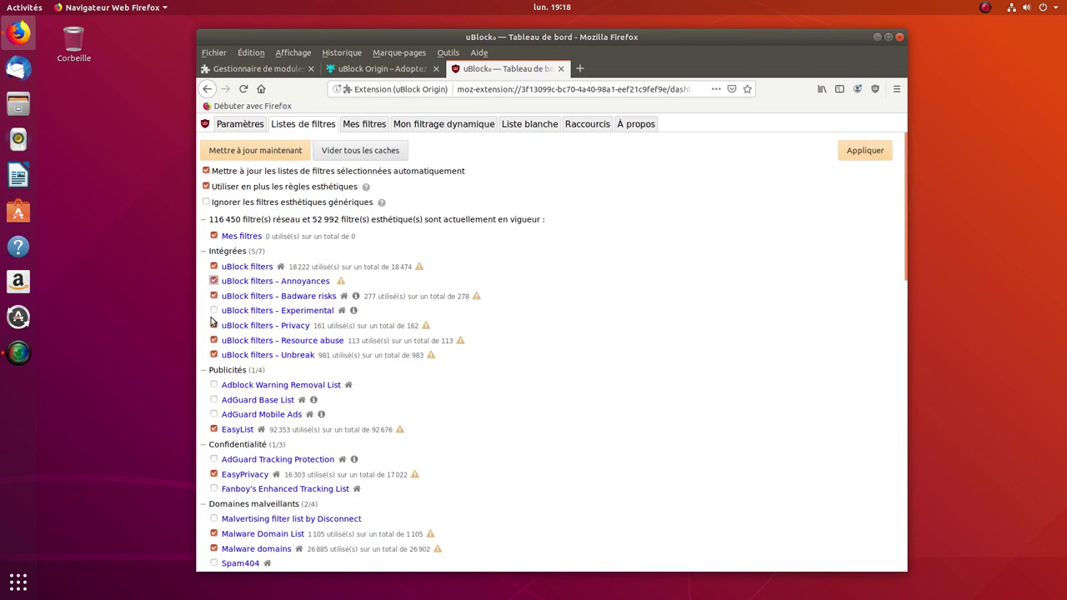
scroll(401, 329, "down", 2)
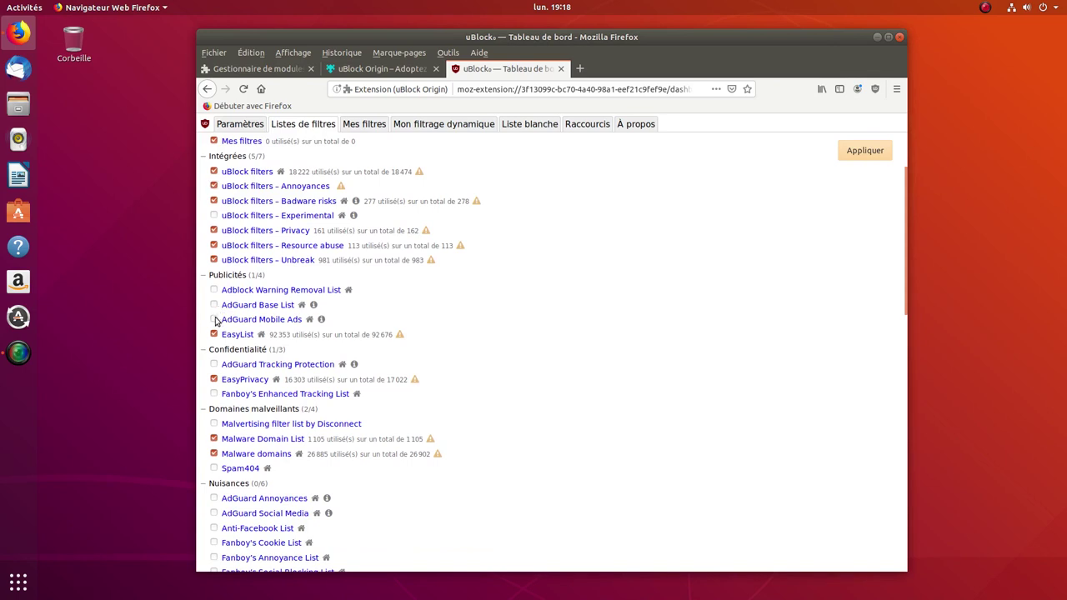
left_click(214, 319)
left_click(213, 305)
left_click(213, 290)
- Enable AdGuard Tracking Protection and Fanboy's Enhanced Tracking List, plus the malware lists Malvertising filter list by Disconnect and Spam404
scroll(471, 348, "down", 2)
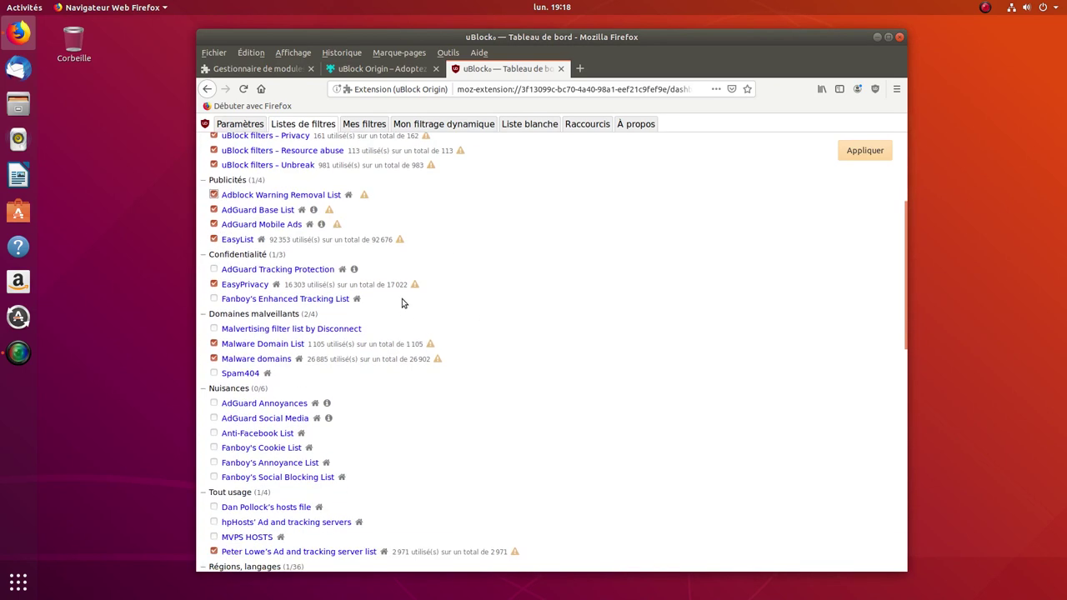
left_click(213, 269)
left_click(213, 298)
left_click(214, 329)
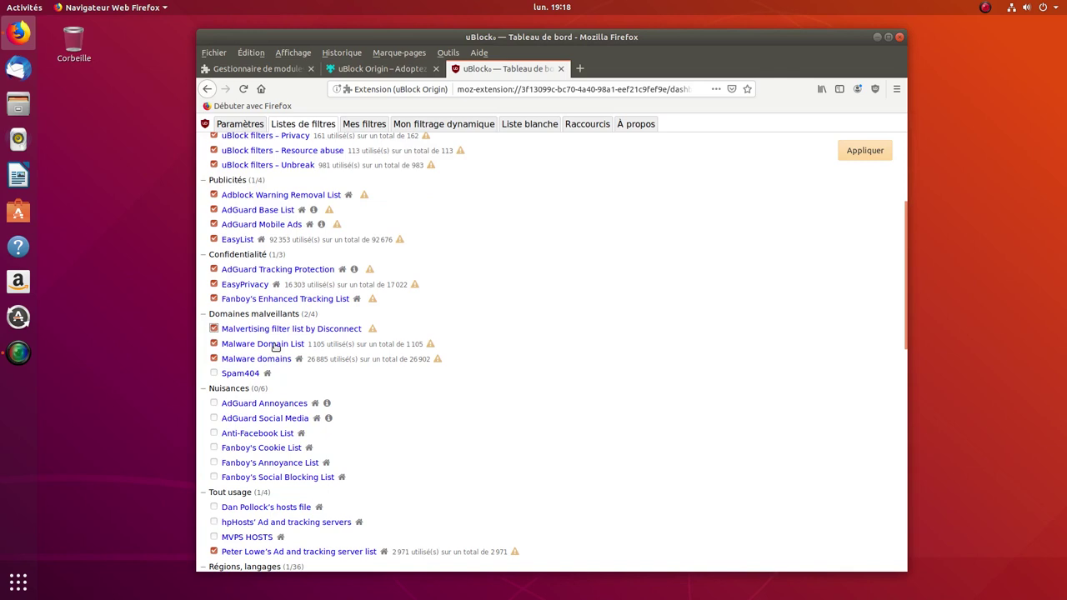
left_click(213, 374)
- Enable all six "Nuisances" lists, from AdGuard Annoyances to Fanboy's Social Blocking List
scroll(436, 361, "down", 2)
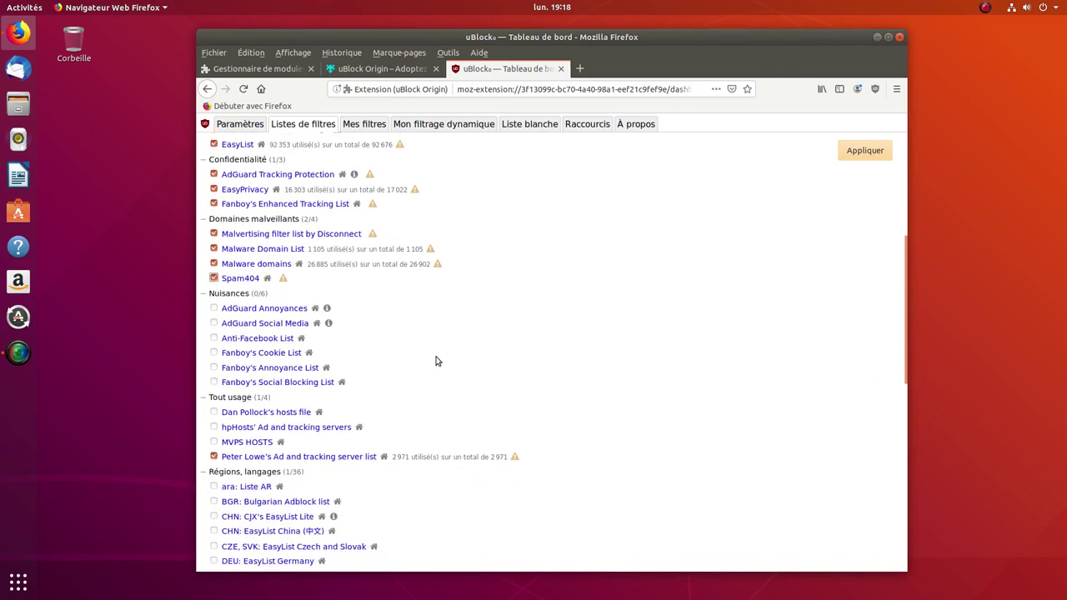
left_click(213, 308)
left_click(213, 323)
left_click(213, 338)
left_click(214, 353)
left_click(213, 367)
left_click(214, 381)
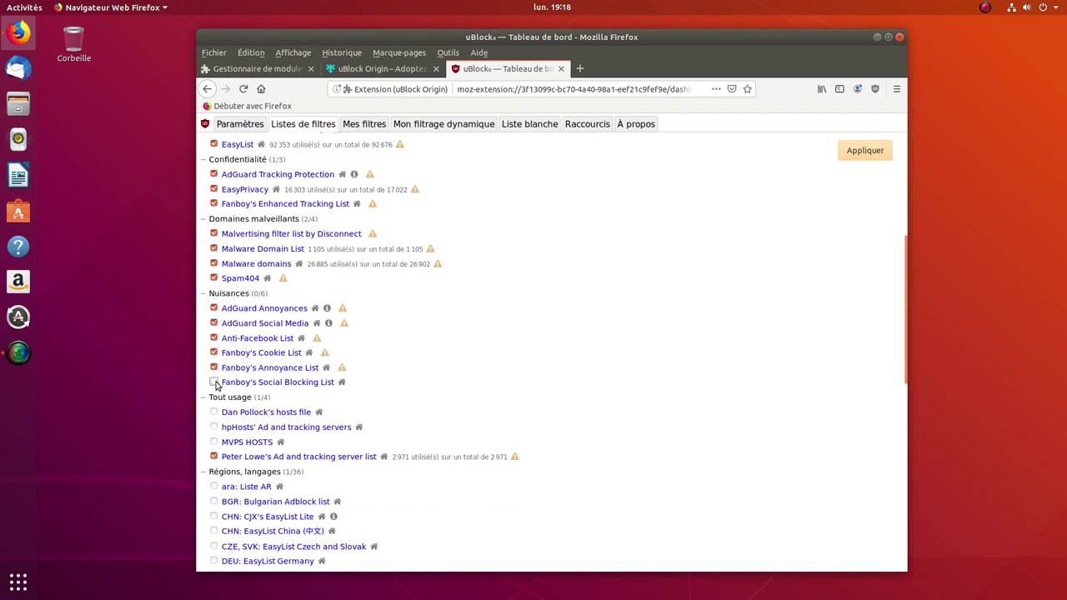
- Enable the remaining "Tout usage" lists, including hpHosts' Ad and tracking servers and MVPS HOSTS
scroll(648, 340, "down", 2)
left_click(214, 317)
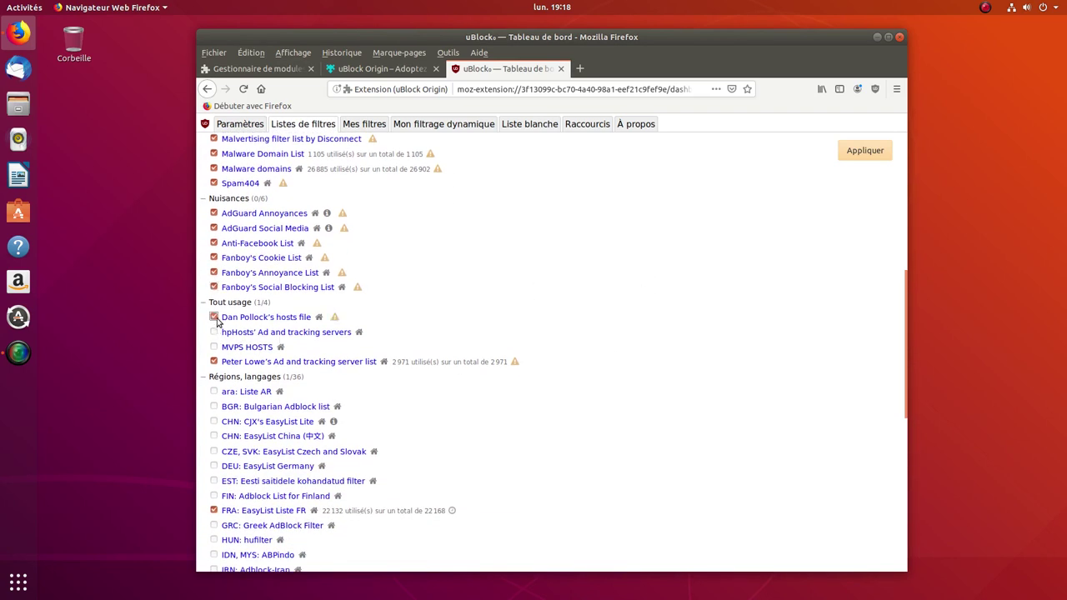
left_click(214, 331)
left_click(213, 347)
- Check the filter-list selection through to the end, apply it and update the lists
scroll(505, 332, "down", 1)
scroll(506, 332, "down", 3)
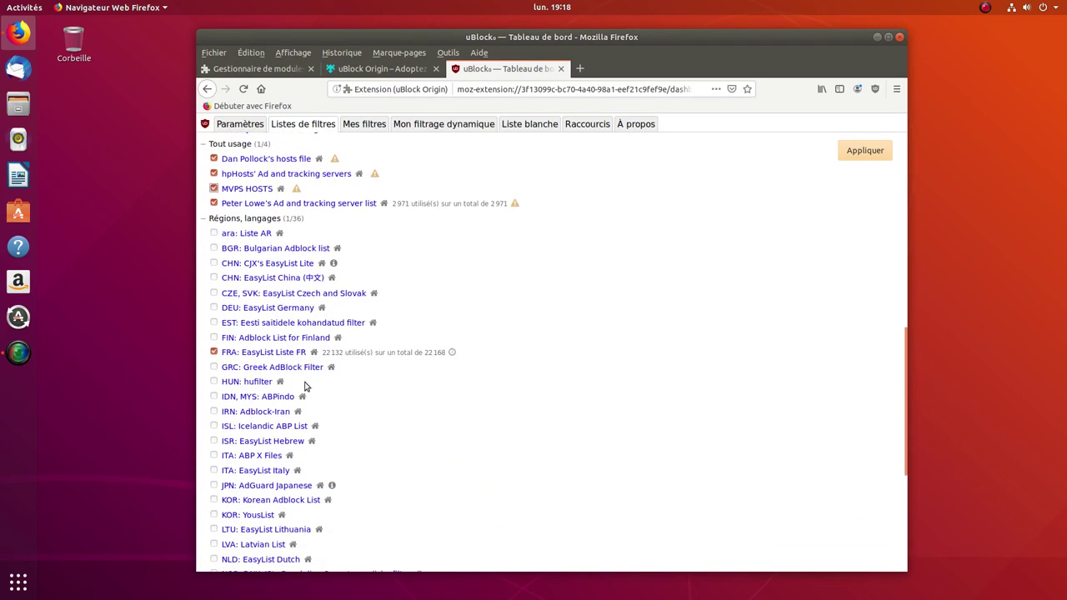
scroll(515, 395, "down", 6)
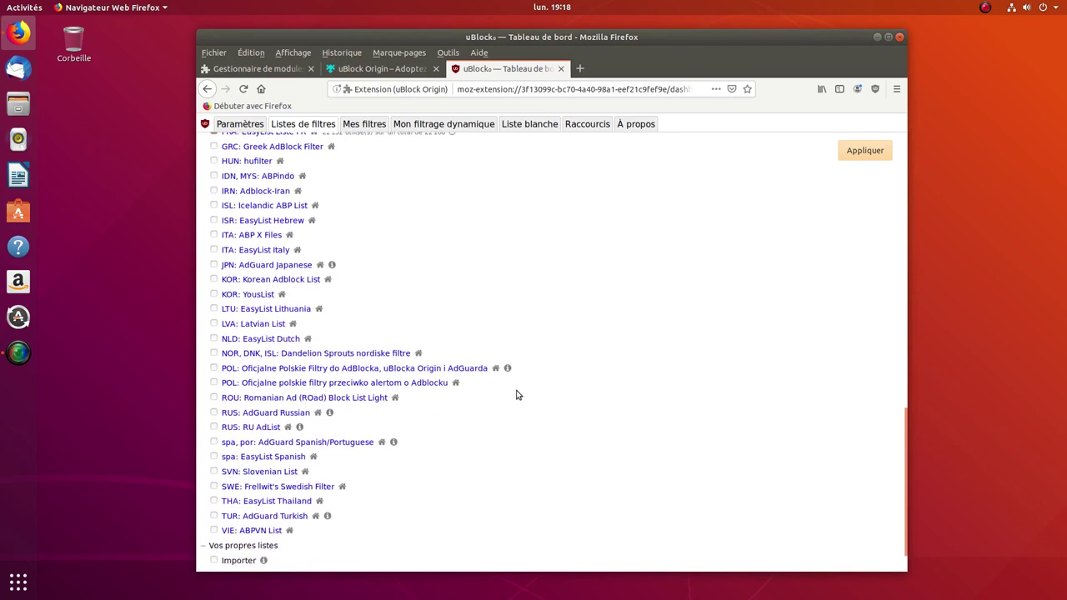
scroll(517, 394, "up", 4)
scroll(531, 308, "up", 12)
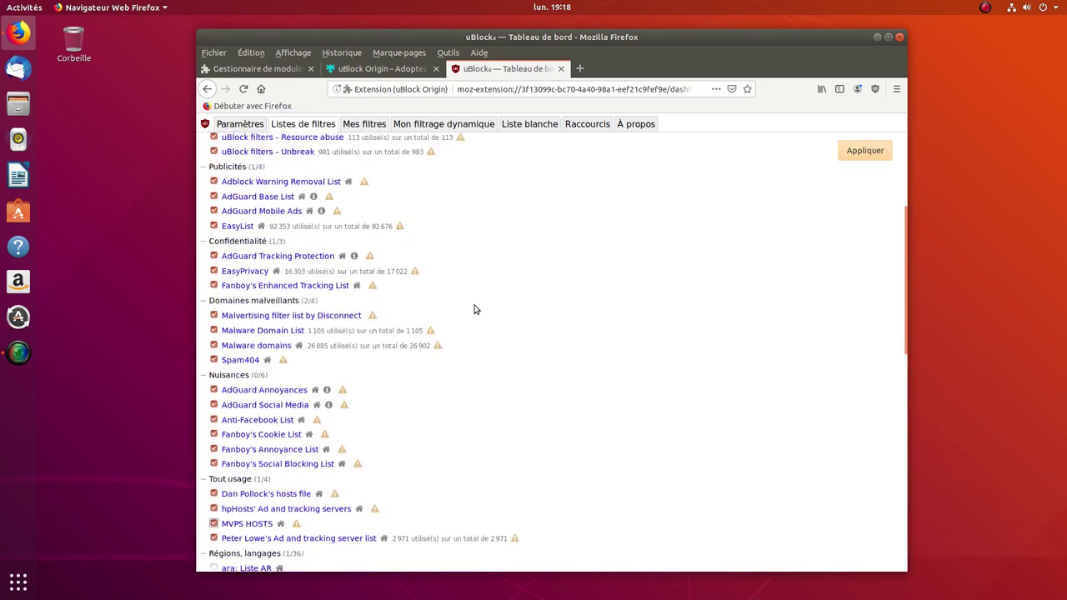
scroll(440, 325, "up", 2)
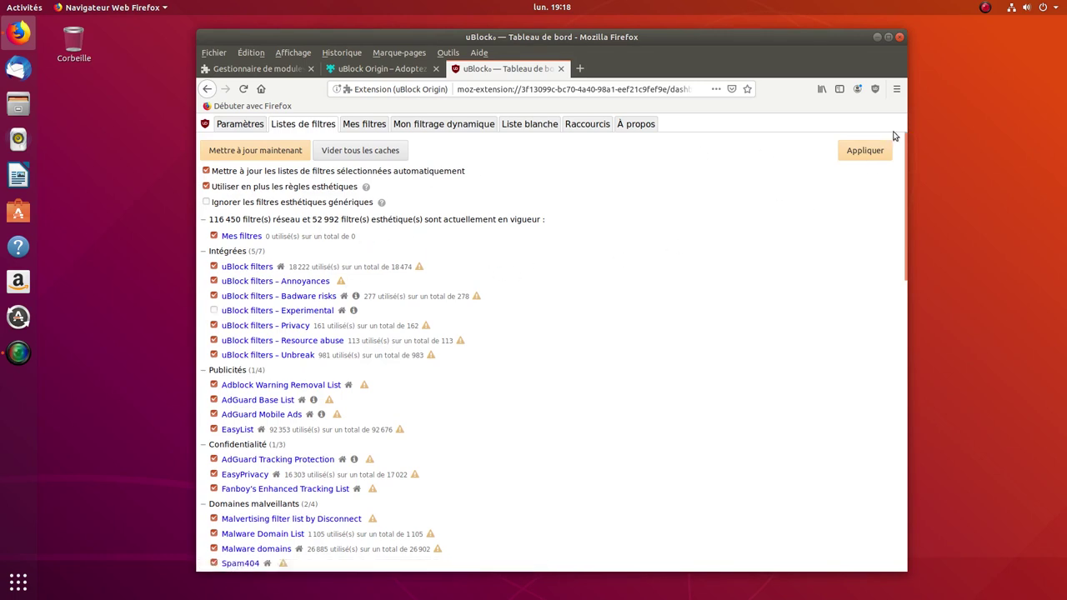
left_click(868, 151)
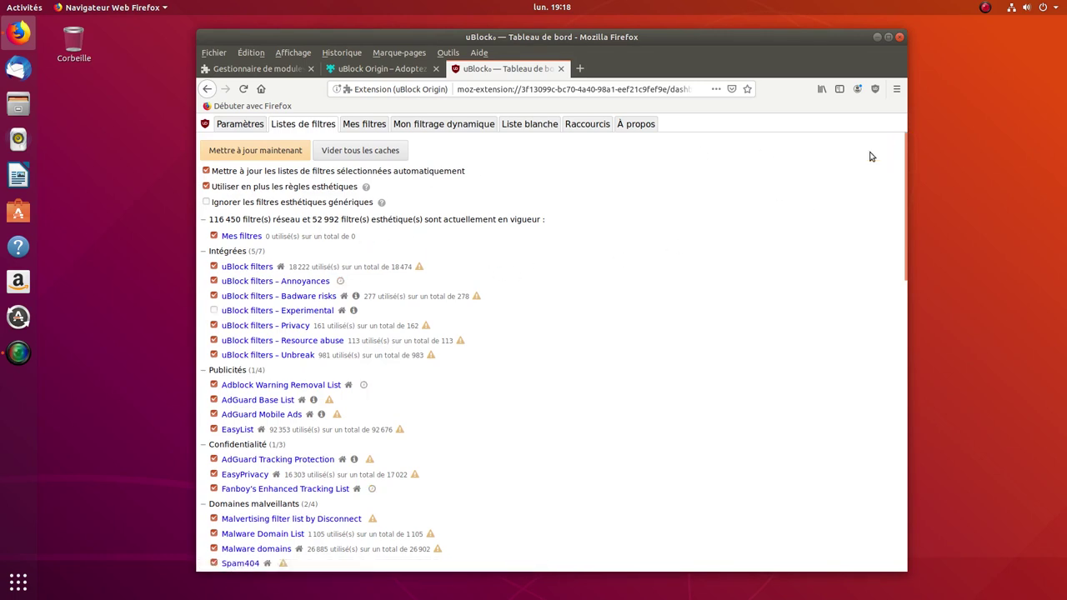
left_click(267, 155)
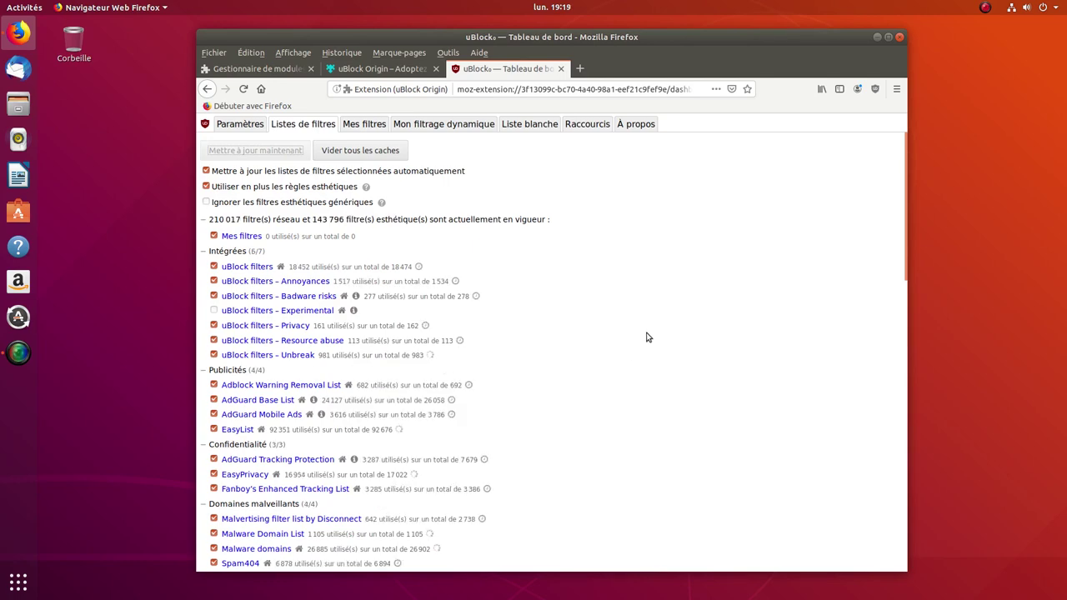
- Review the updated filter lists down to the custom-list section, and close Firefox with all its tabs
scroll(646, 337, "down", 3)
scroll(649, 337, "down", 4)
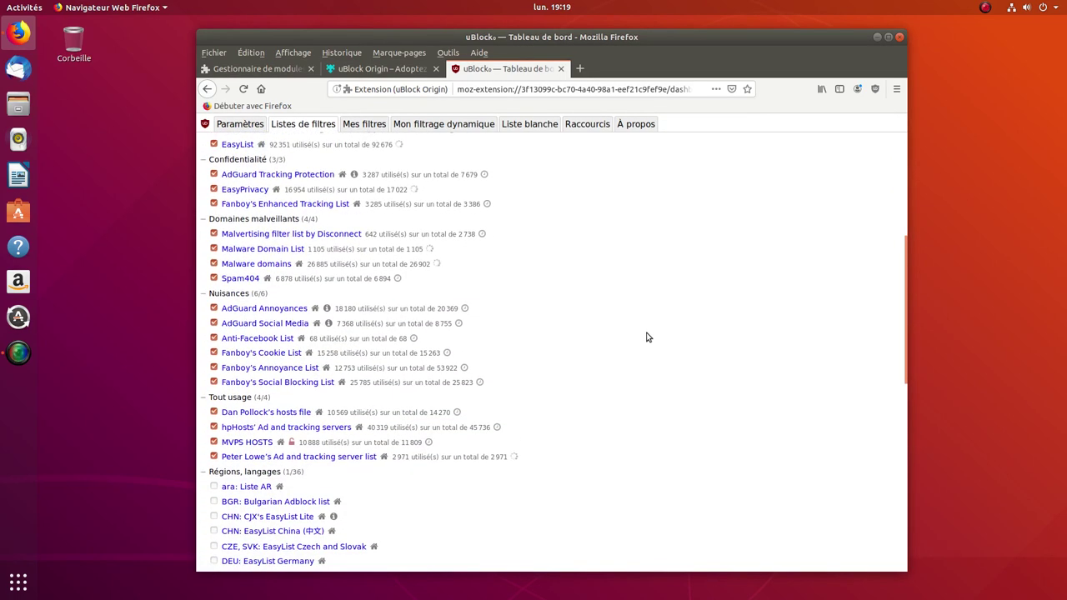
scroll(646, 336, "down", 12)
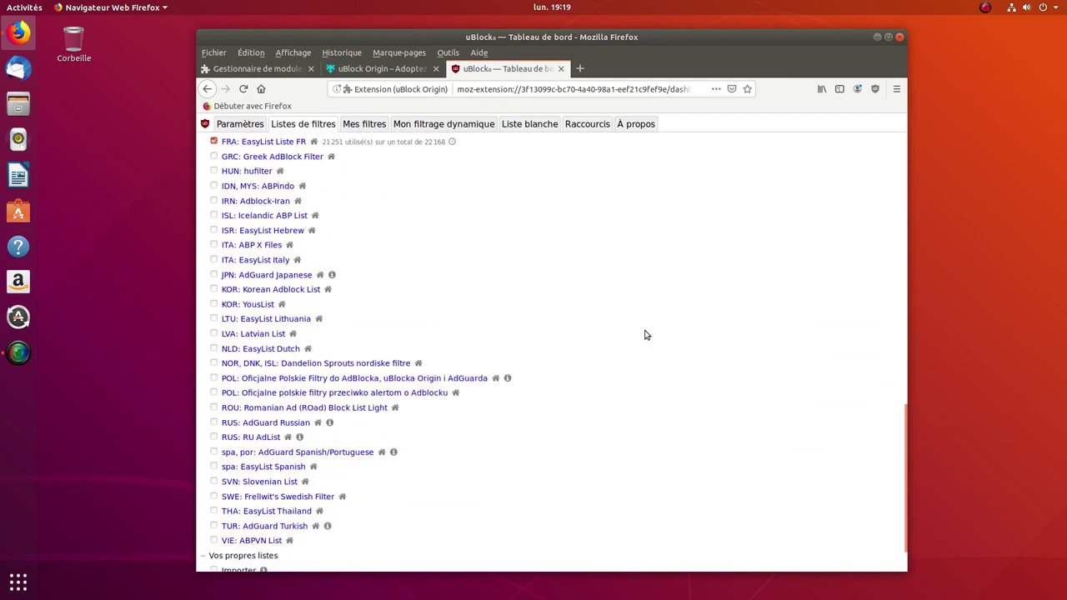
scroll(588, 152, "up", 2)
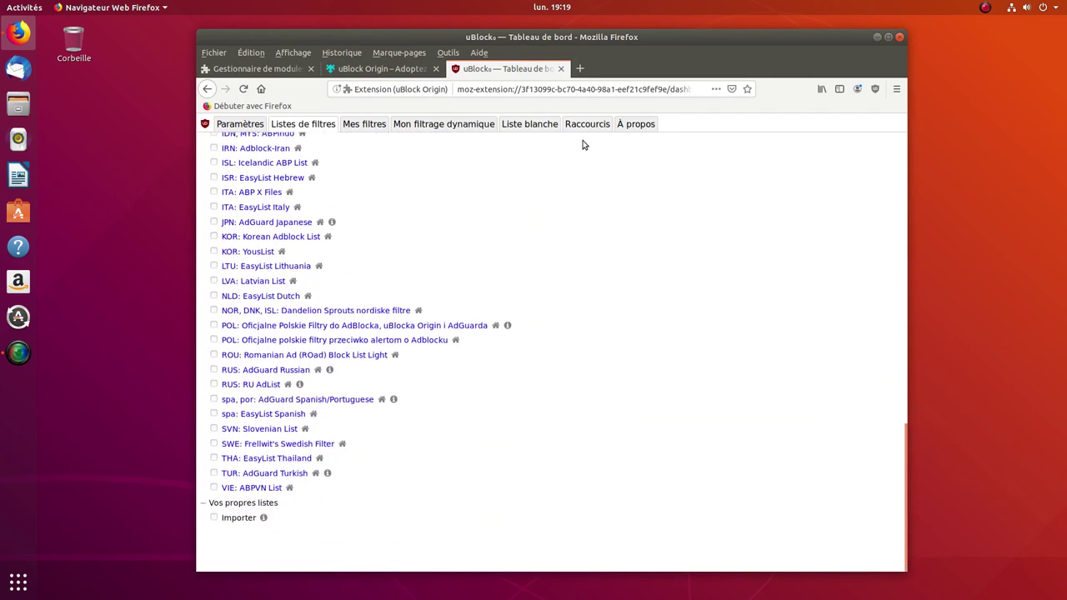
left_click(901, 37)
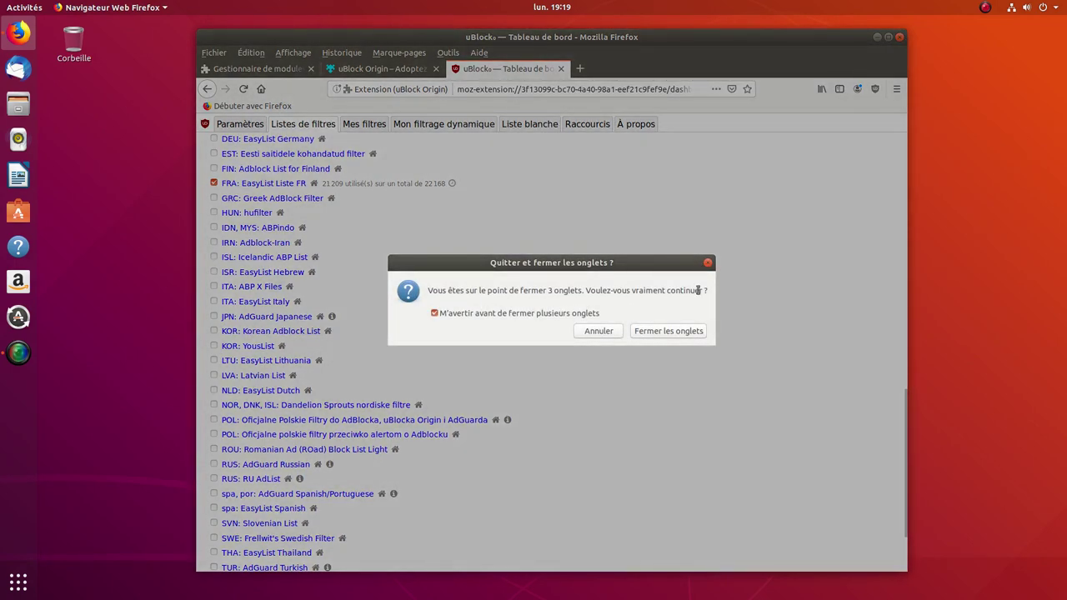
left_click(683, 331)
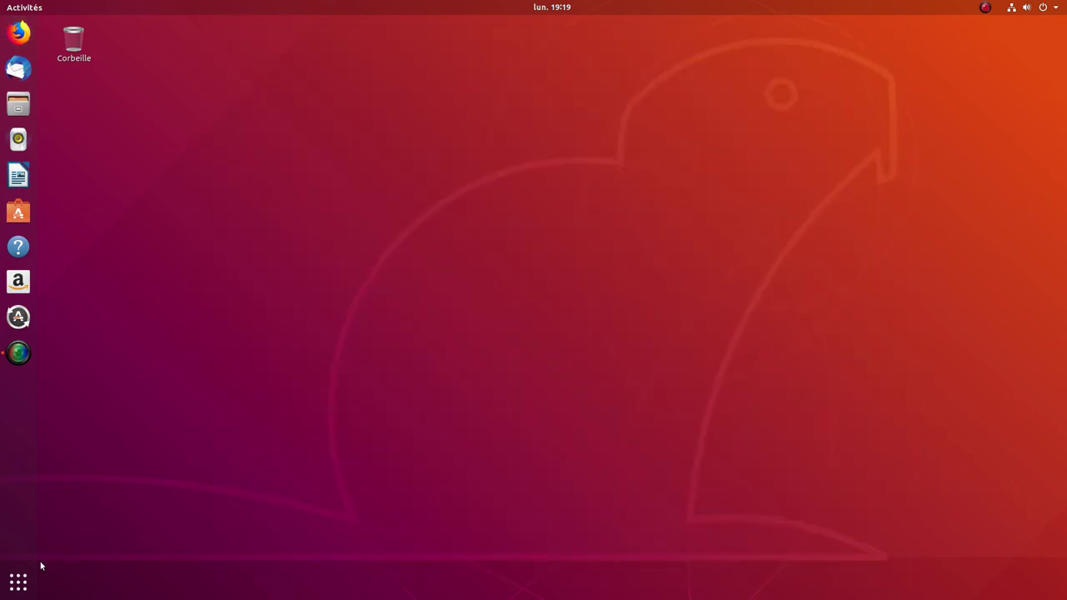
- Switch to Ubuntu Software and search it for "gnome-tweak"
left_click(23, 221)
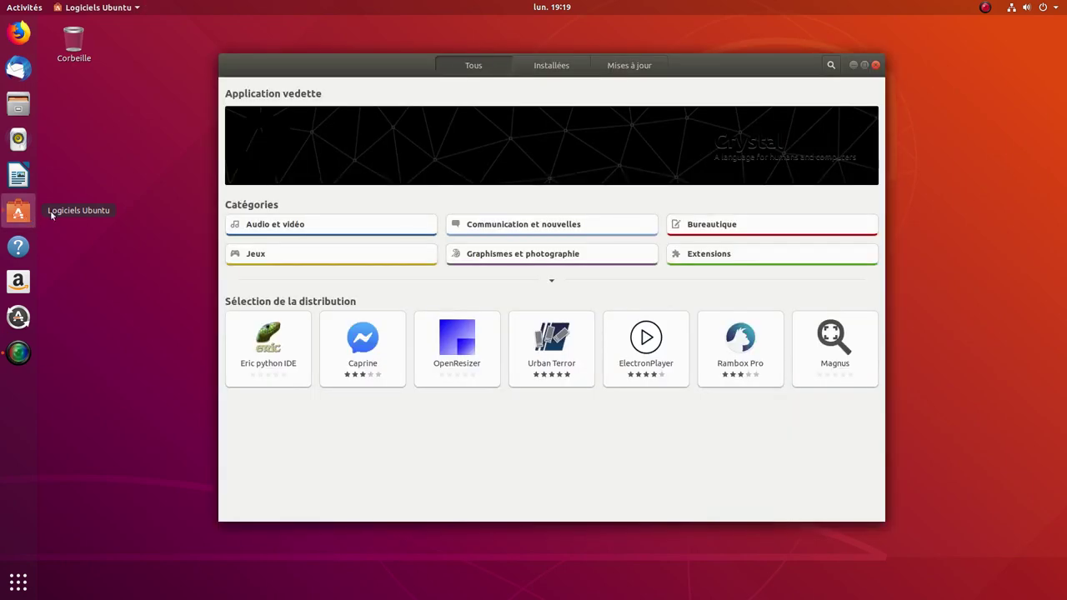
left_click(830, 65)
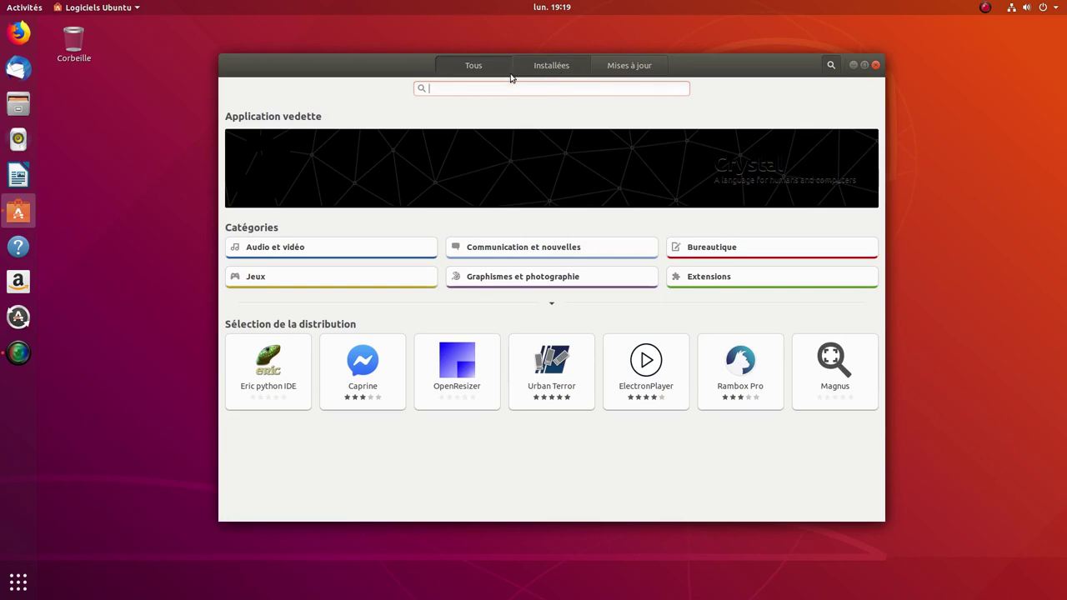
type("gno")
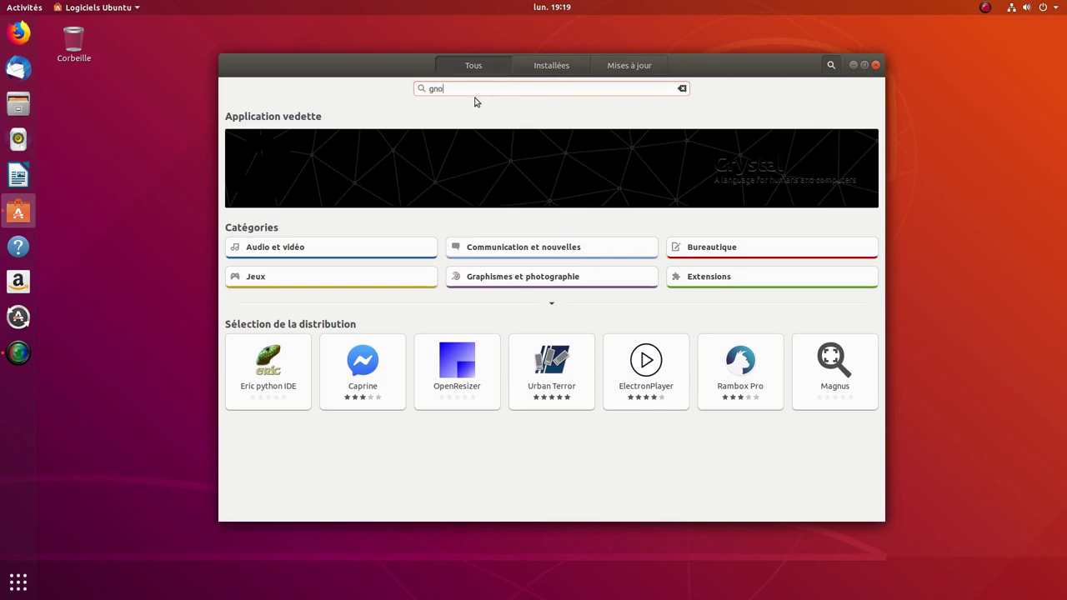
type("me-t")
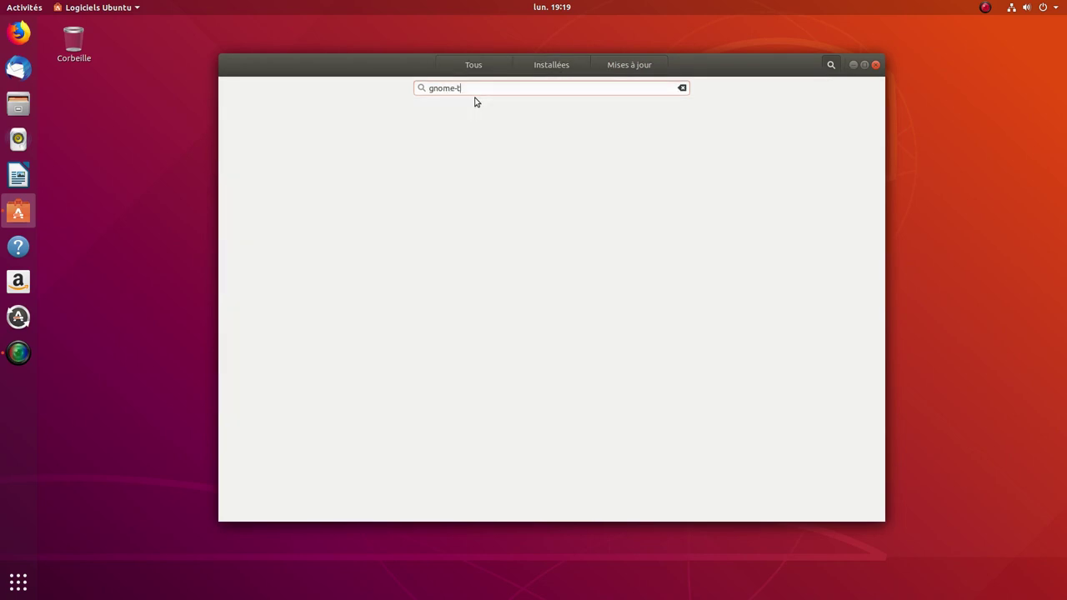
type("weak")
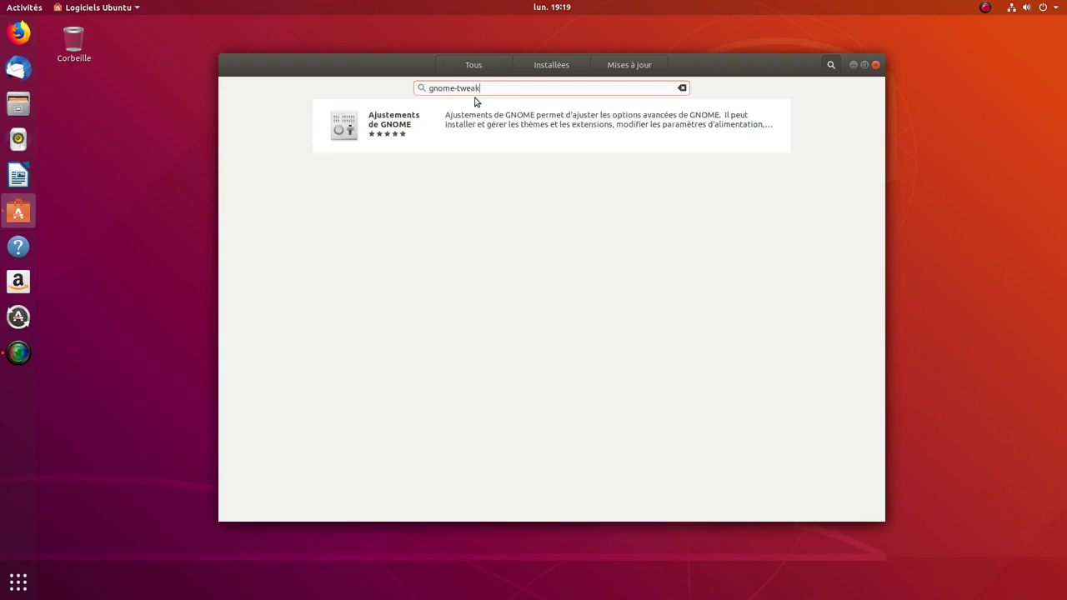
- Install Ajustements de GNOME from its application page, authenticating with the account password
left_click(389, 128)
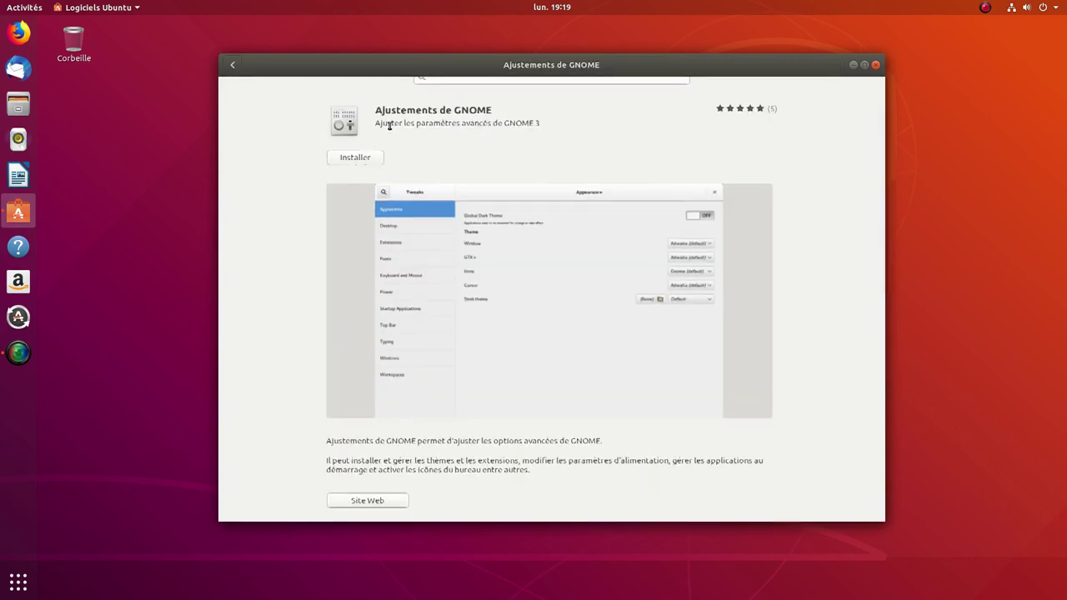
left_click(354, 147)
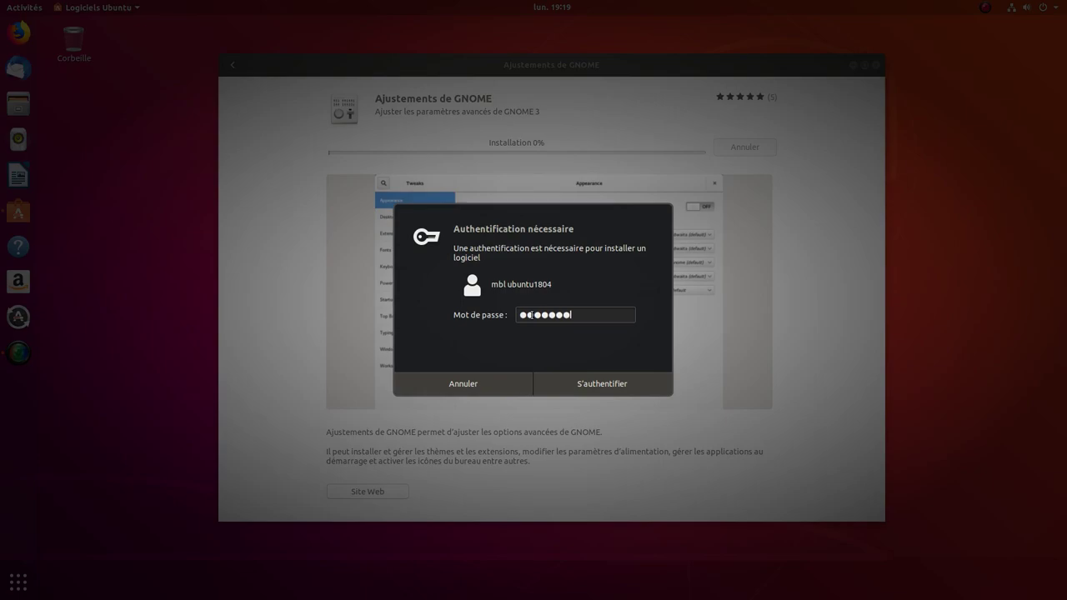
key("Return")
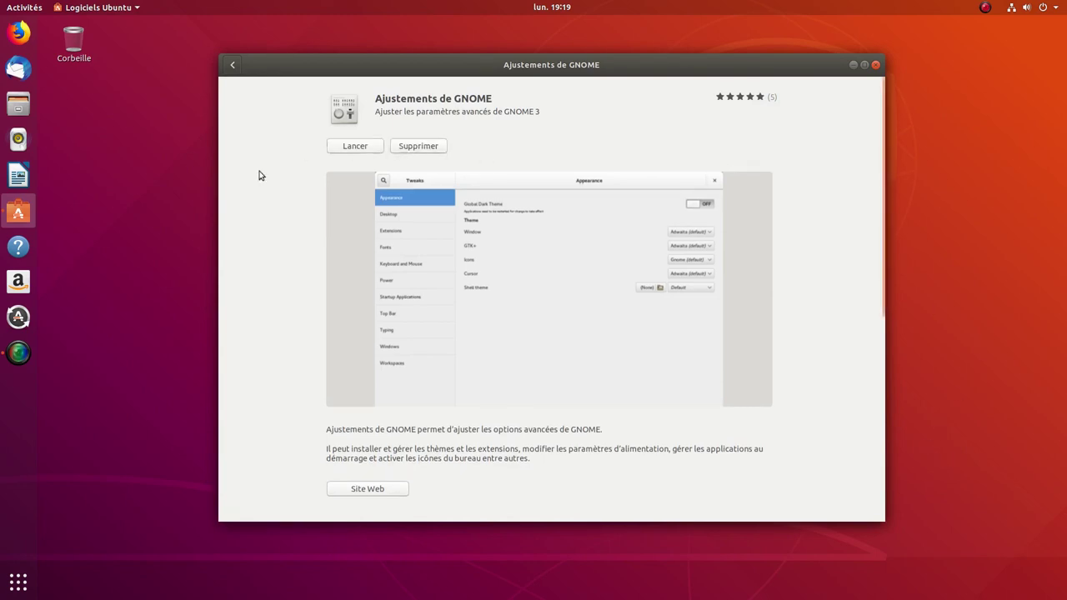
- Launch Ajustements de GNOME, review its setting categories from Applications au démarrage to Énergie, and close it along with Ubuntu Software
left_click(355, 147)
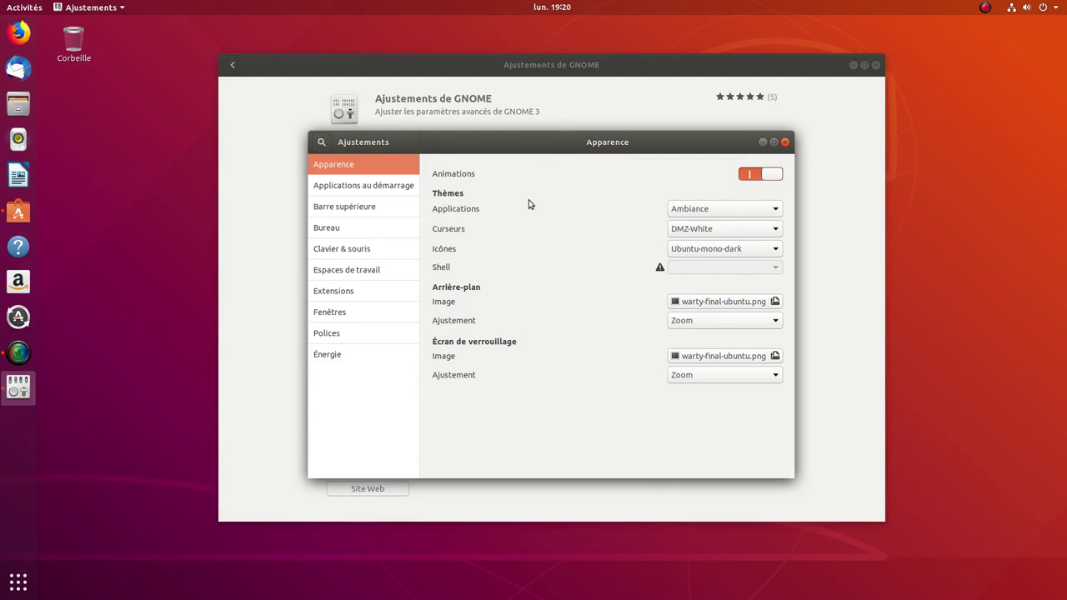
left_click(366, 187)
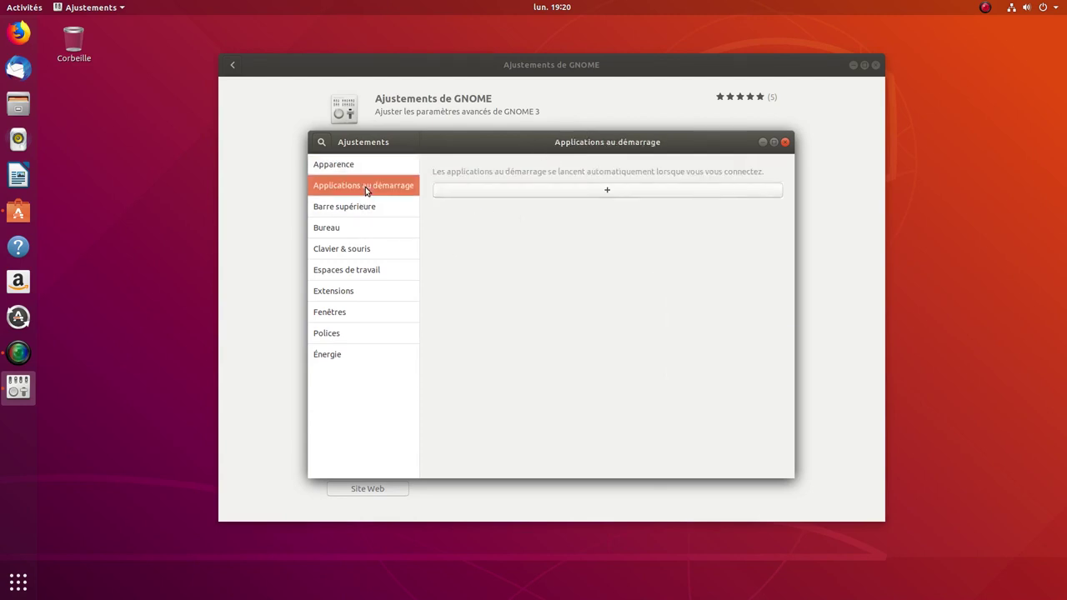
left_click(342, 210)
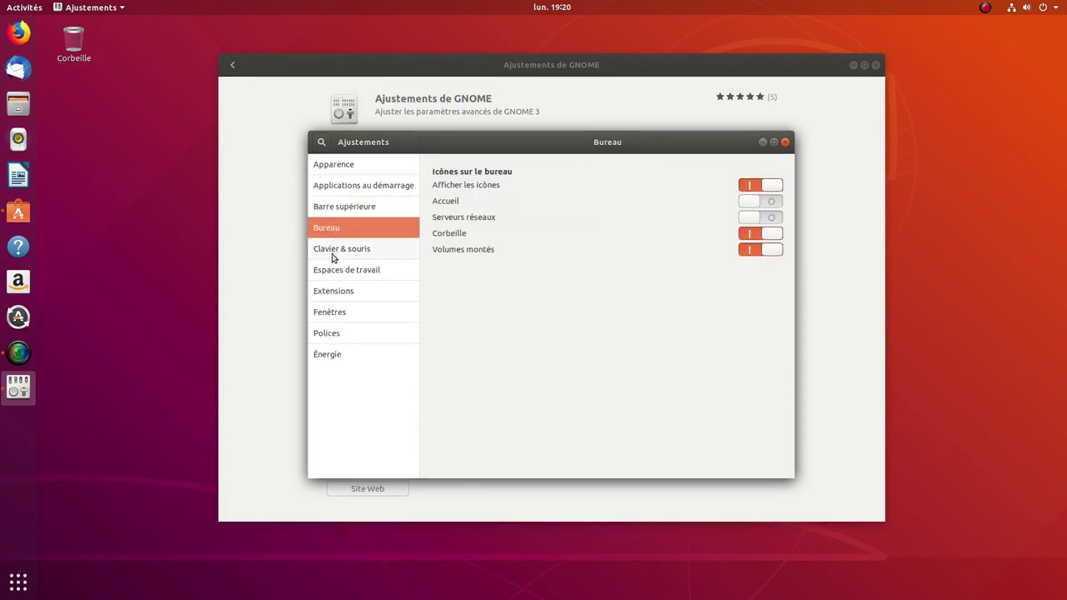
left_click(333, 254)
left_click(336, 277)
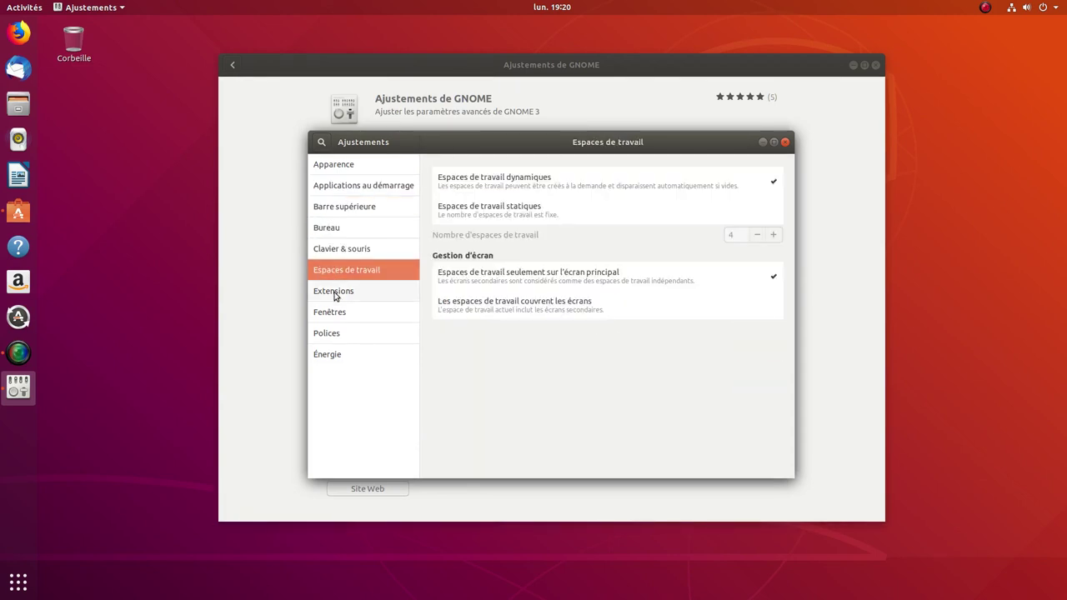
left_click(336, 293)
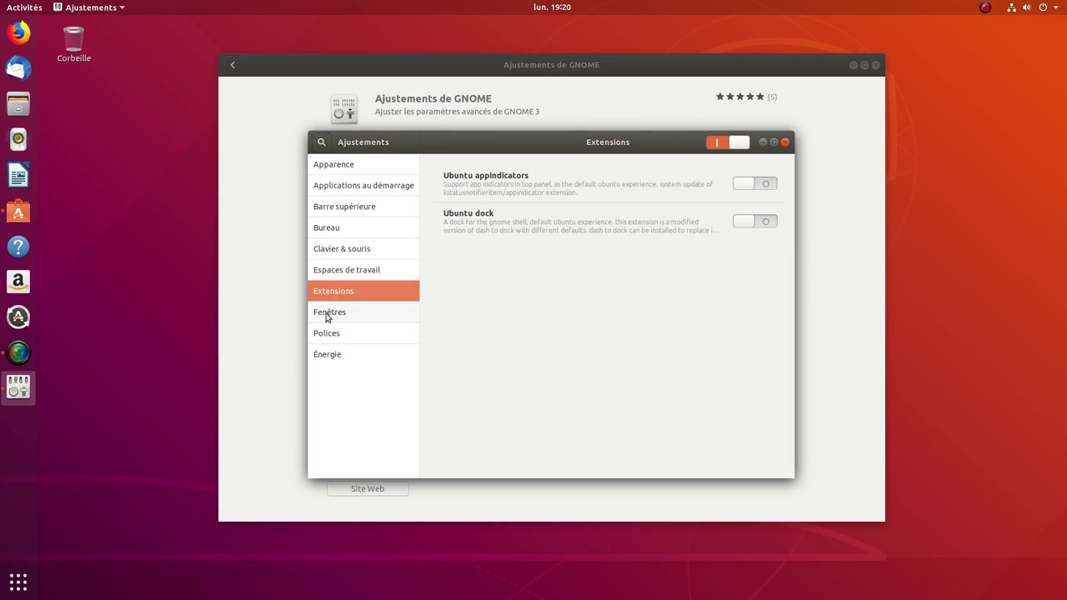
left_click(327, 315)
left_click(336, 340)
left_click(336, 354)
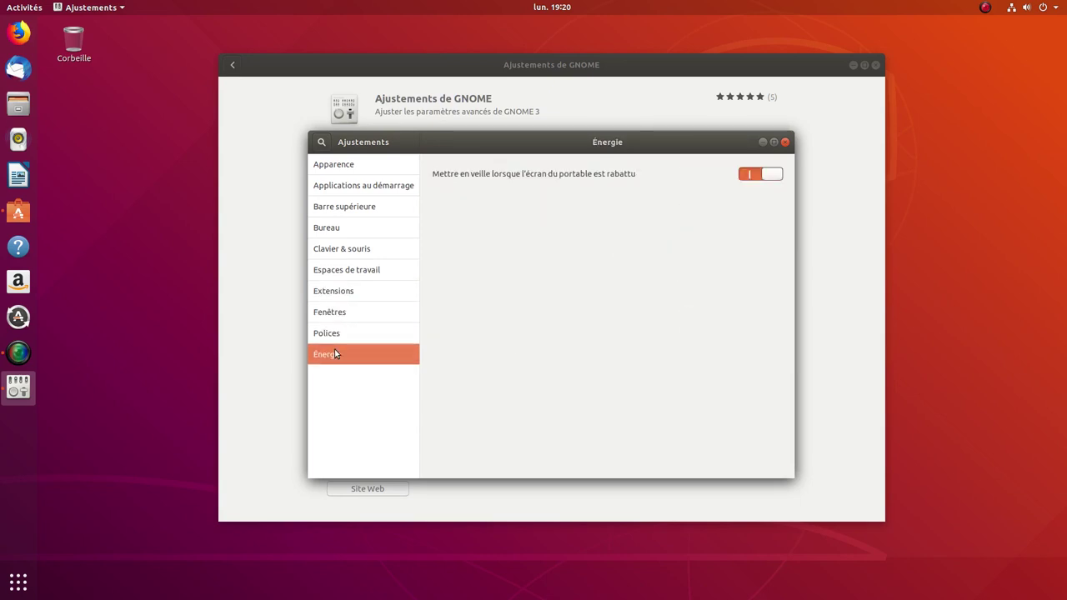
left_click(786, 141)
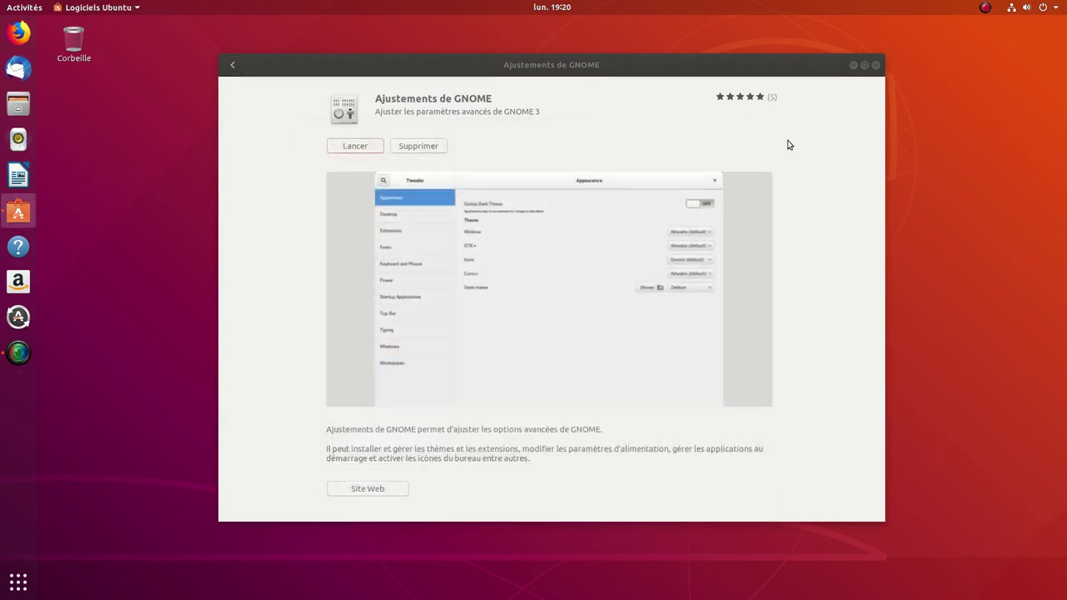
left_click(876, 66)
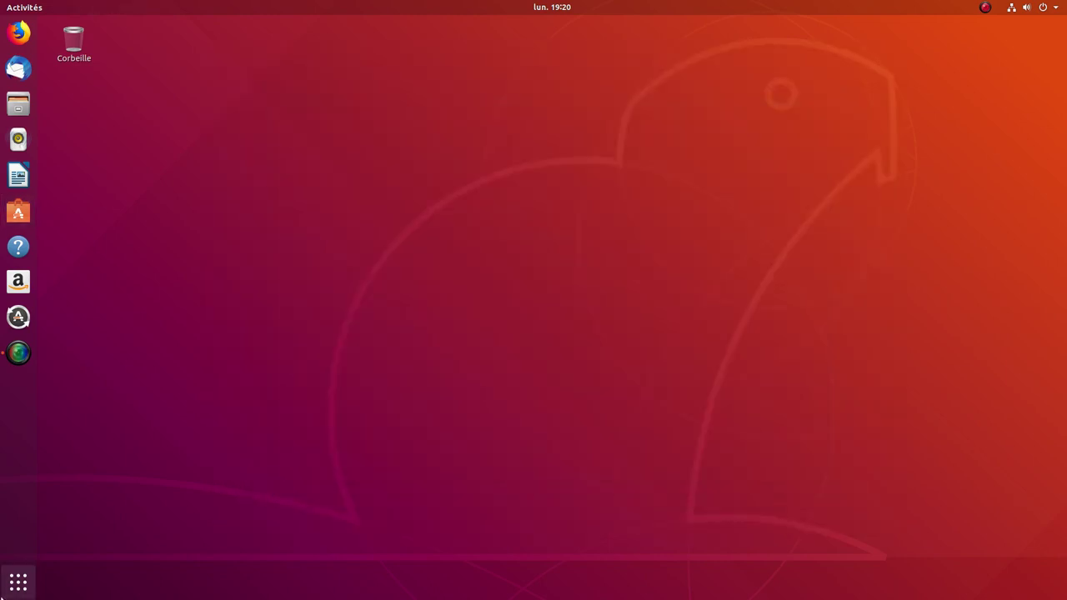
- Add Paramètres to the dock favourites from the full application list and return to the desktop
left_click(19, 583)
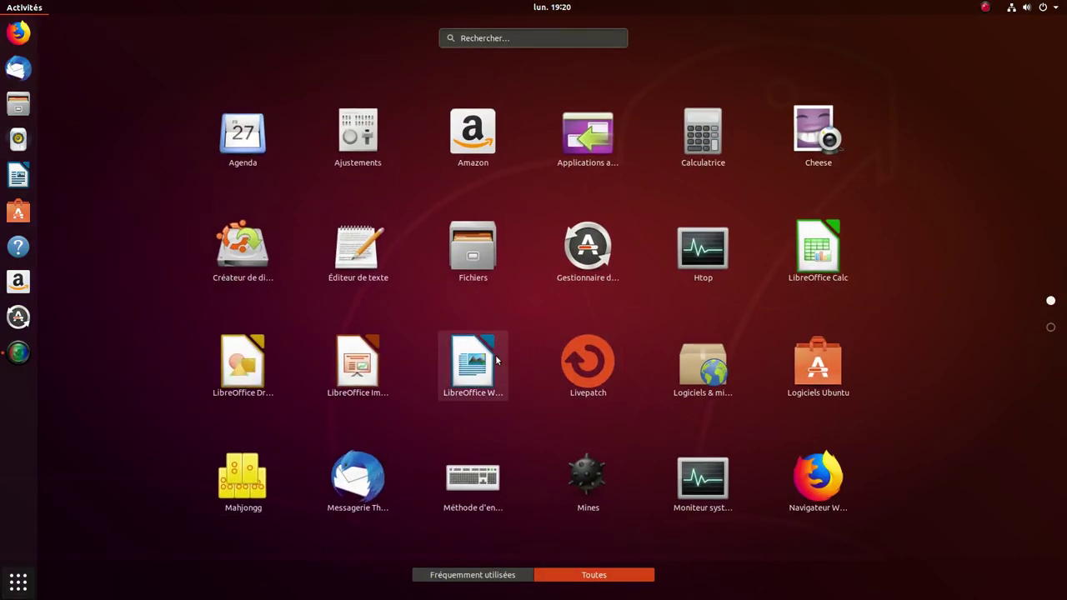
scroll(514, 334, "down", 1)
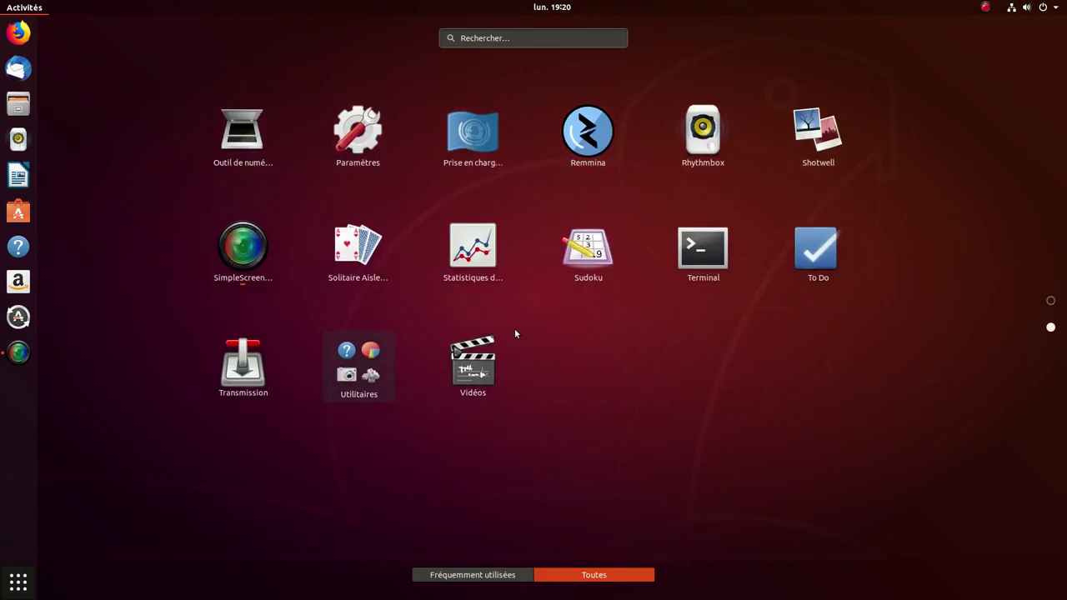
right_click(361, 131)
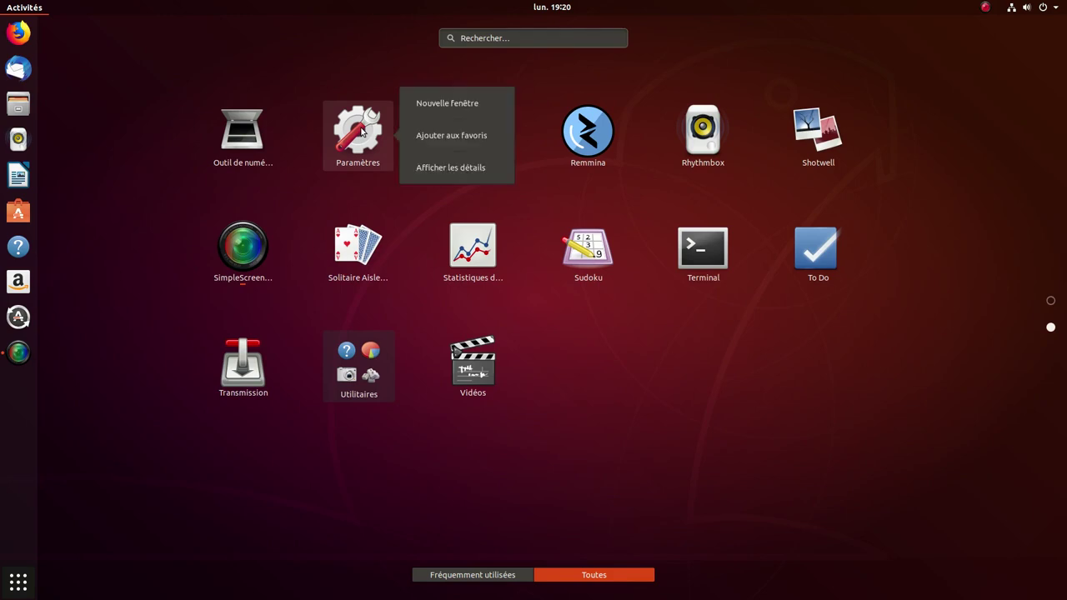
left_click(449, 140)
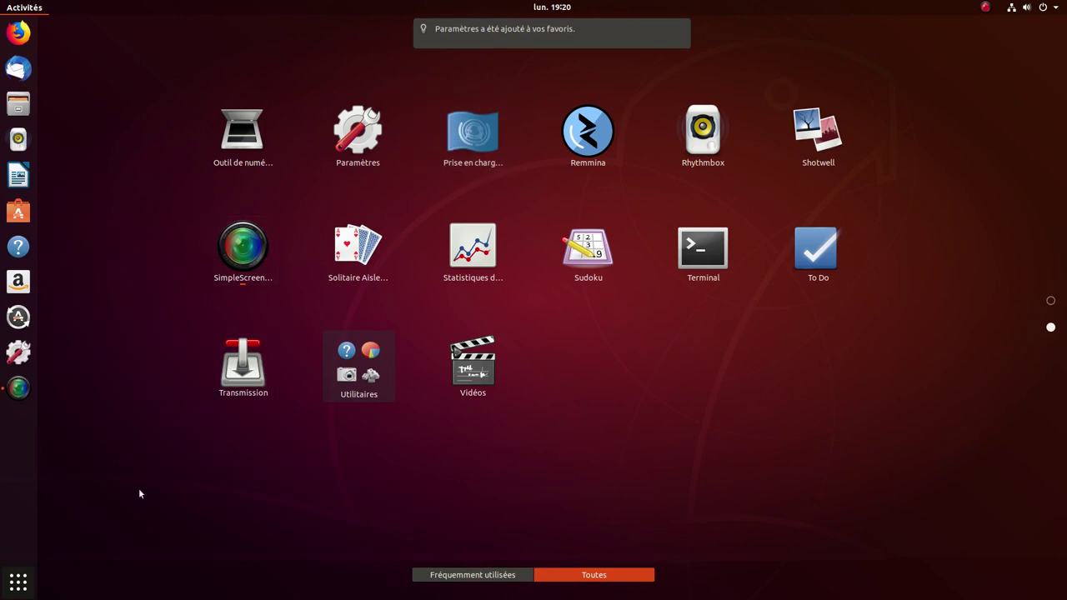
left_click(173, 244)
left_click(174, 328)
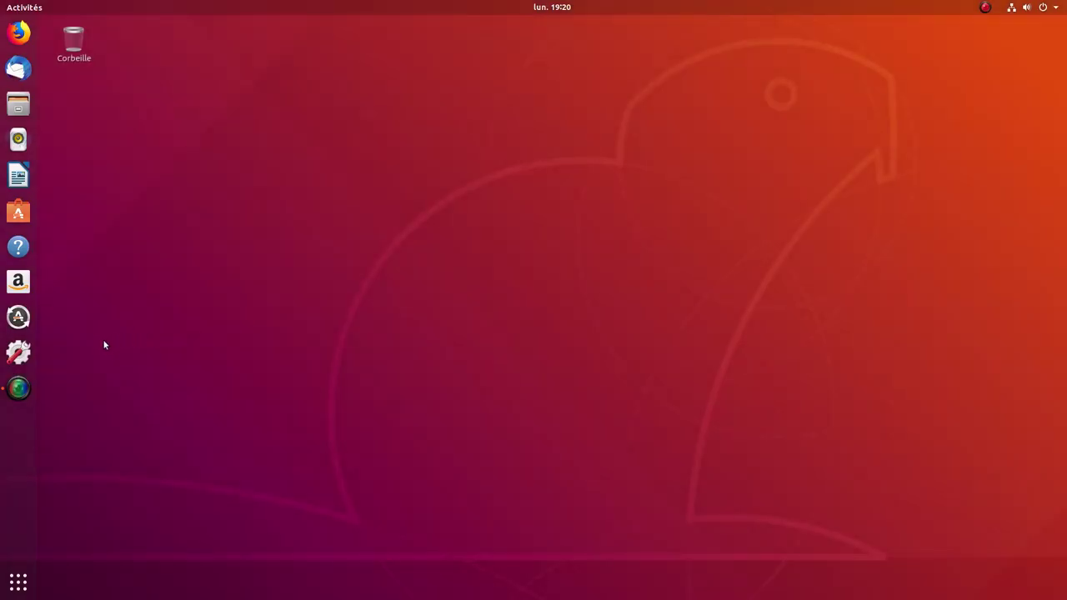
- Open Paramètres, go back from Détails to the main list, view the Arrière-plan page, and close the window
left_click(19, 352)
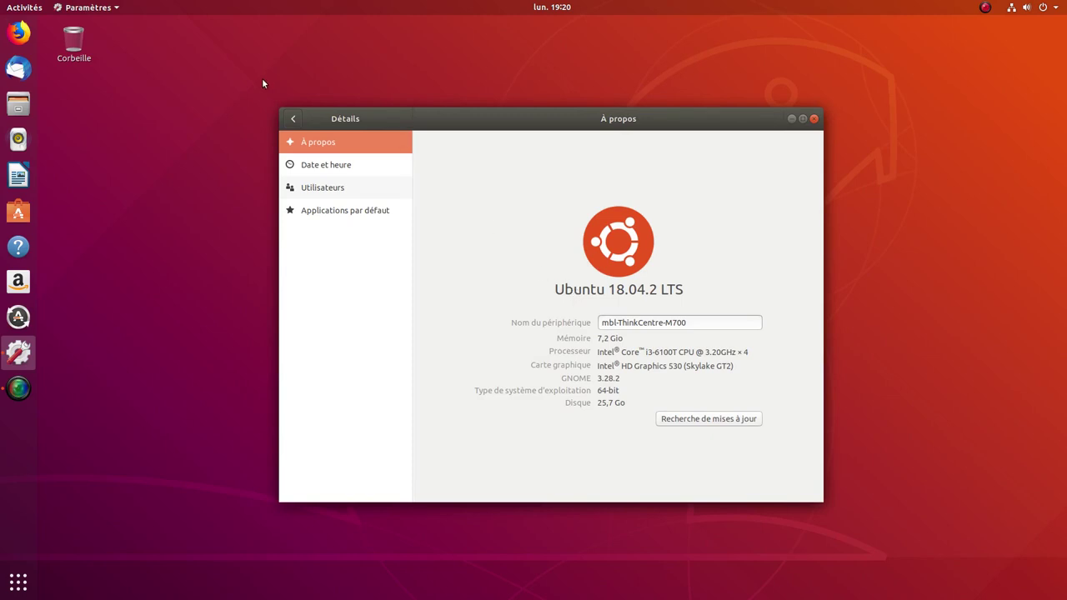
left_click(292, 119)
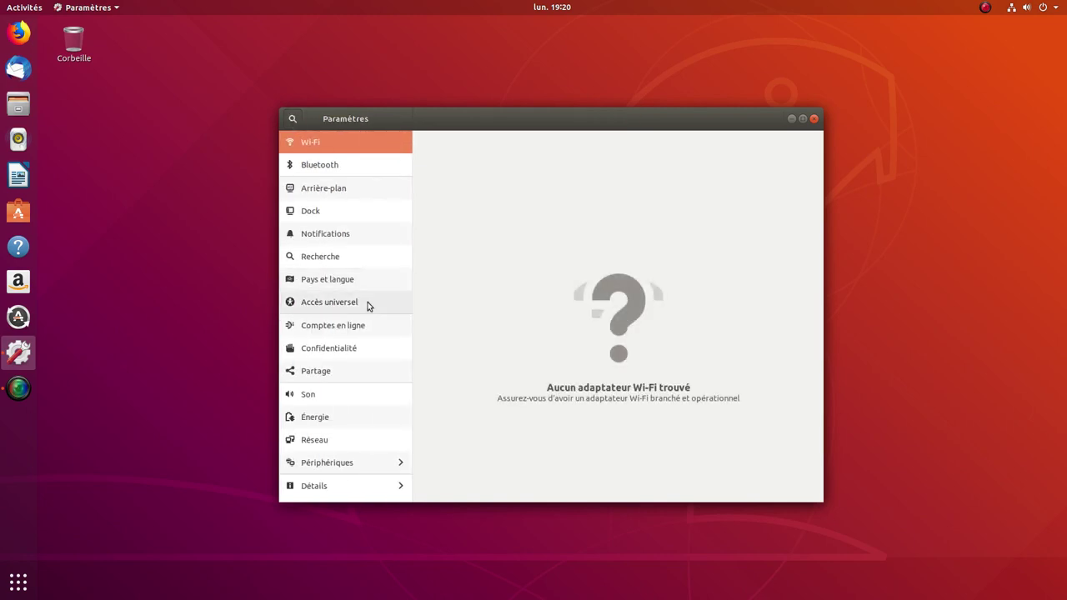
left_click(315, 194)
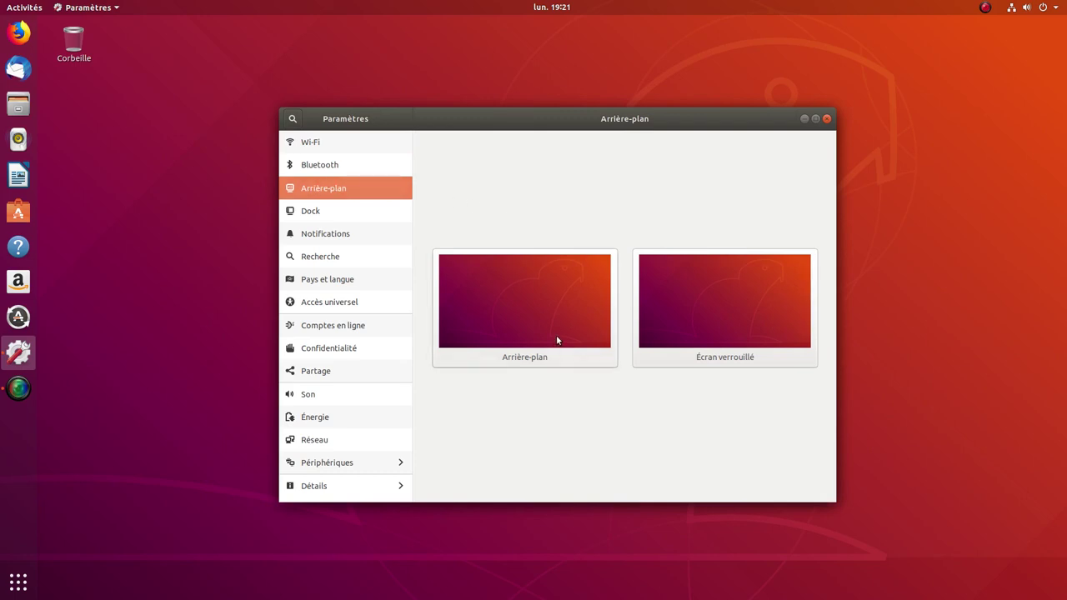
left_click(827, 119)
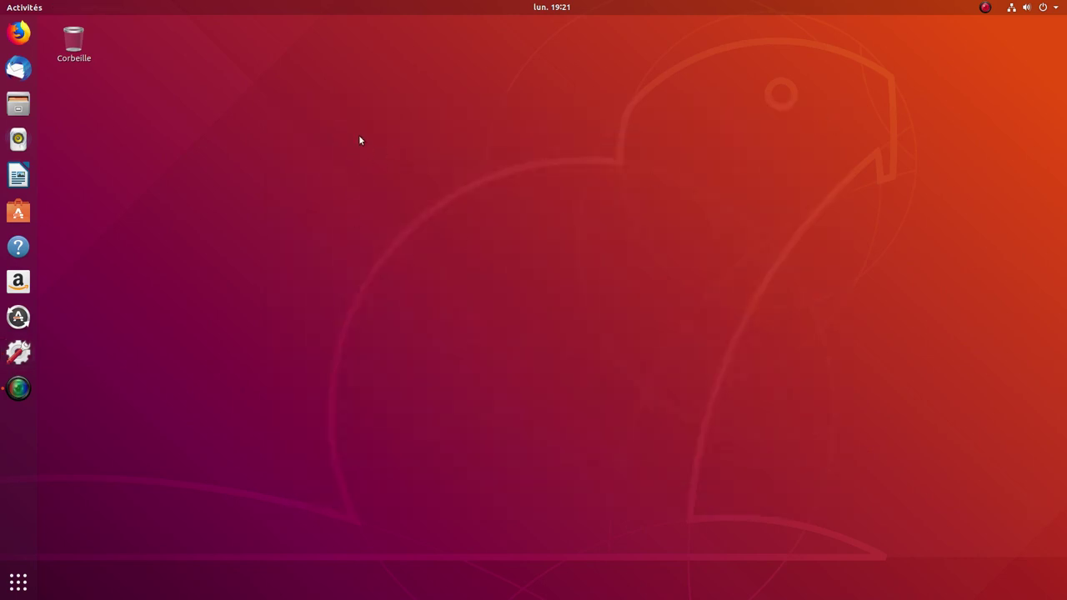
- Open the background settings from the desktop, browse the wallpapers, images and colours, and set the purple crocus wallpaper as desktop background
right_click(367, 125)
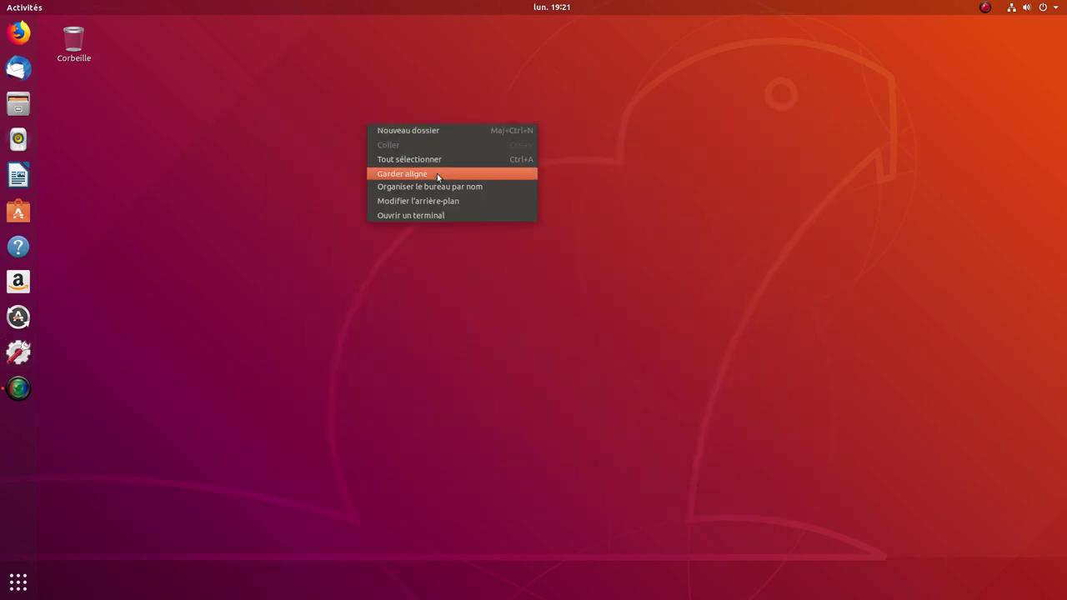
left_click(444, 203)
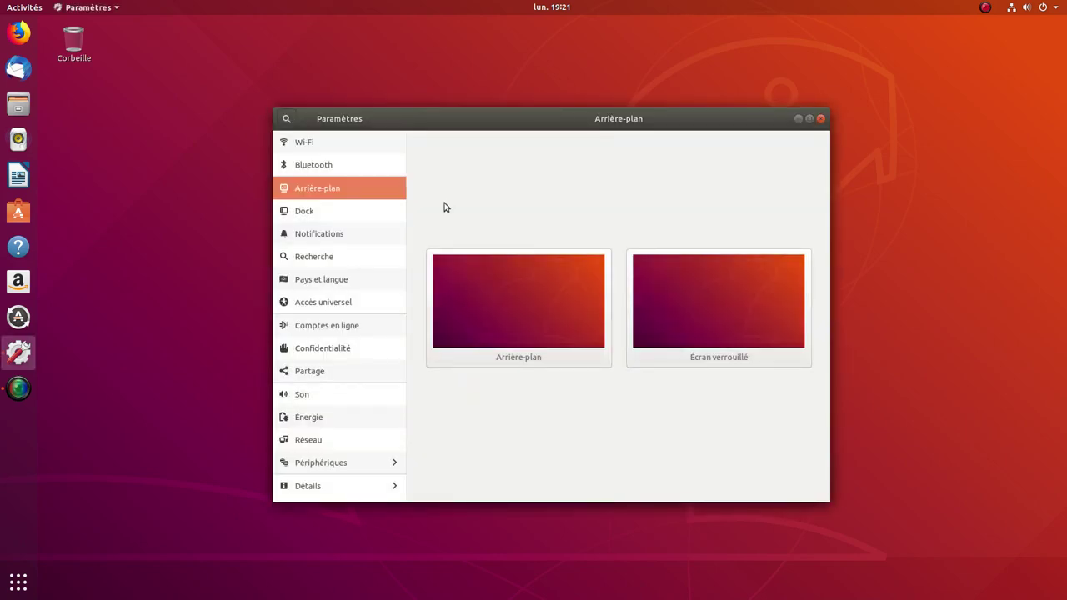
left_click(521, 315)
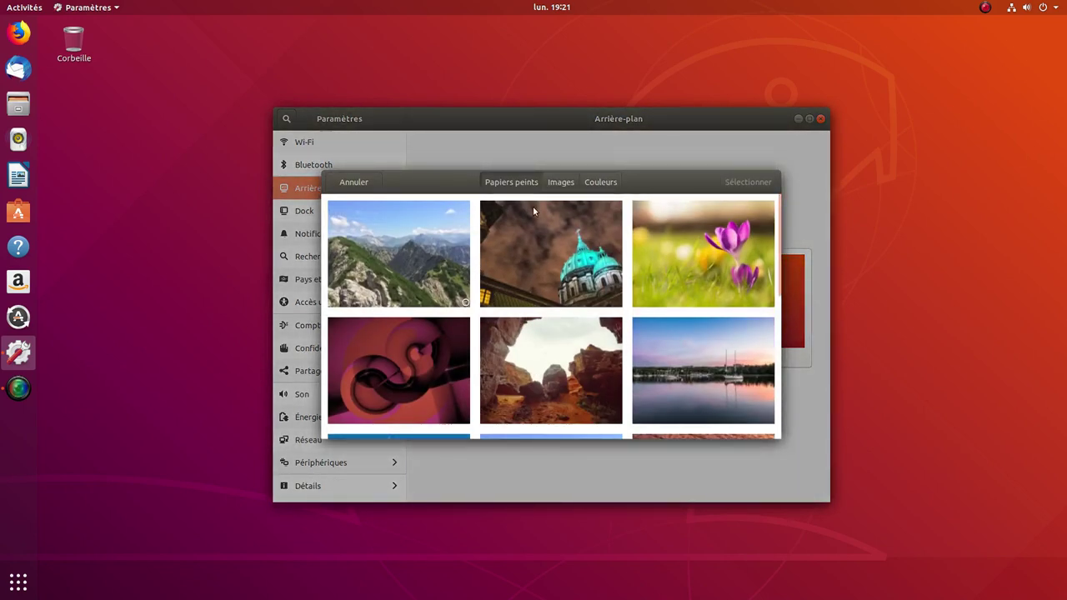
left_click(556, 185)
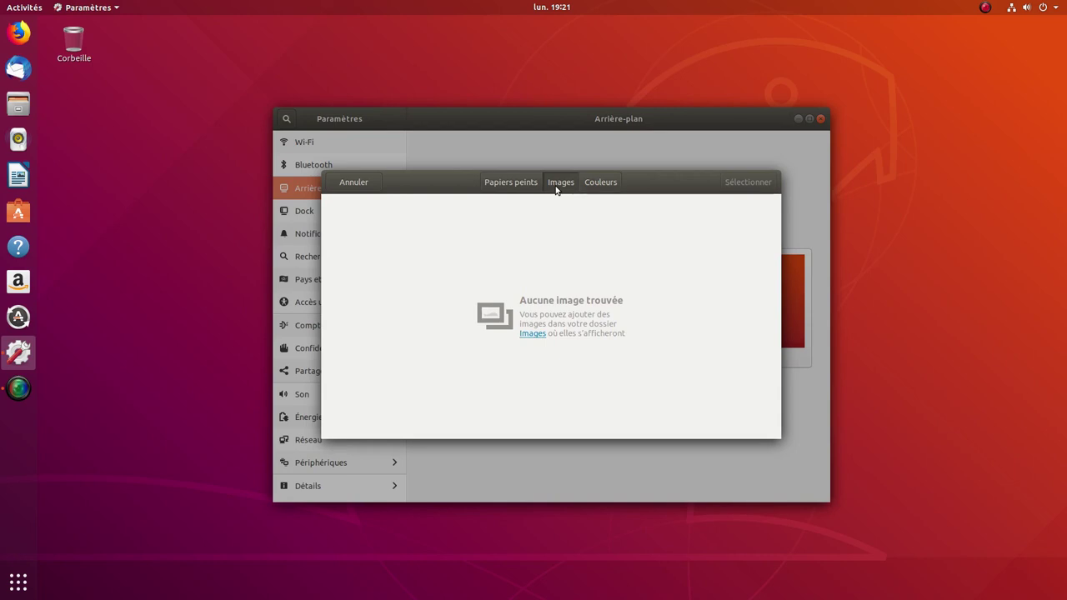
left_click(607, 183)
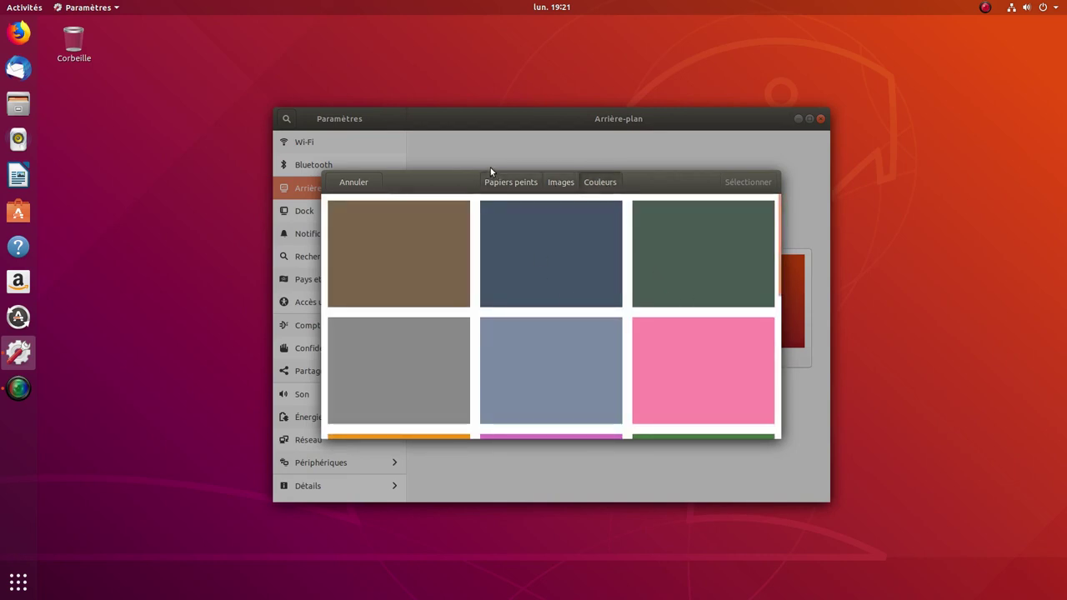
left_click(510, 182)
scroll(550, 317, "down", 8)
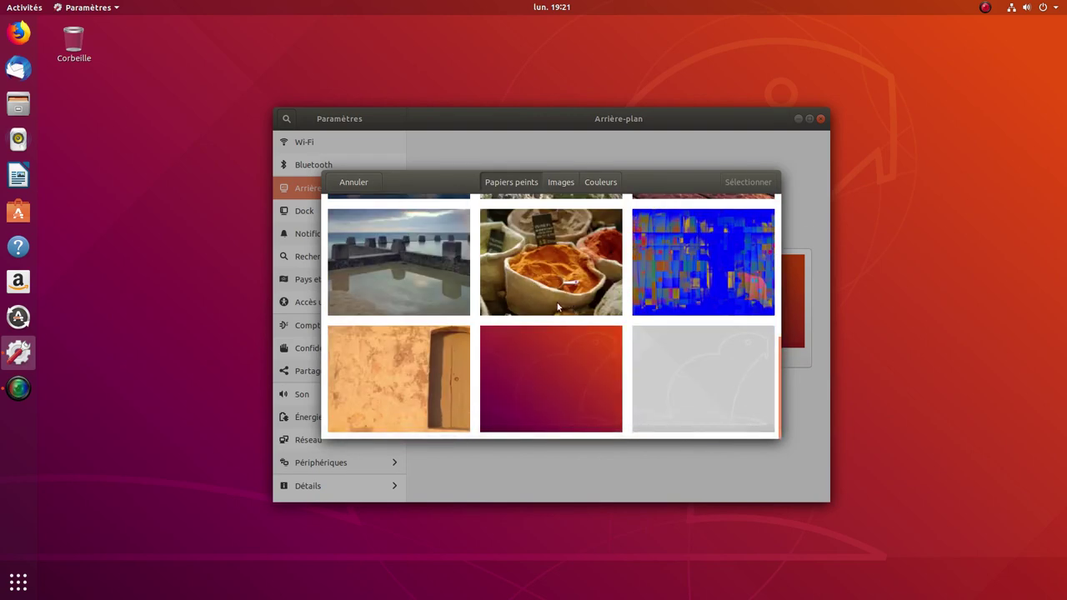
scroll(575, 305, "up", 5)
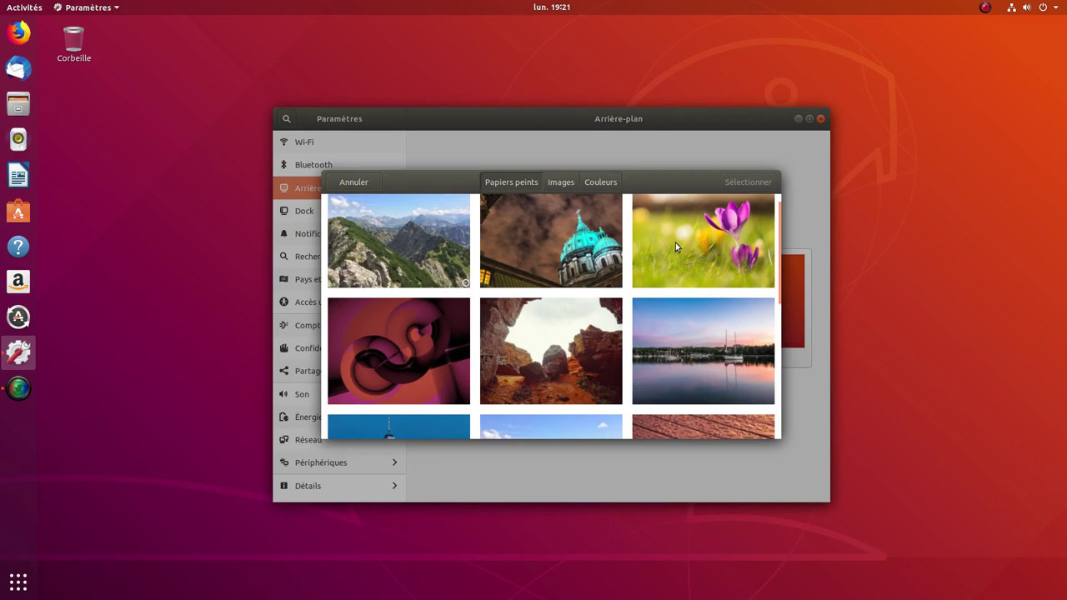
left_click(676, 242)
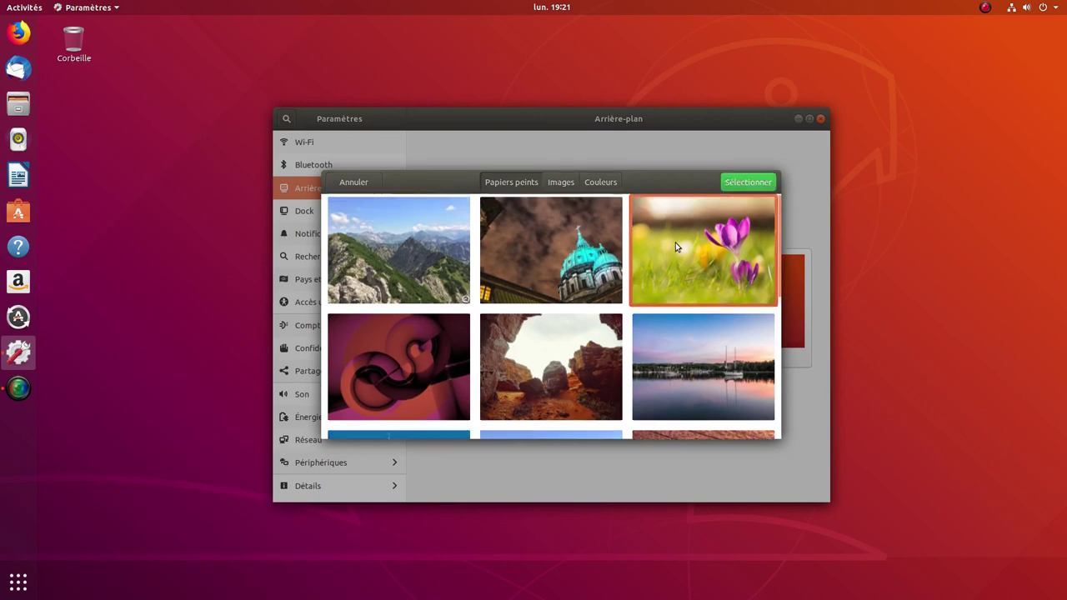
left_click(745, 182)
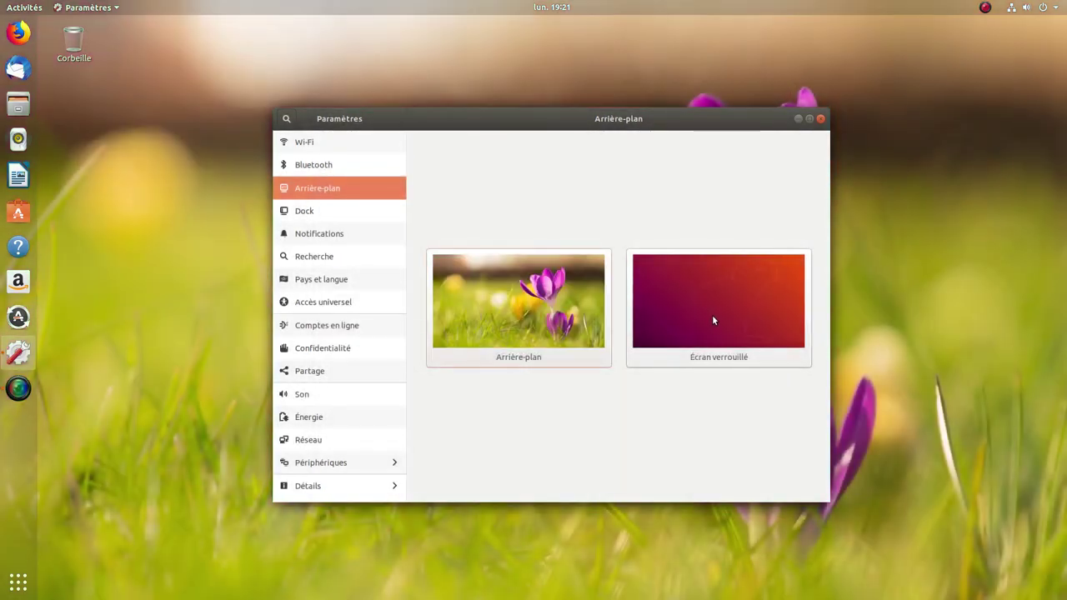
- Set the lock screen picture to the abstract purple-and-red swirl wallpaper and minimize the settings window
left_click(709, 308)
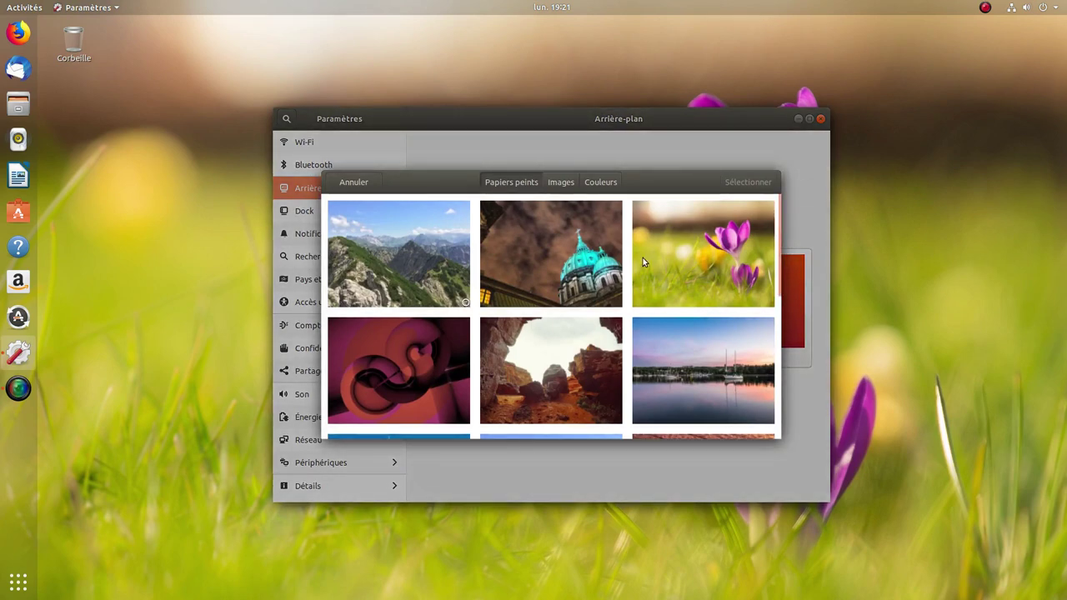
scroll(575, 325, "down", 3)
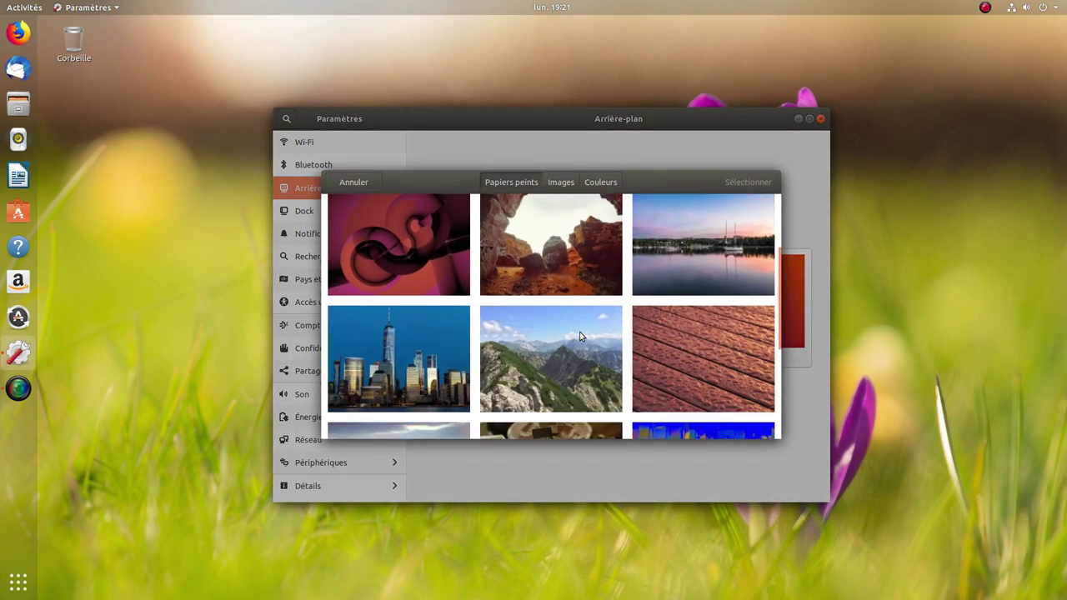
left_click(379, 246)
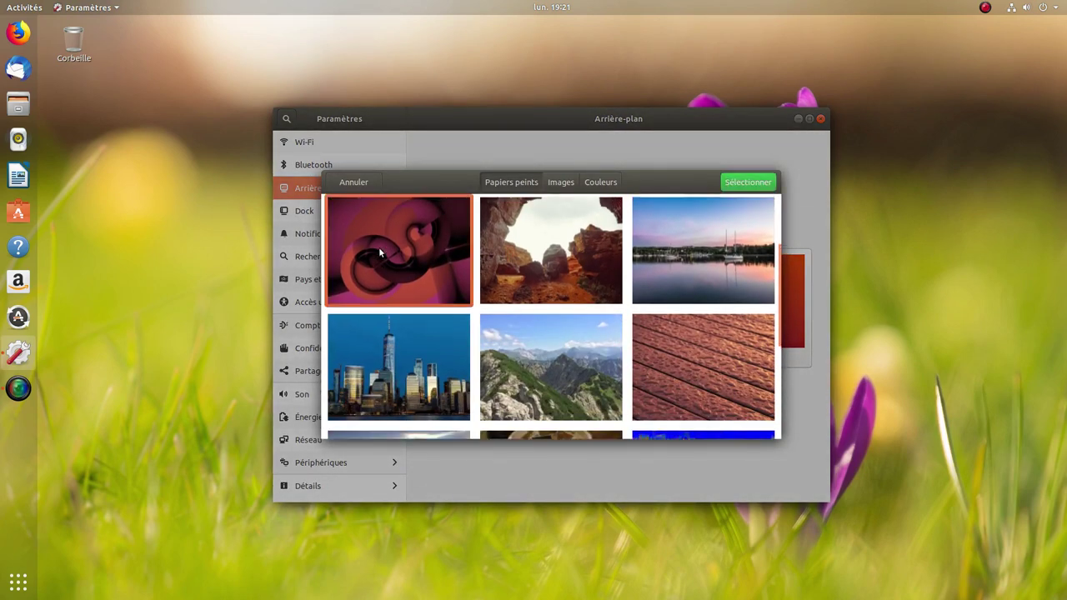
left_click(741, 181)
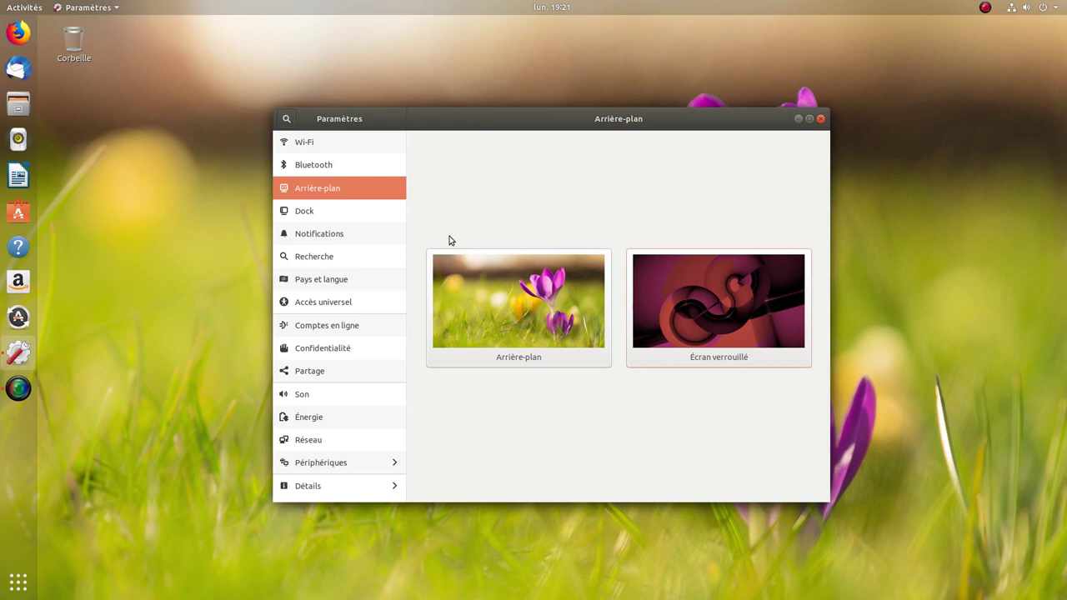
left_click(798, 120)
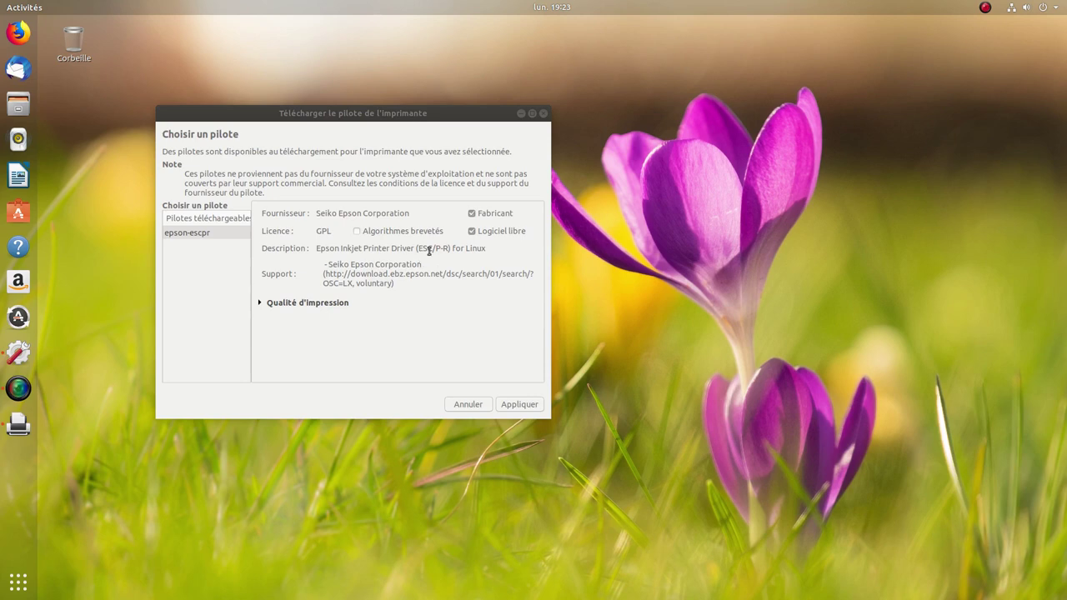
- Expand the print quality details of the epson-escpr printer driver and apply that driver
left_click(259, 303)
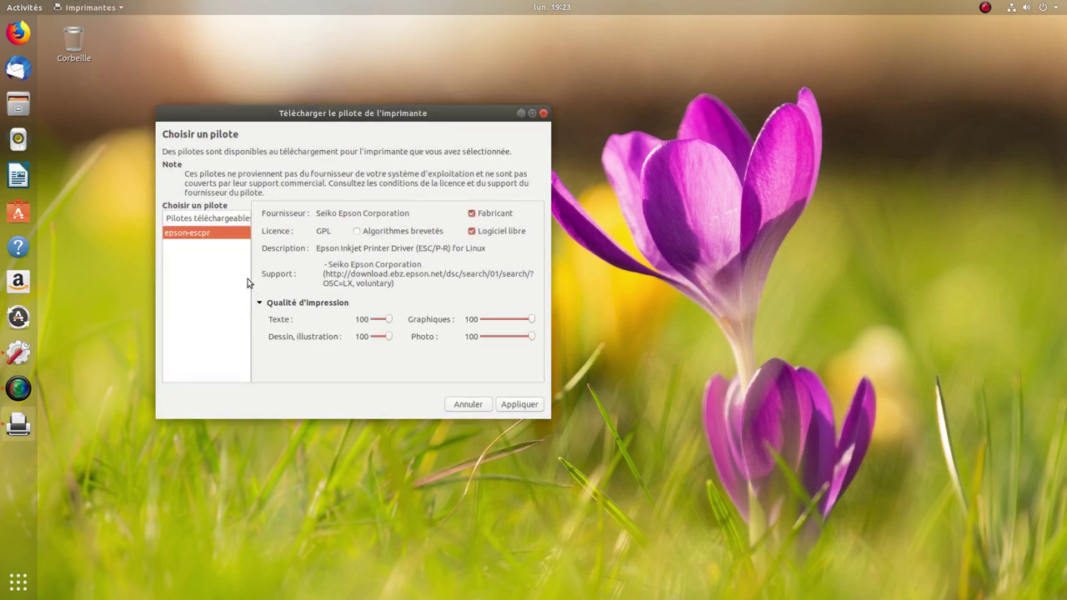
left_click(515, 404)
left_click(517, 404)
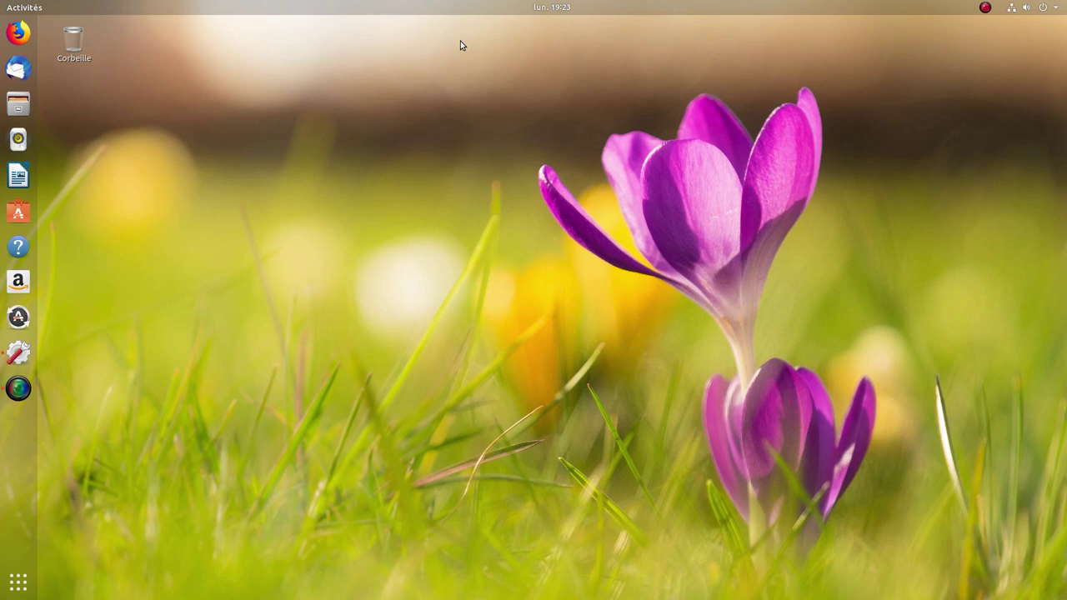
- Add the Simple Scan scanning tool to the dock favourites from the applications overview and return to the desktop
left_click(18, 582)
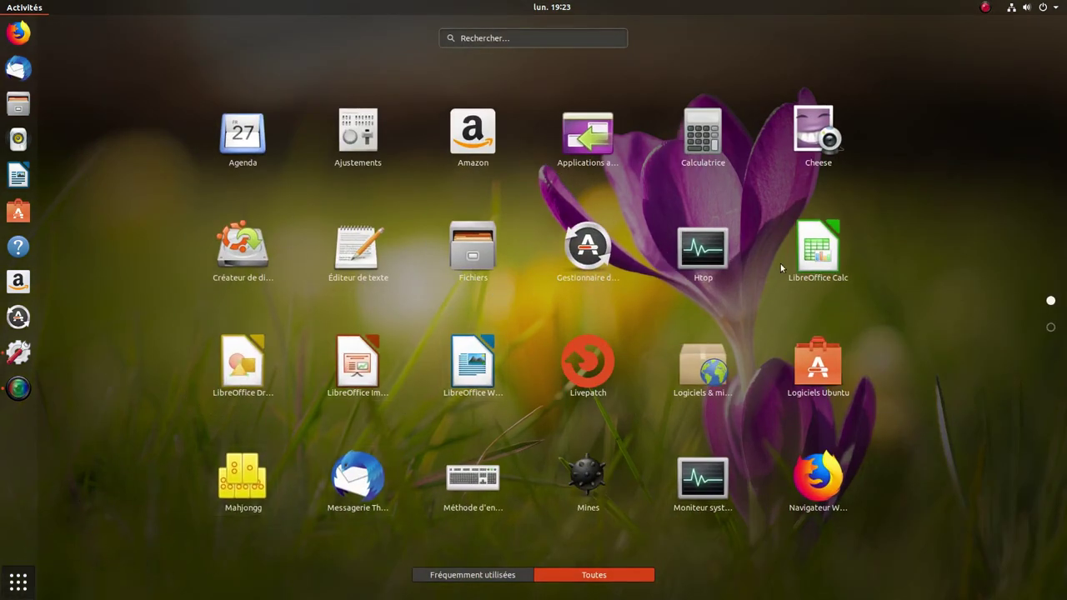
scroll(725, 283, "down", 1)
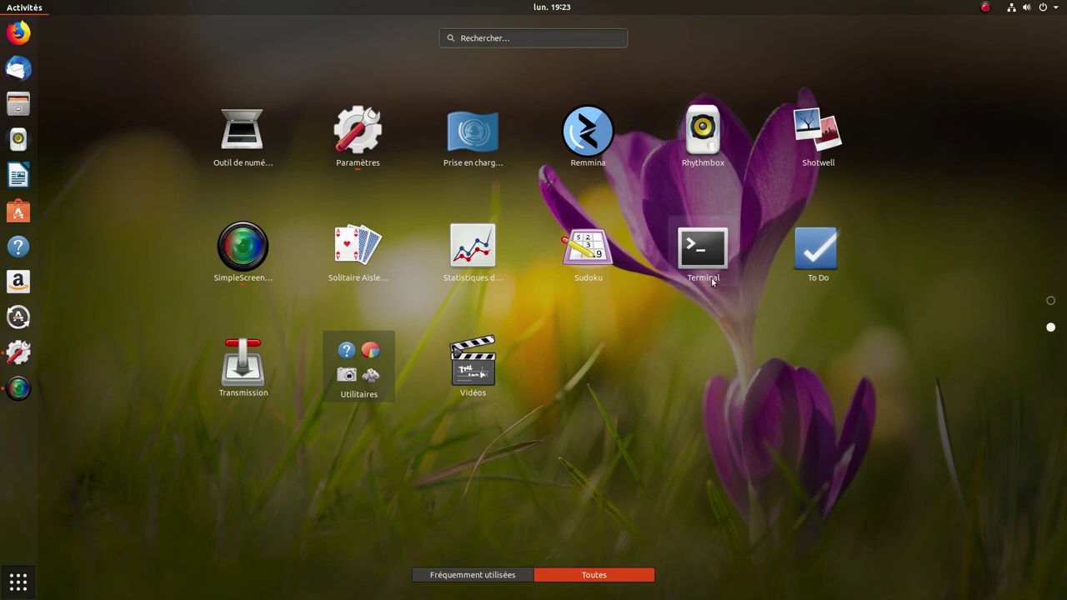
scroll(707, 274, "up", 1)
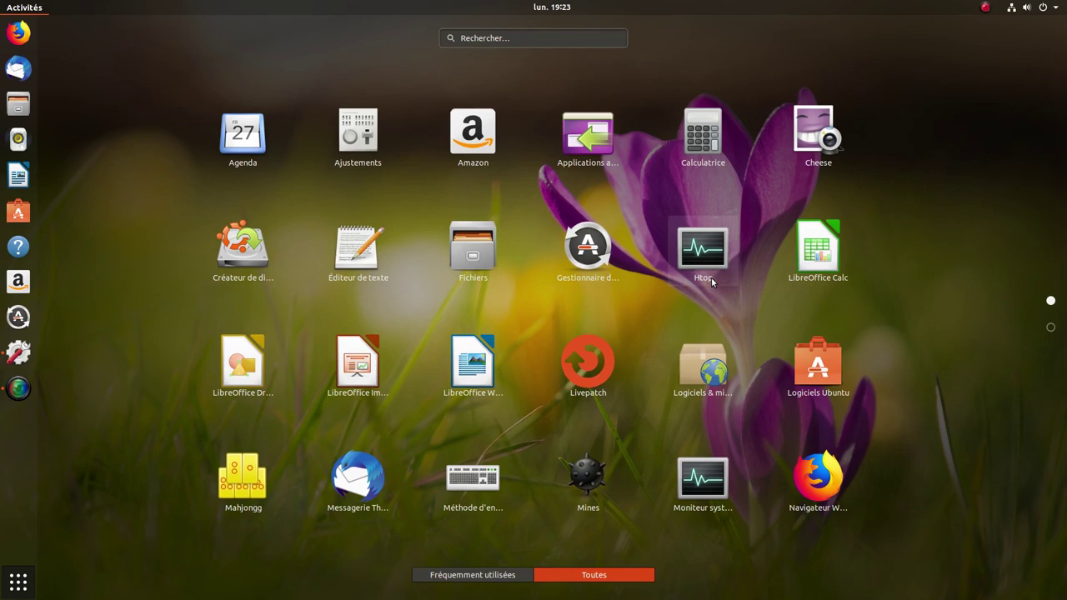
scroll(711, 277, "down", 1)
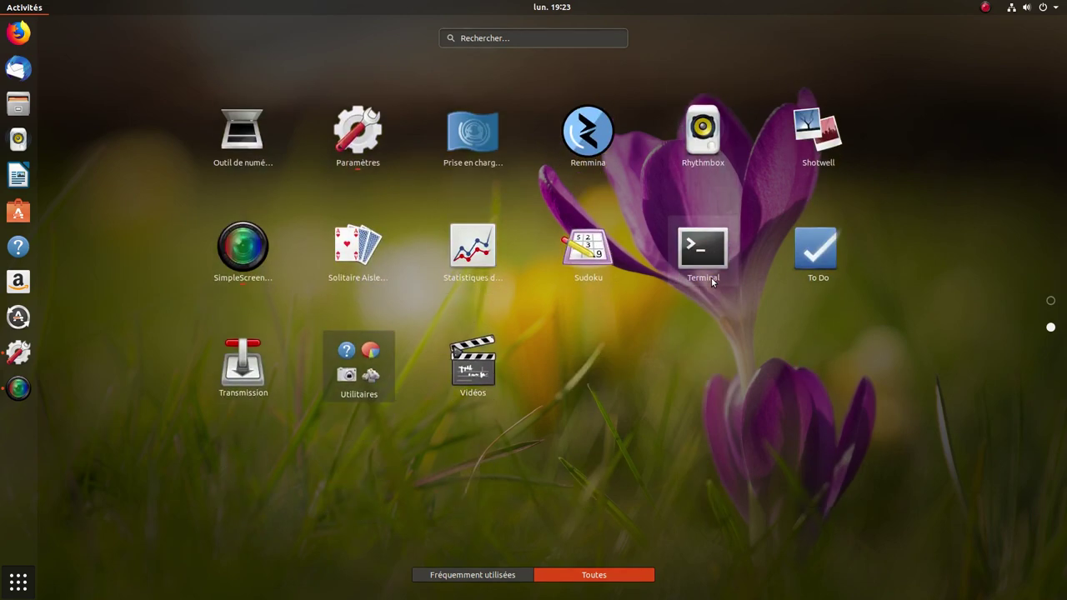
right_click(243, 133)
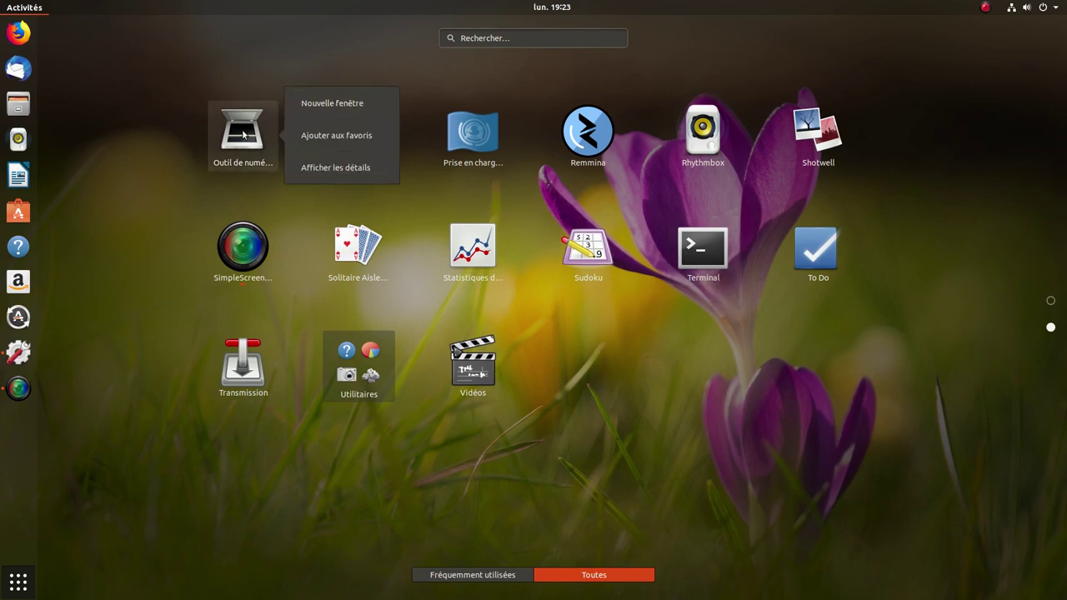
left_click(349, 137)
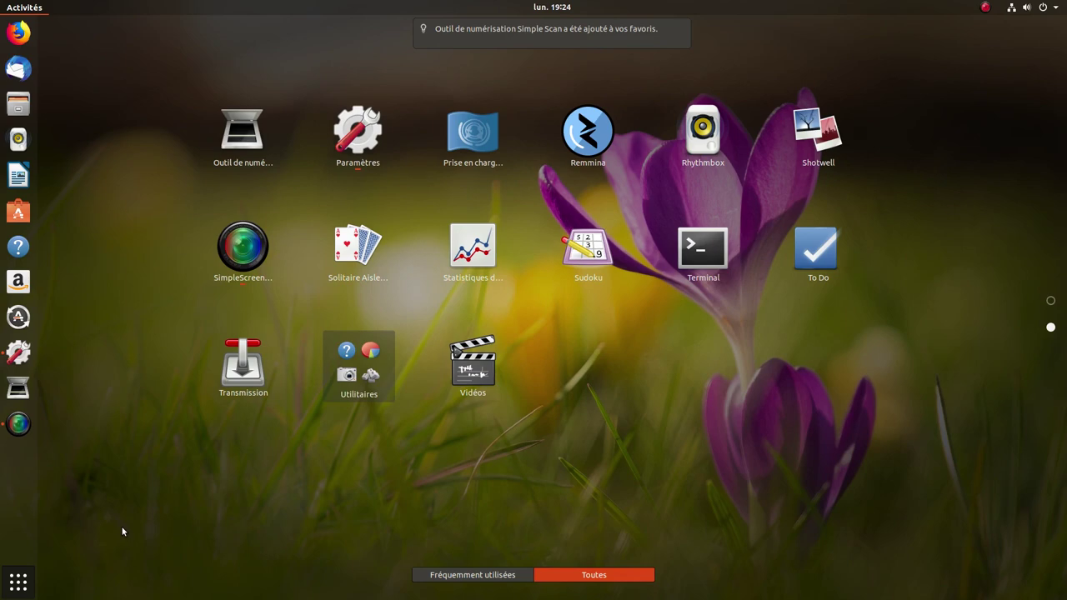
left_click(120, 485)
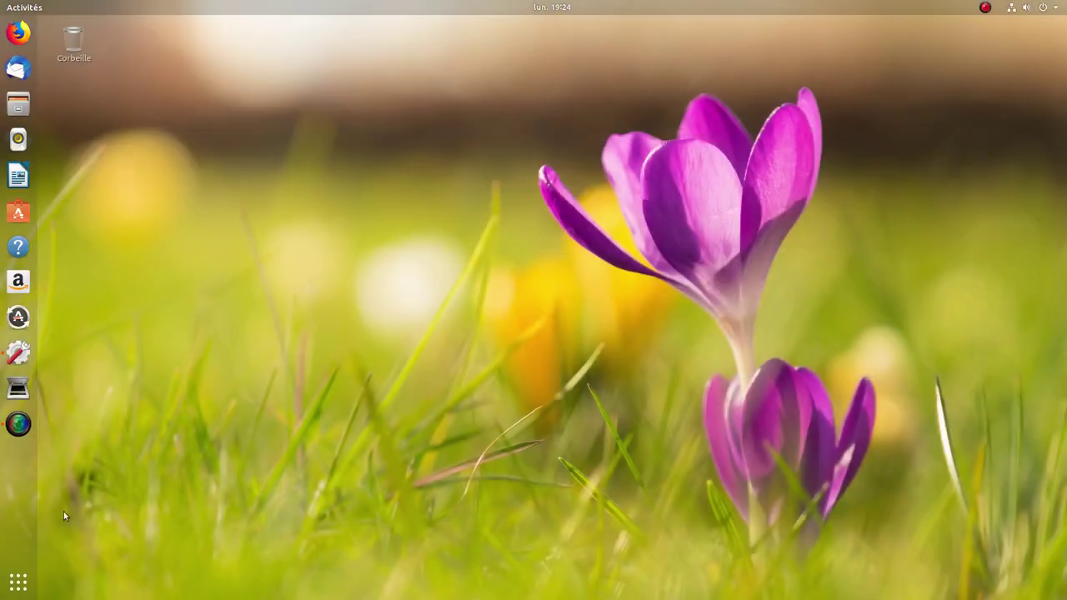
- Scan a page with Simple Scan, save it as Document numérisé.pdf in Documents, and close the tool
left_click(20, 390)
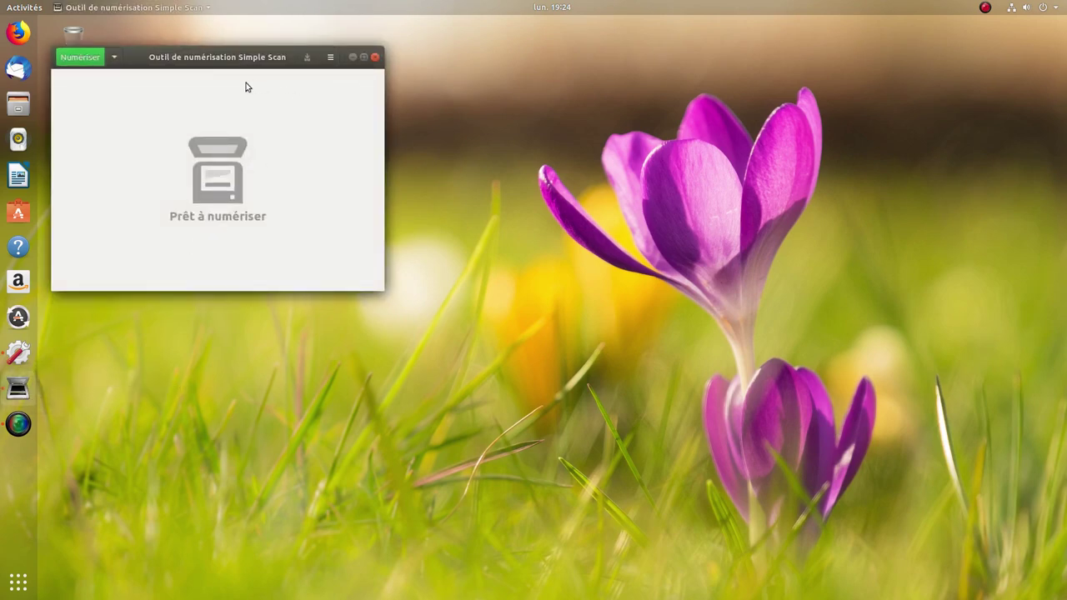
left_click(79, 60)
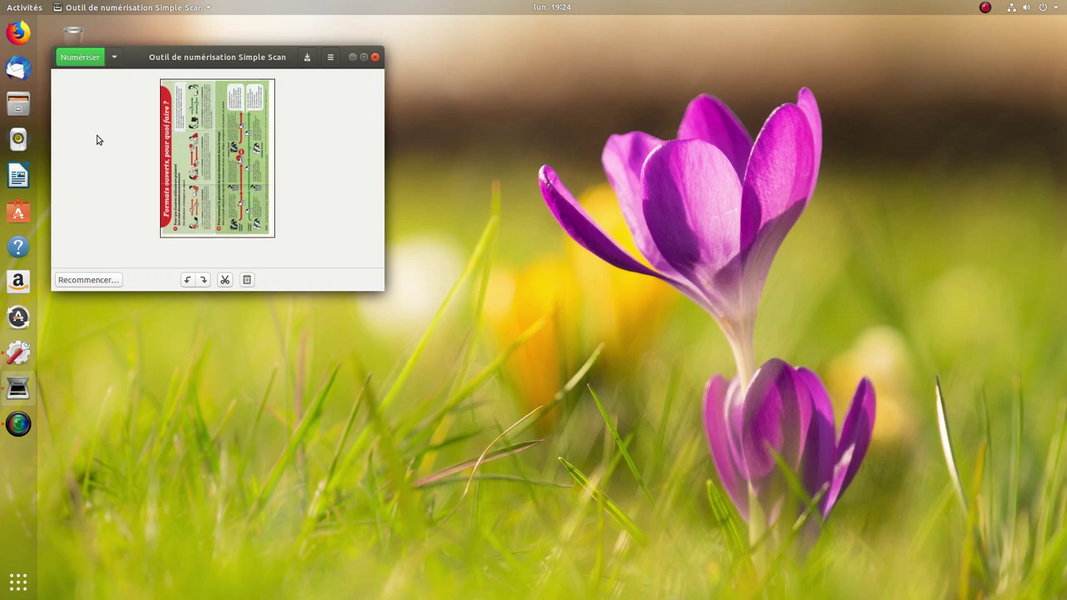
left_click(309, 56)
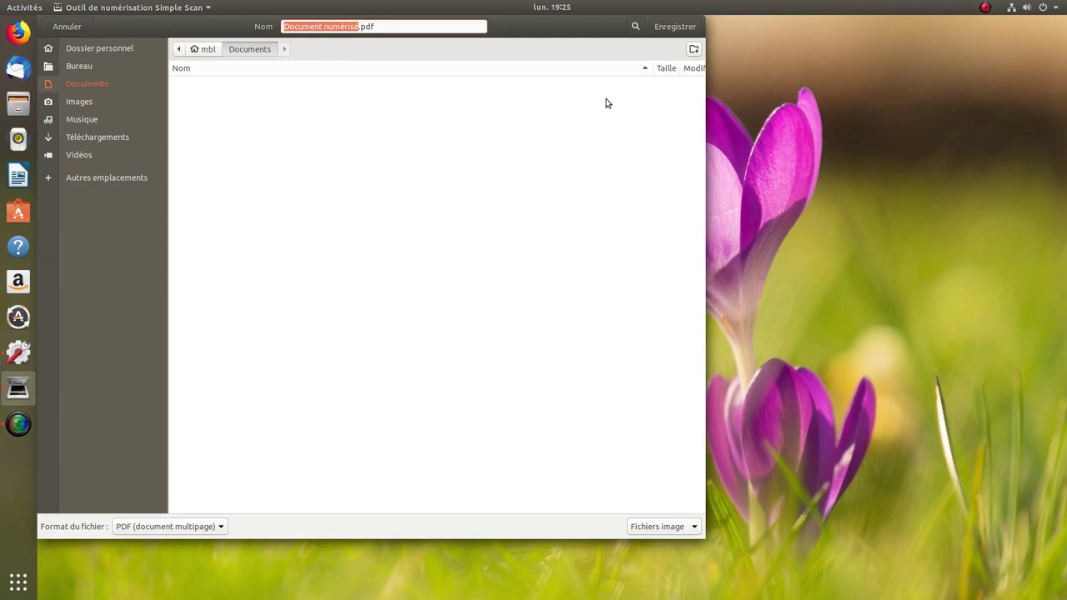
left_click(673, 27)
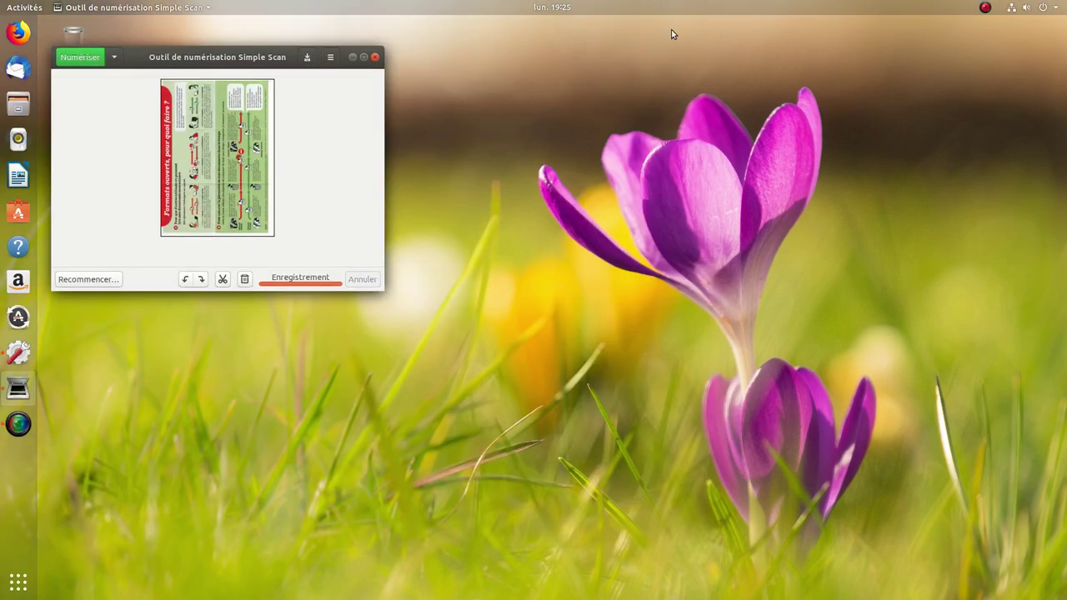
left_click(375, 57)
- Find Document numérisé.pdf in the Documents folder and open it with Visionneur de documents
left_click(20, 103)
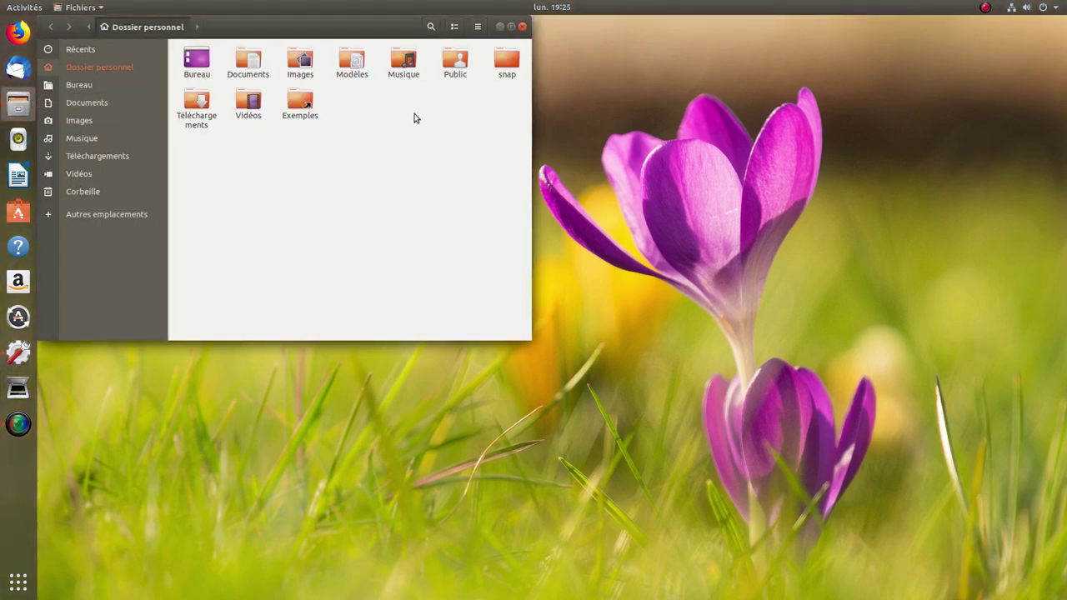
left_click(246, 71)
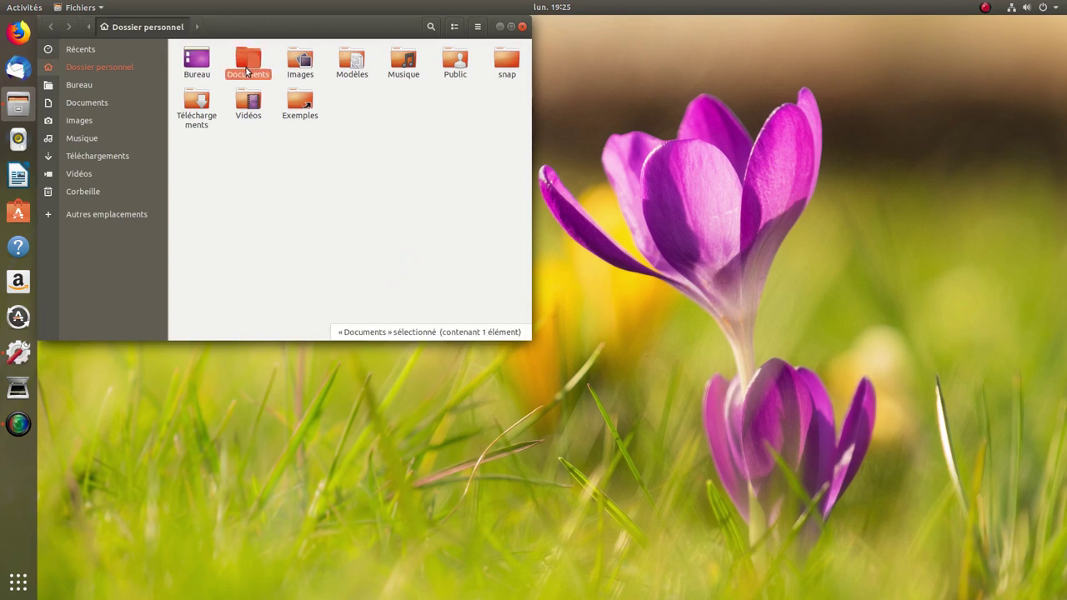
double_click(246, 67)
right_click(201, 65)
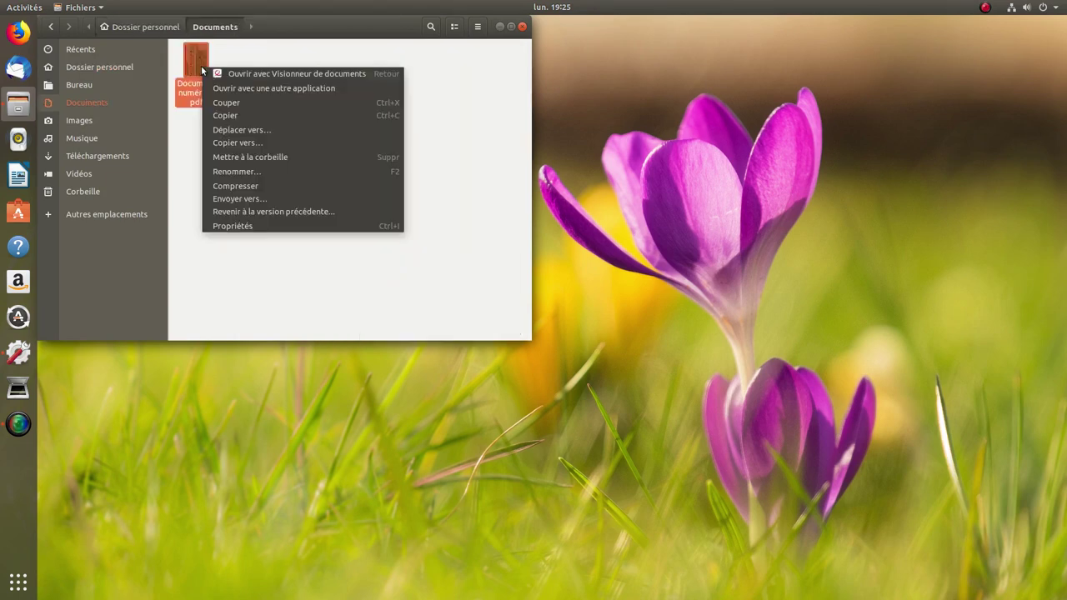
left_click(281, 75)
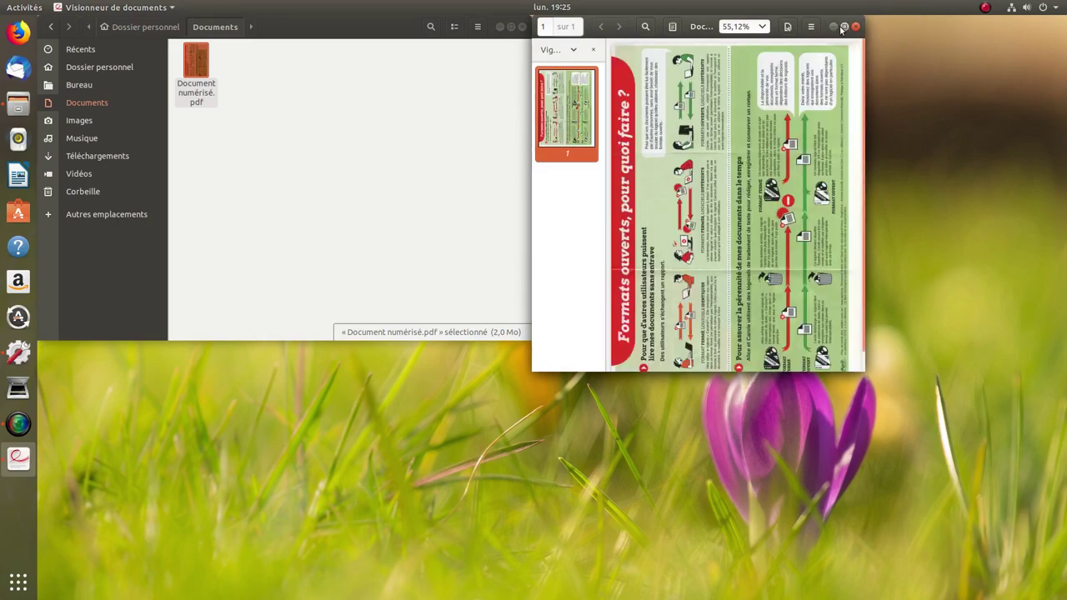
- Examine the whole scanned page in the maximized viewer, then close the viewer and the file manager
left_click(844, 27)
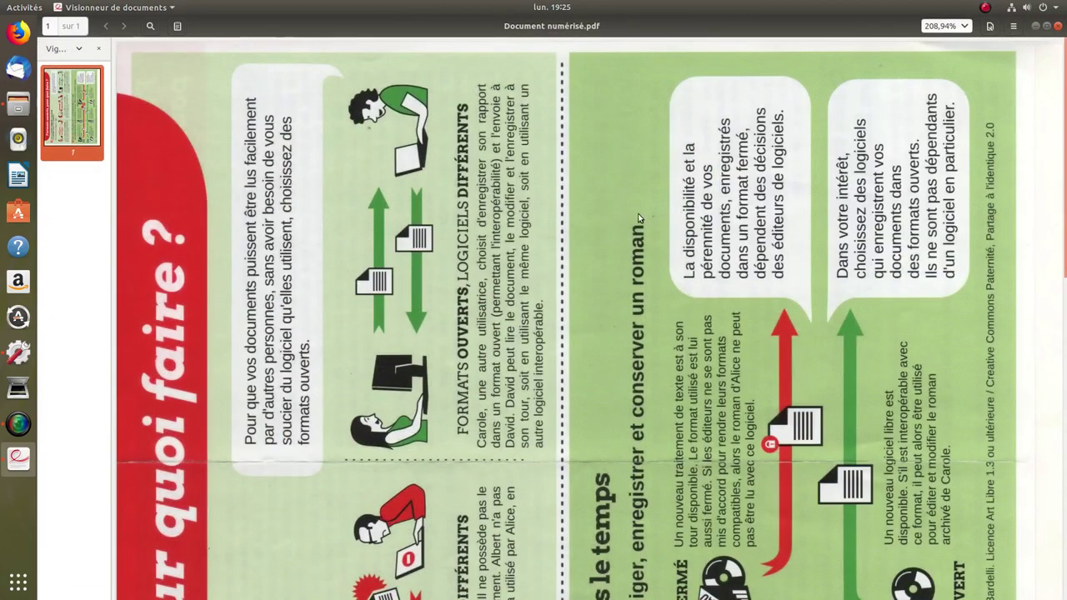
scroll(644, 206, "down", 10)
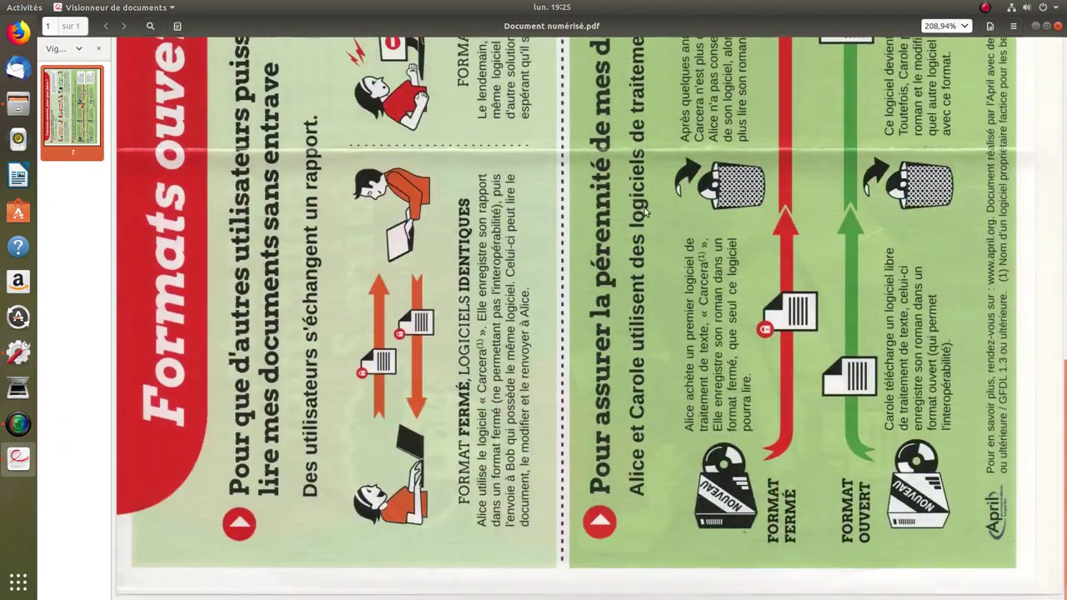
scroll(645, 208, "up", 10)
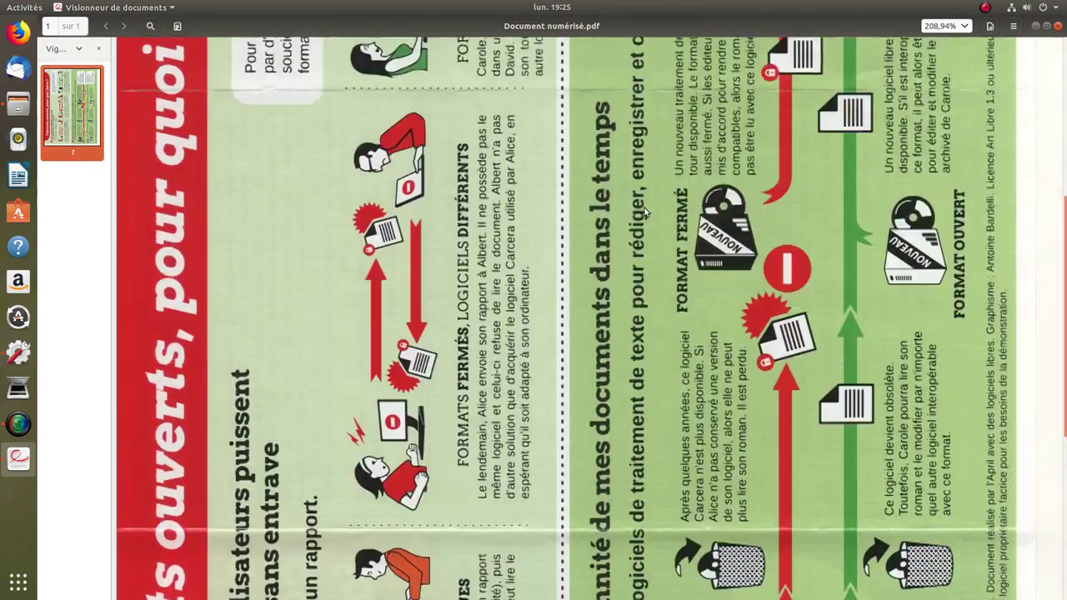
scroll(643, 211, "up", 2)
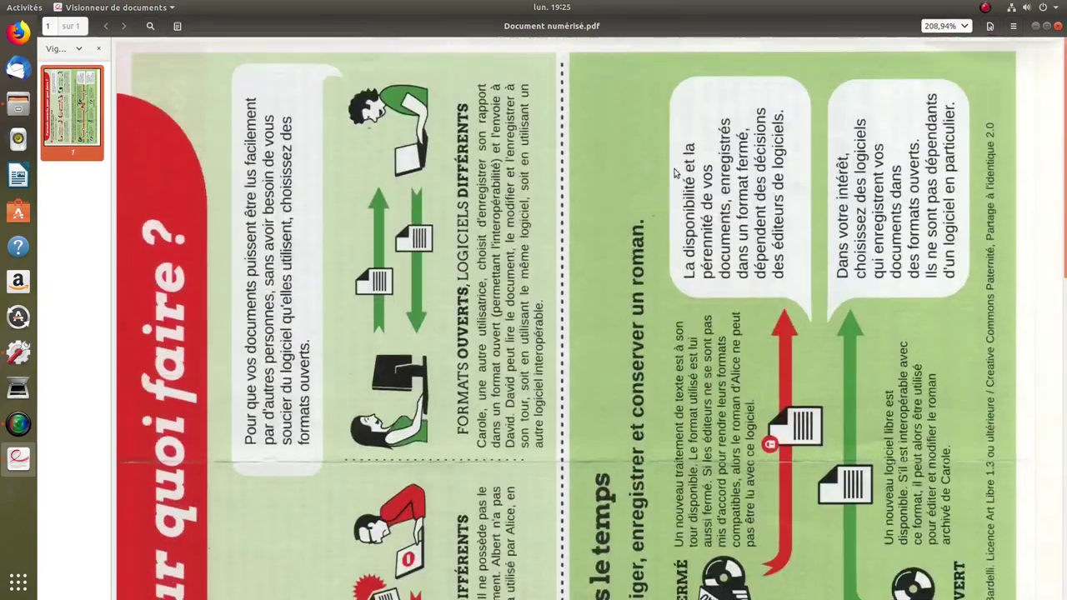
left_click(1058, 27)
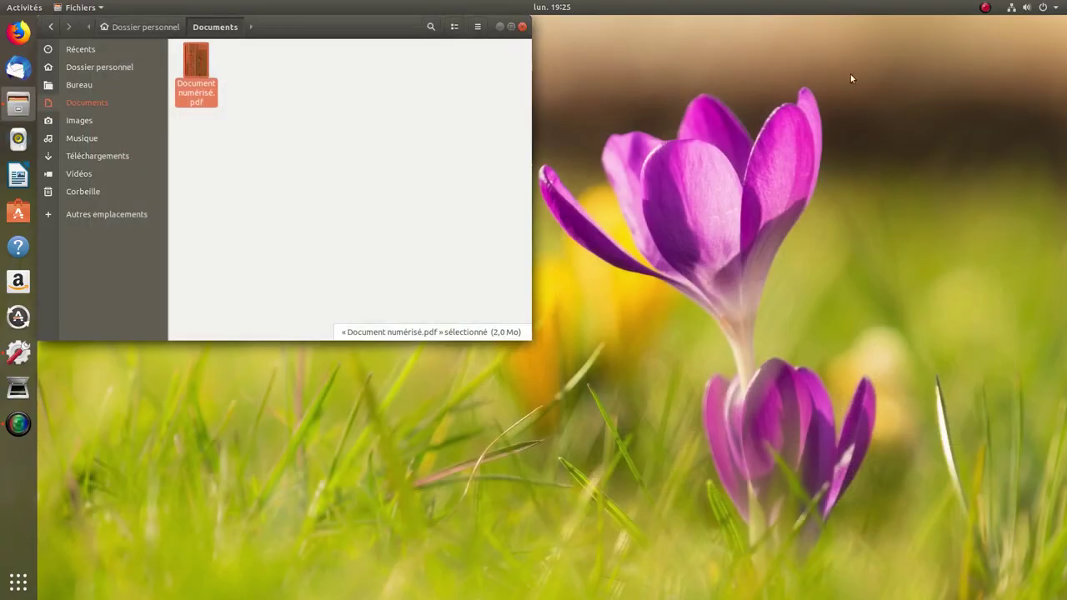
left_click(522, 27)
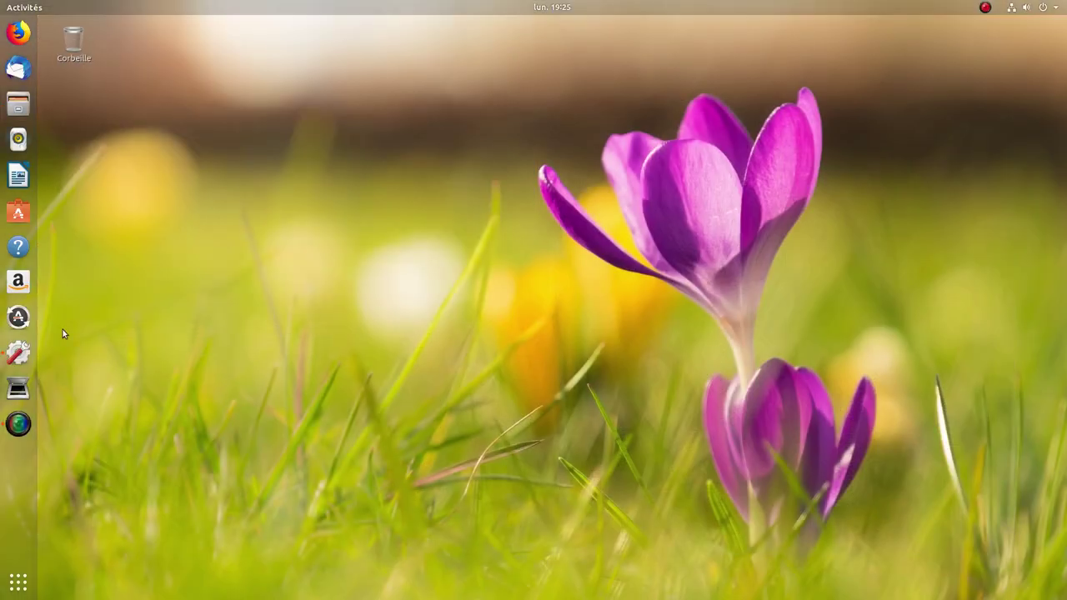
- Check the list of installed printers in the Périphériques settings and close the settings
left_click(17, 353)
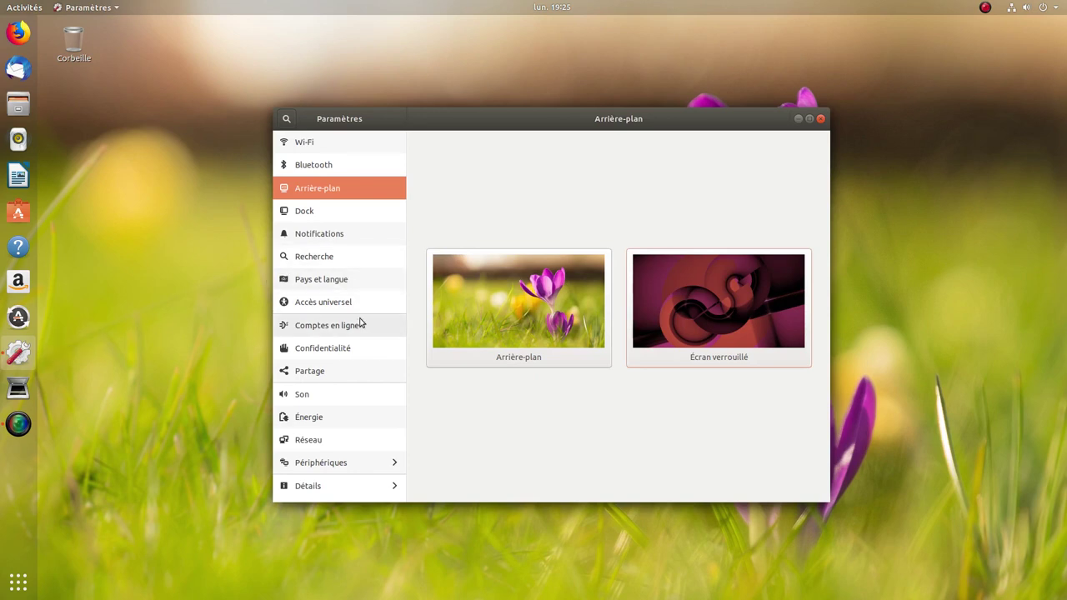
left_click(341, 463)
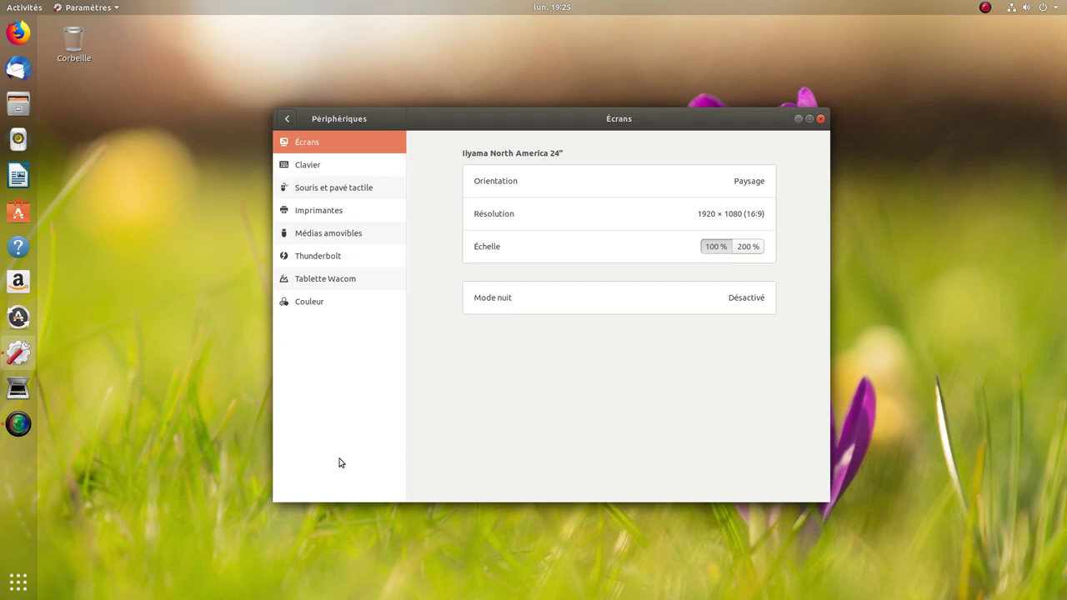
left_click(315, 211)
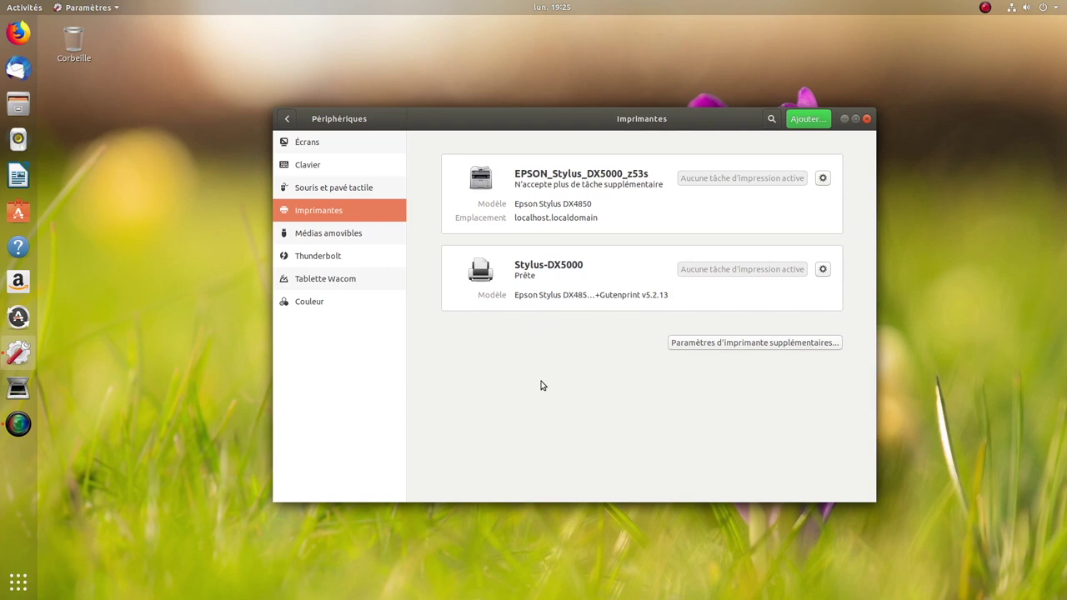
left_click(867, 119)
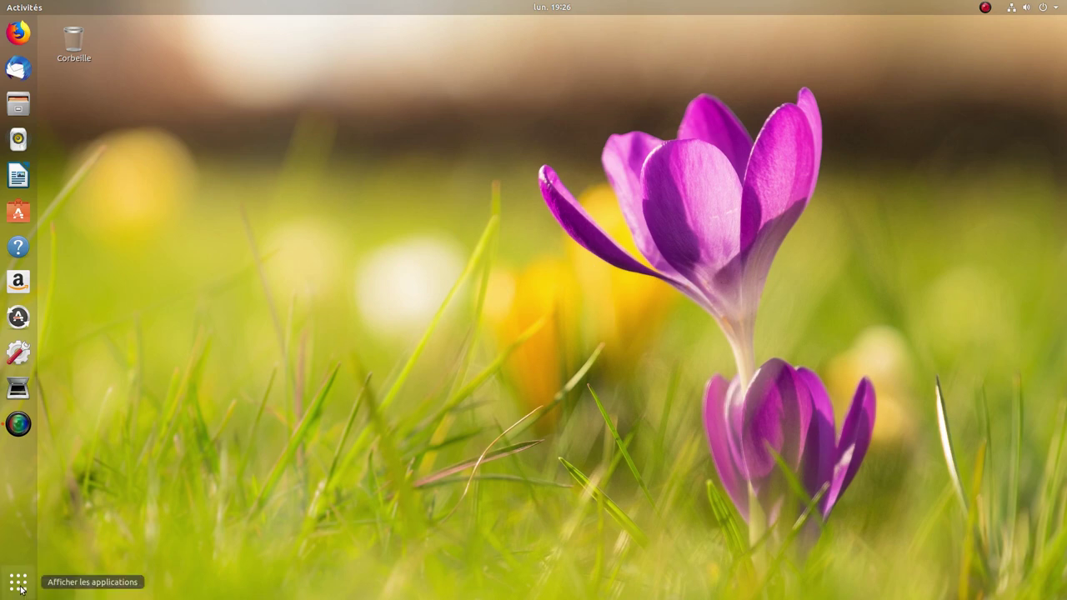
- Open Logiciels Ubuntu and view the Codecs and Extensions Shell listings in its Extensions category
left_click(20, 213)
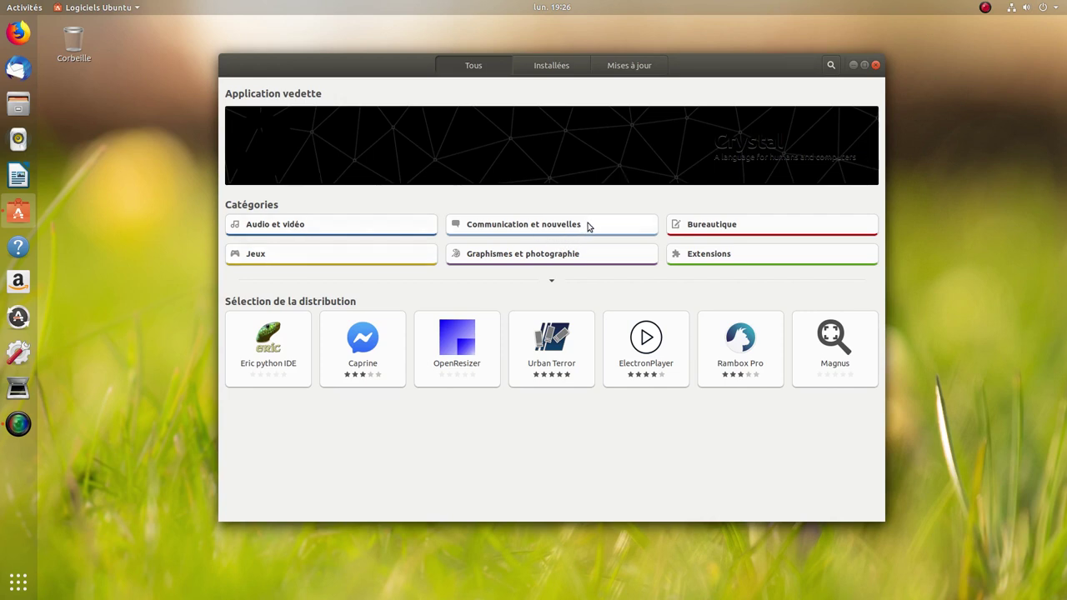
left_click(707, 260)
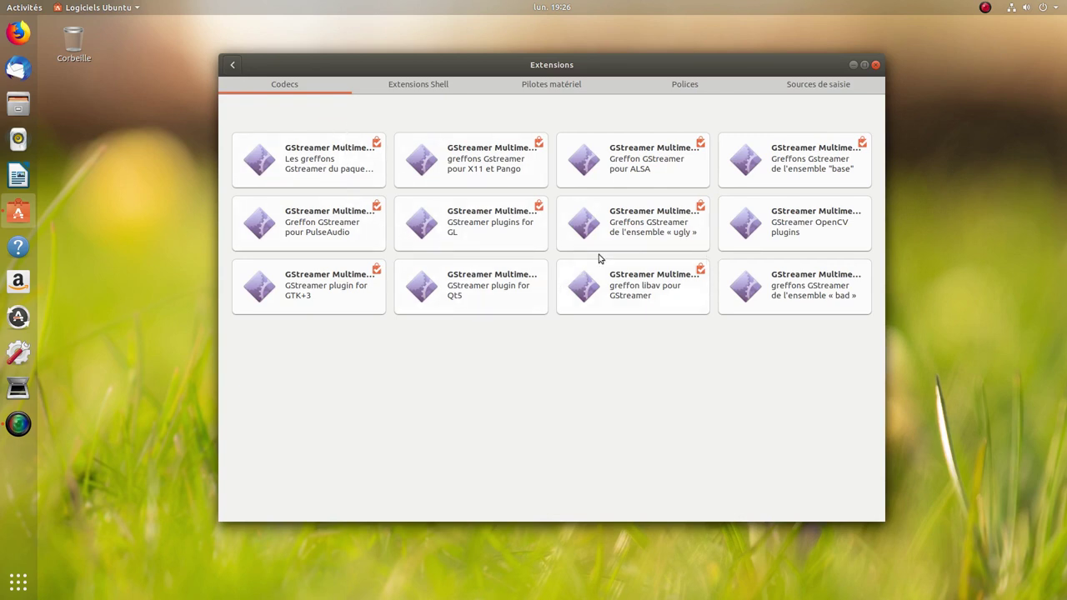
left_click(434, 85)
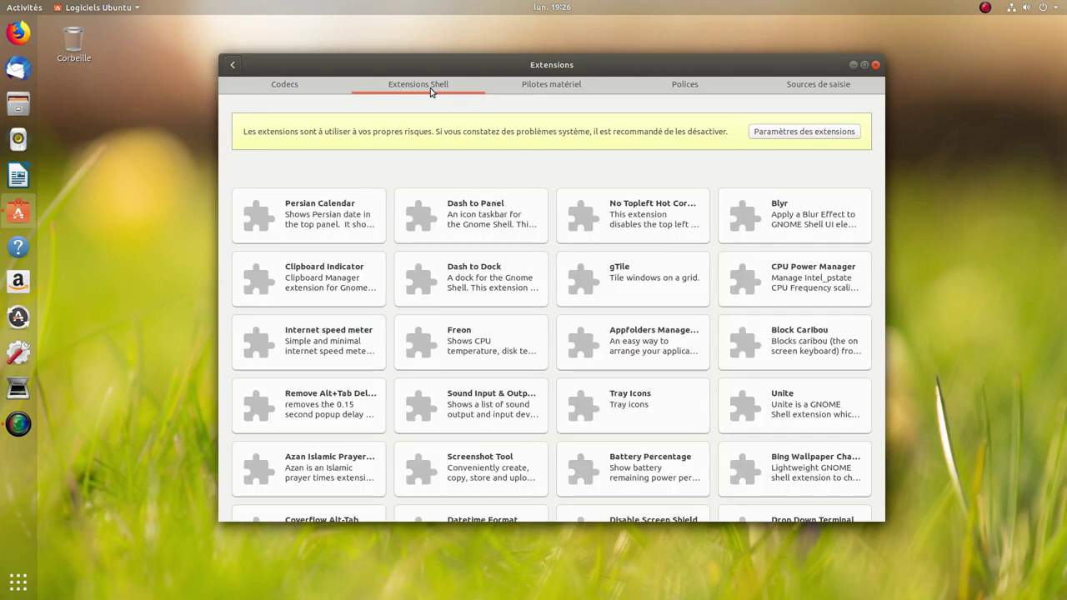
- View the detail pages of the Dash to Panel, Dash to Dock and Freon extensions, and browse the rest of the Shell extensions
left_click(477, 218)
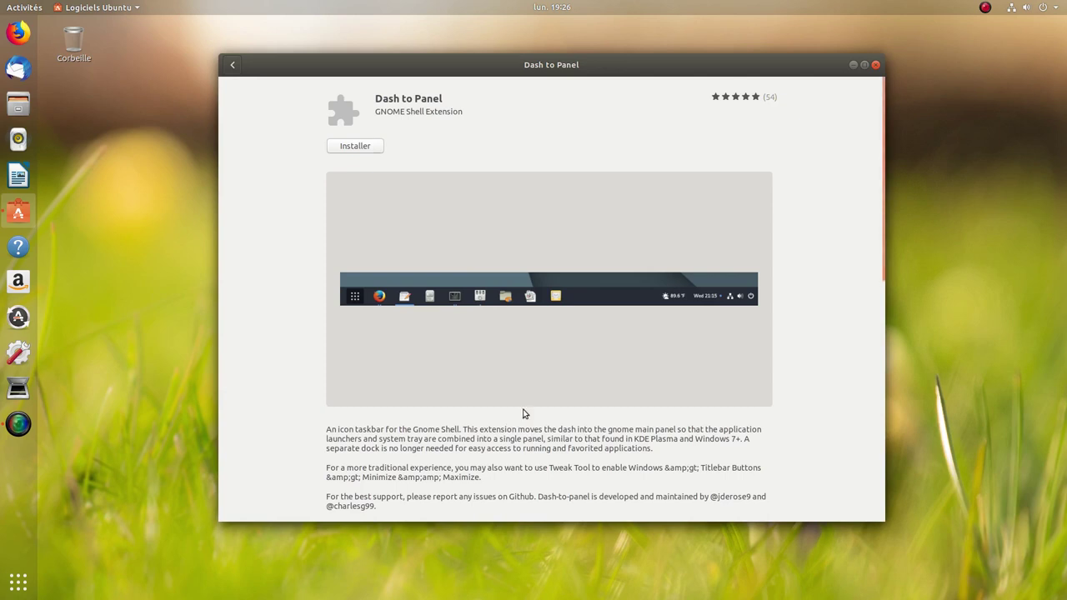
left_click(233, 64)
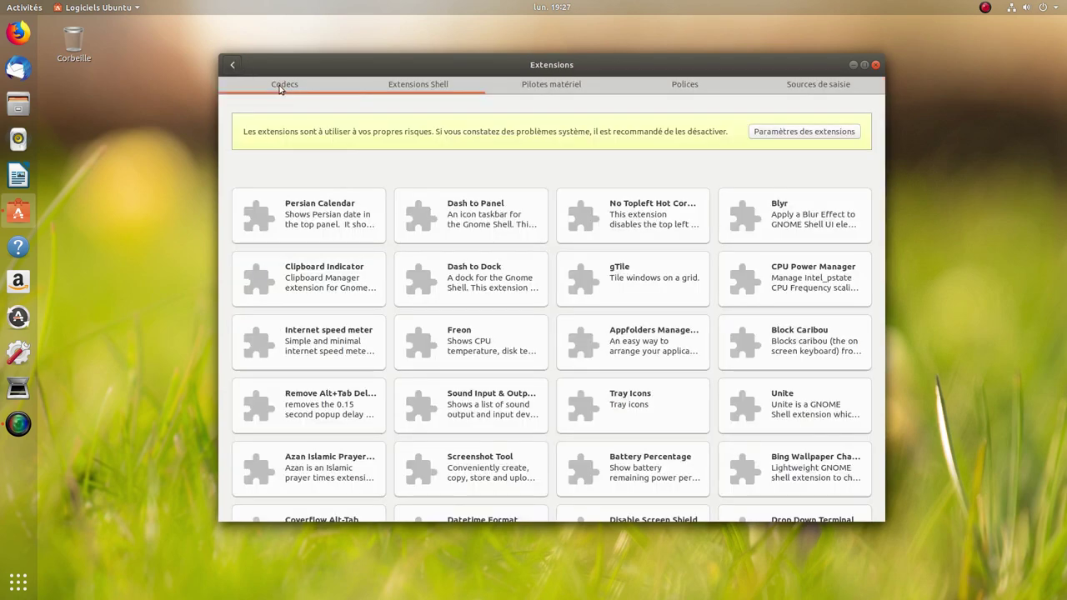
left_click(499, 276)
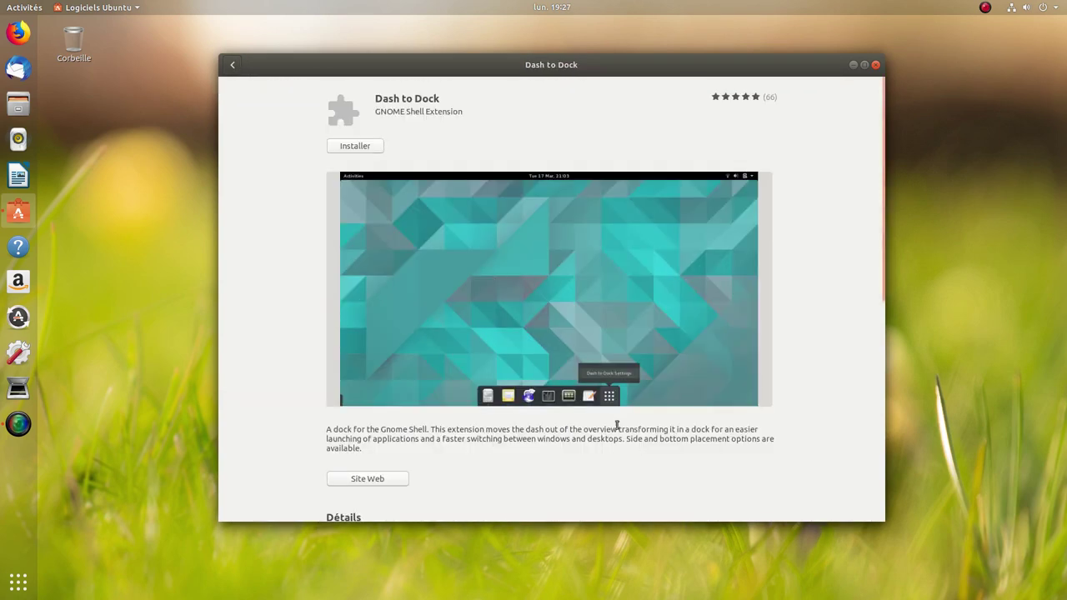
left_click(233, 65)
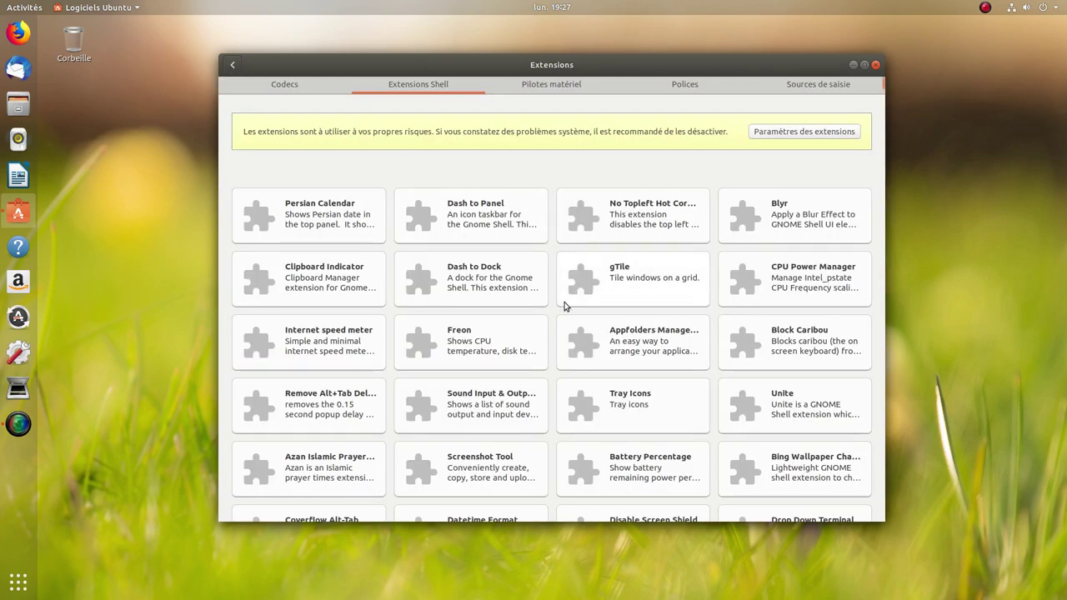
left_click(470, 345)
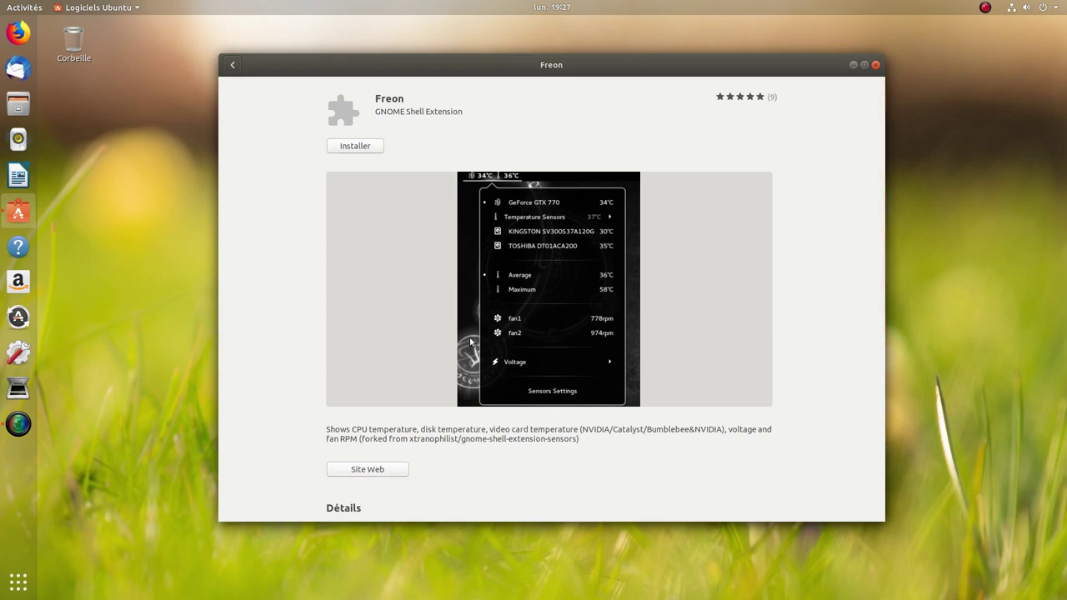
left_click(233, 65)
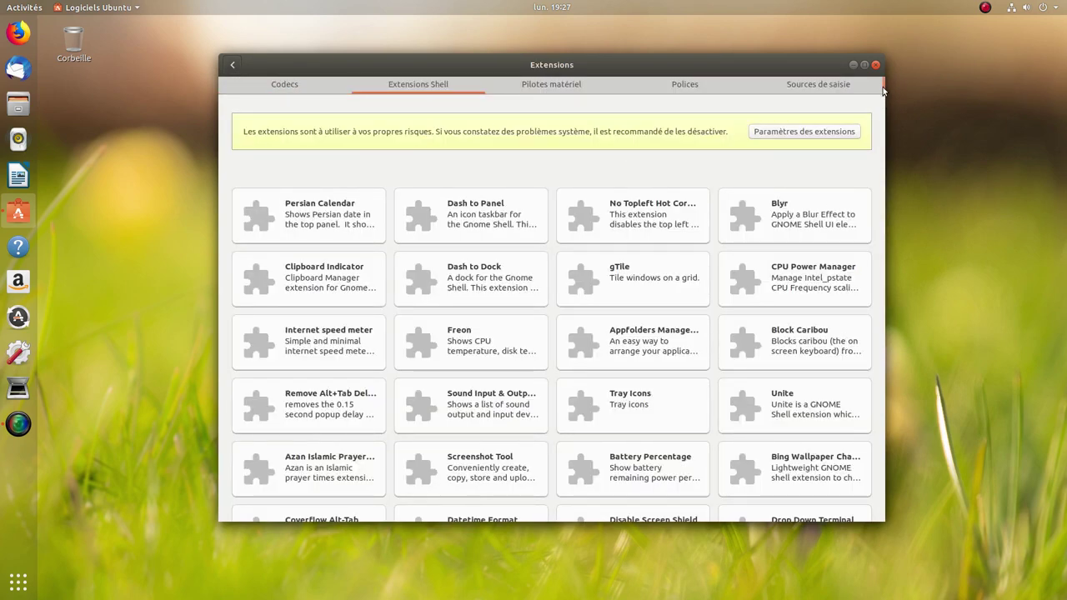
left_click_drag(883, 92, 866, 453)
scroll(866, 452, "down", 15)
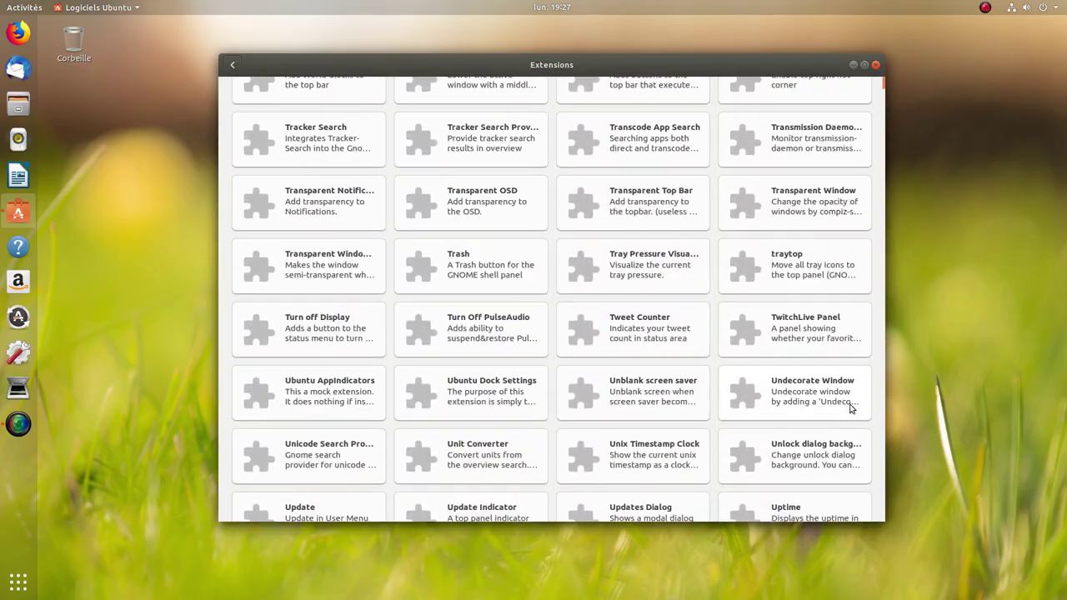
- Browse the Extensions Shell listing through its last entries, then return to the first ones
scroll(809, 364, "down", 10)
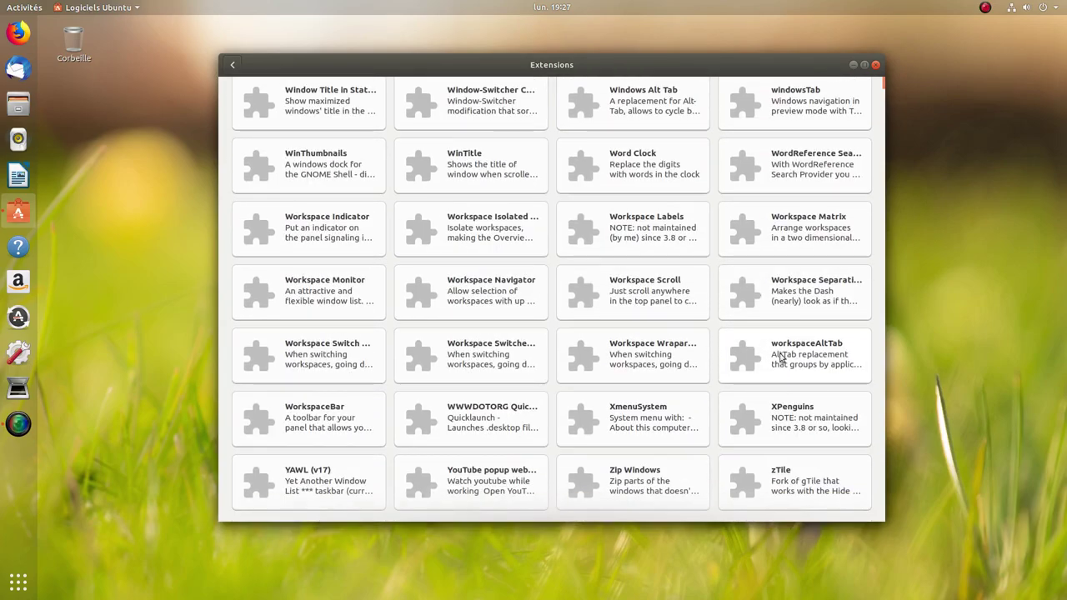
scroll(740, 282, "up", 15)
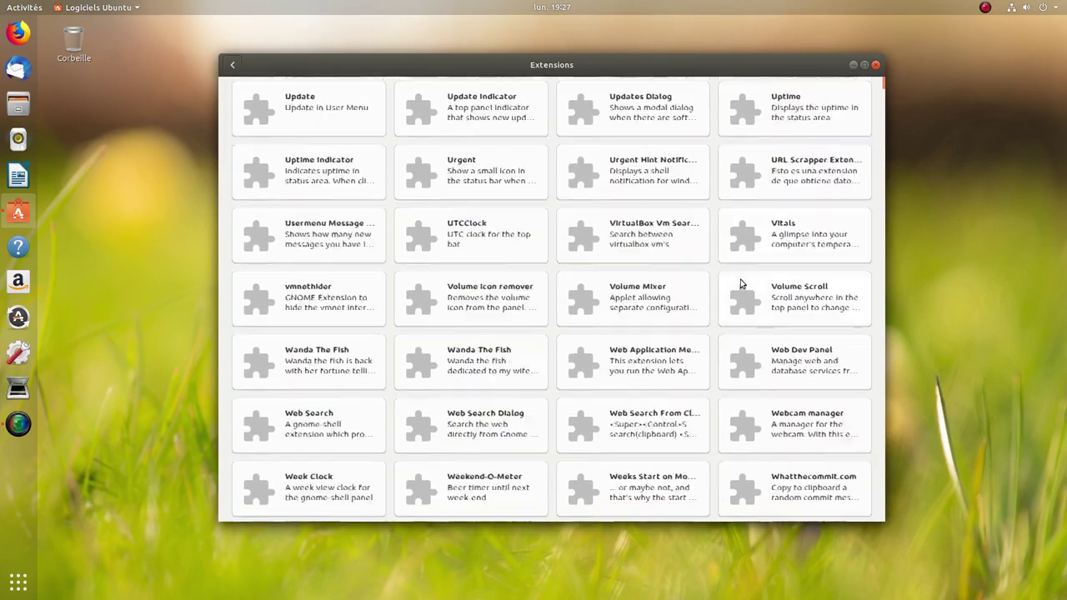
scroll(740, 284, "up", 15)
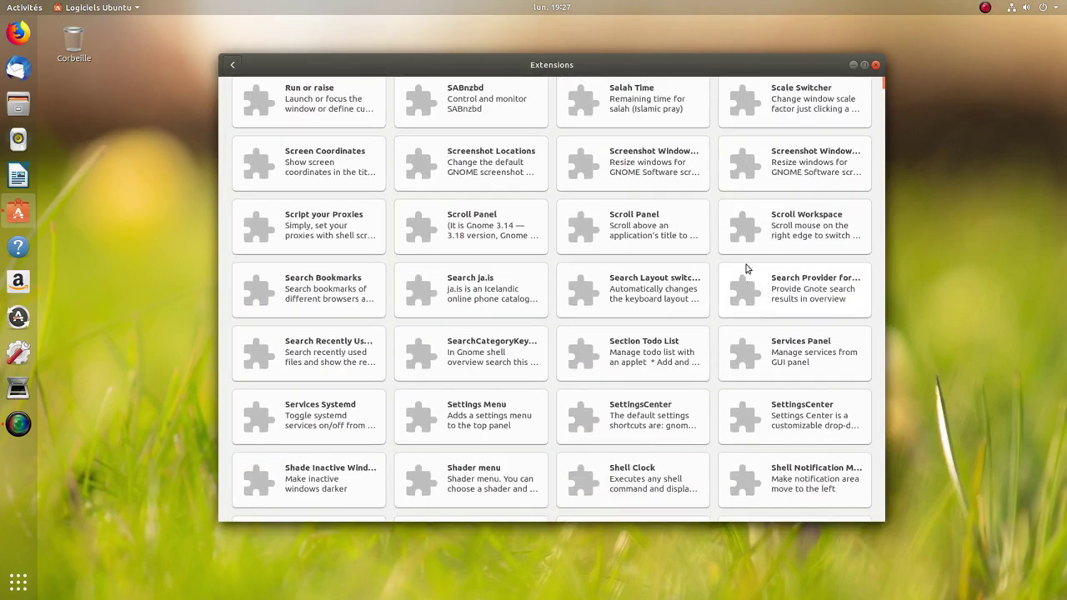
scroll(737, 298, "up", 15)
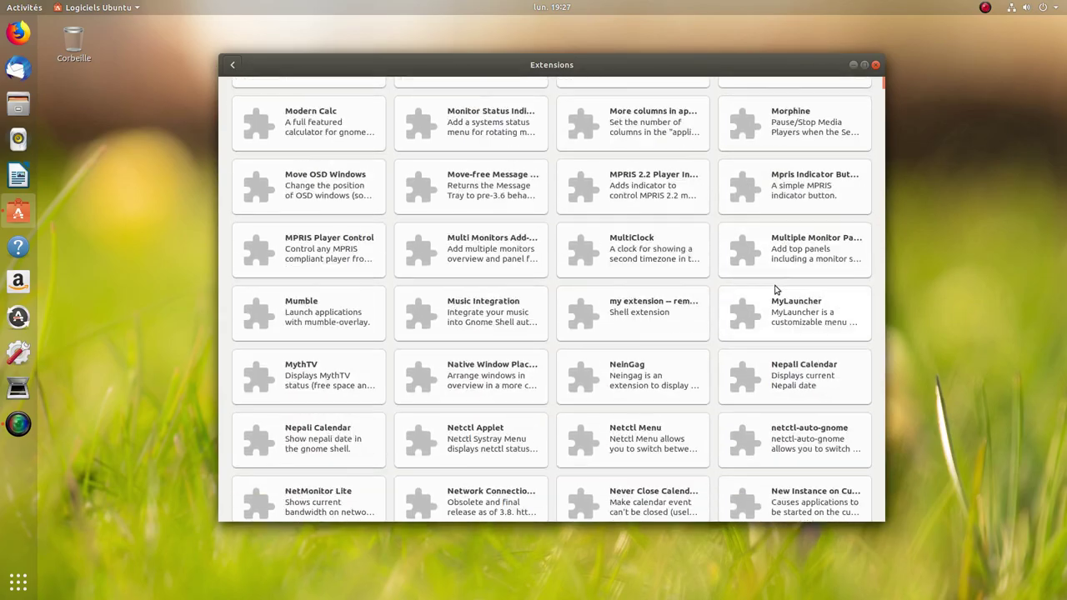
scroll(790, 292, "up", 15)
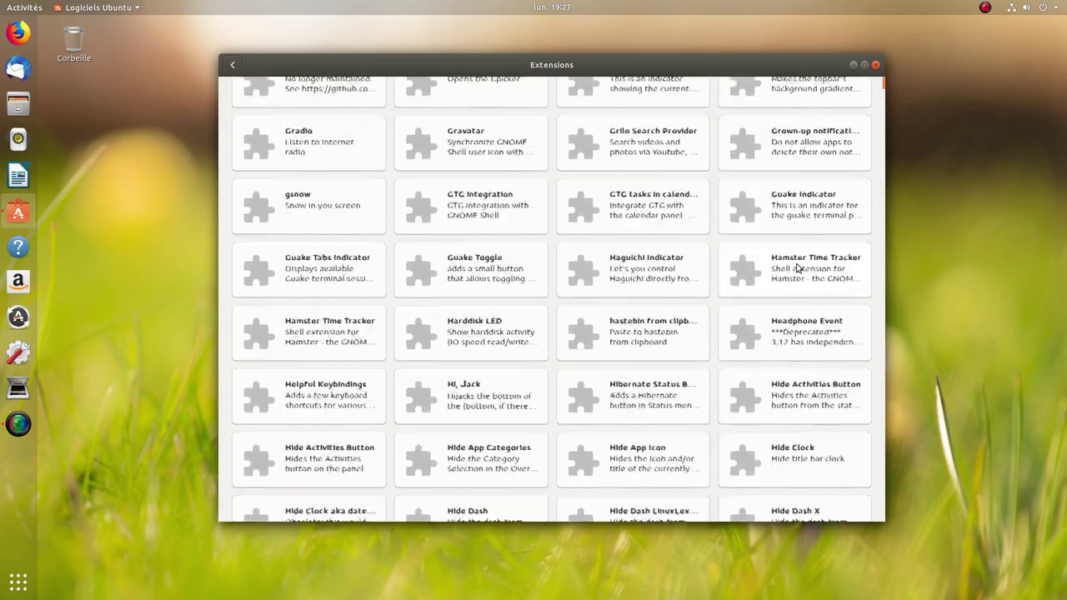
scroll(784, 269, "up", 15)
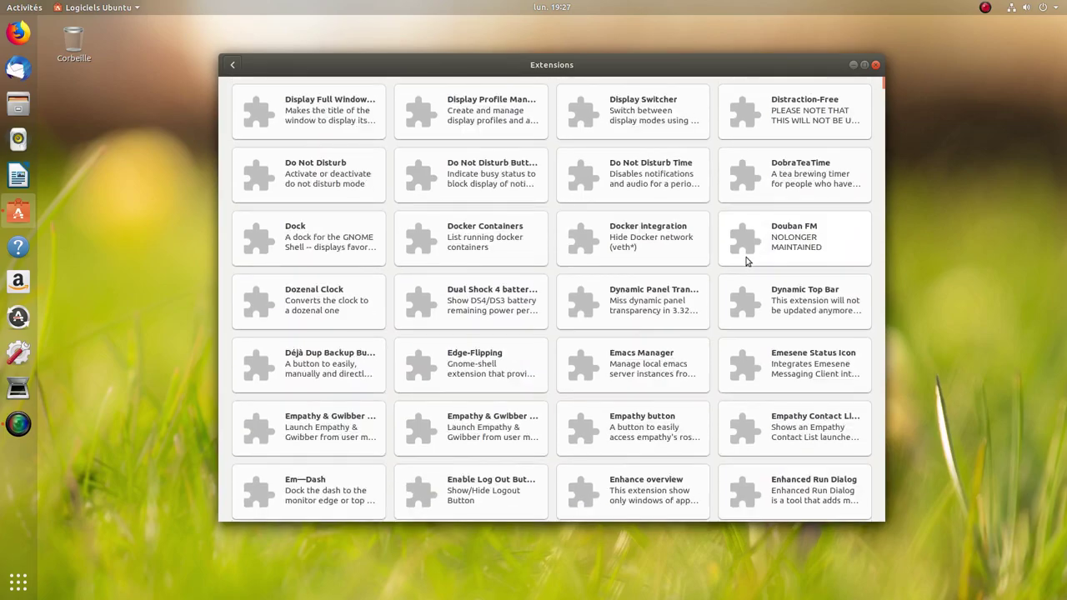
scroll(657, 232, "up", 10)
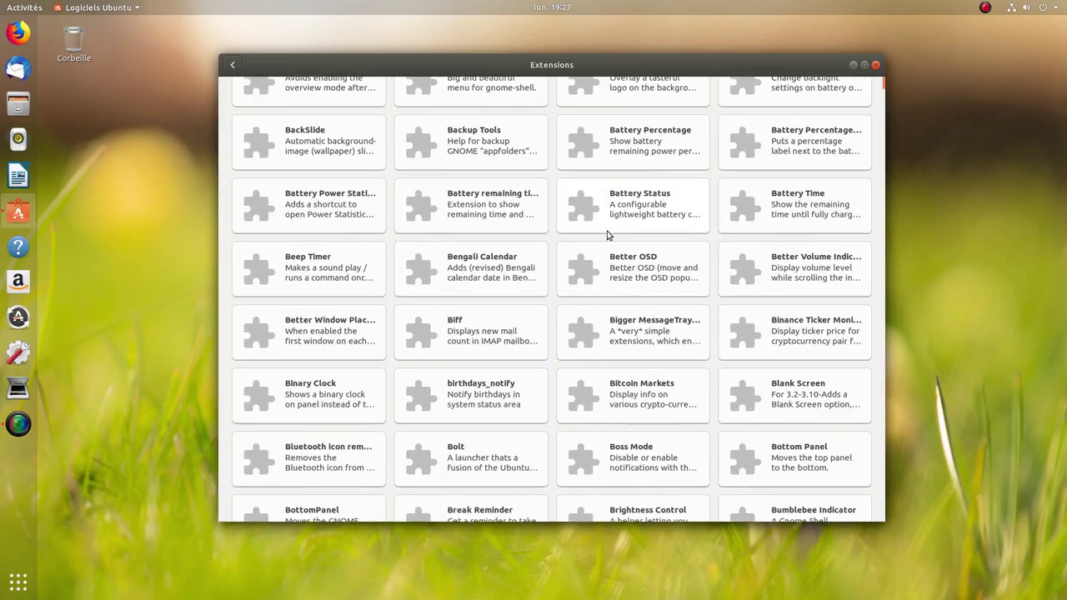
scroll(616, 252, "up", 8)
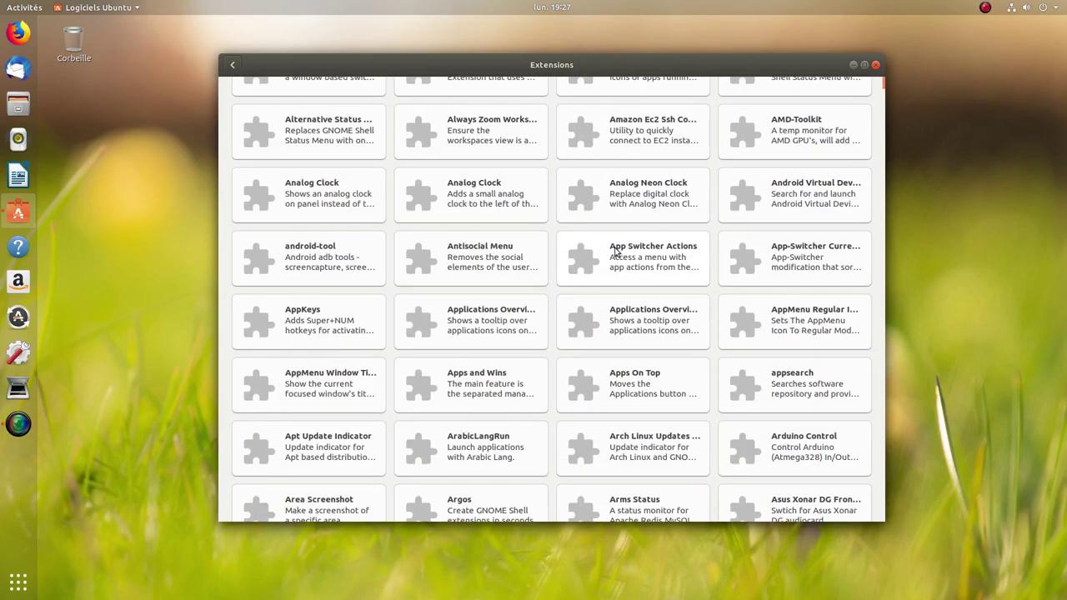
scroll(615, 252, "up", 2)
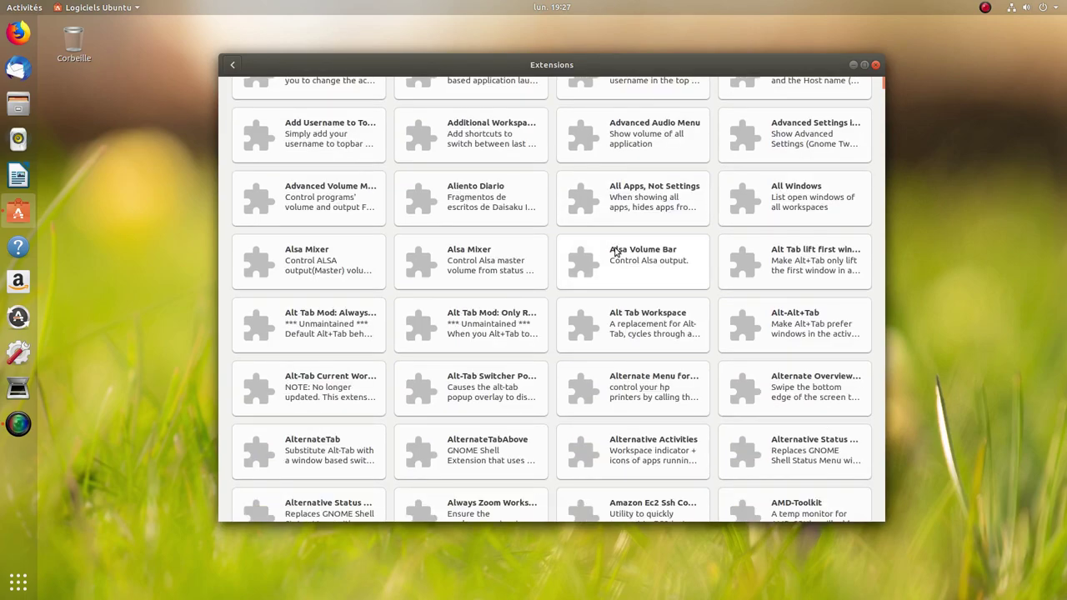
scroll(615, 252, "up", 12)
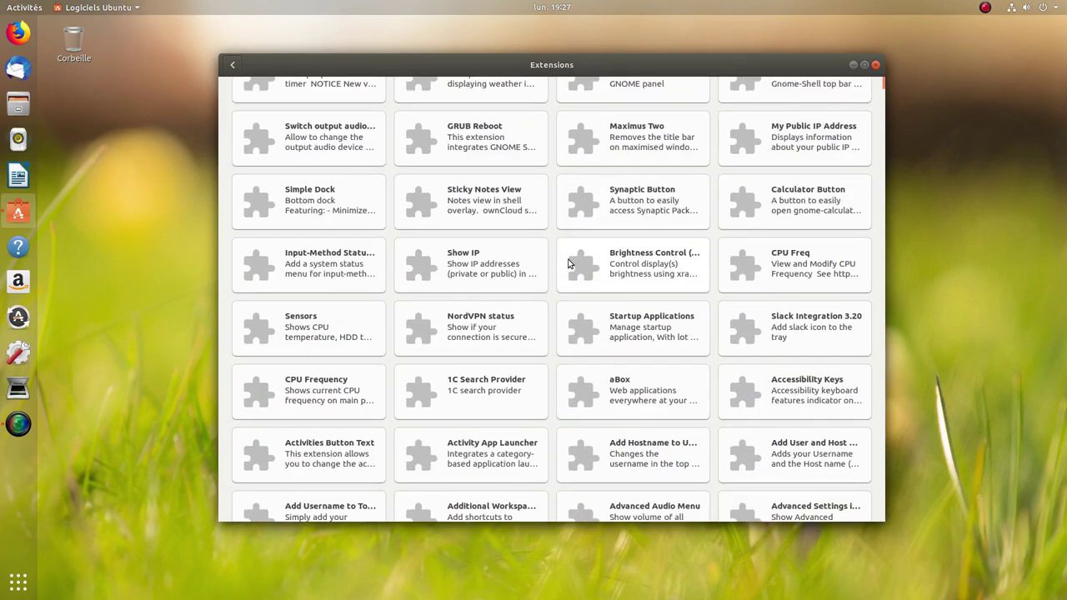
scroll(569, 264, "up", 20)
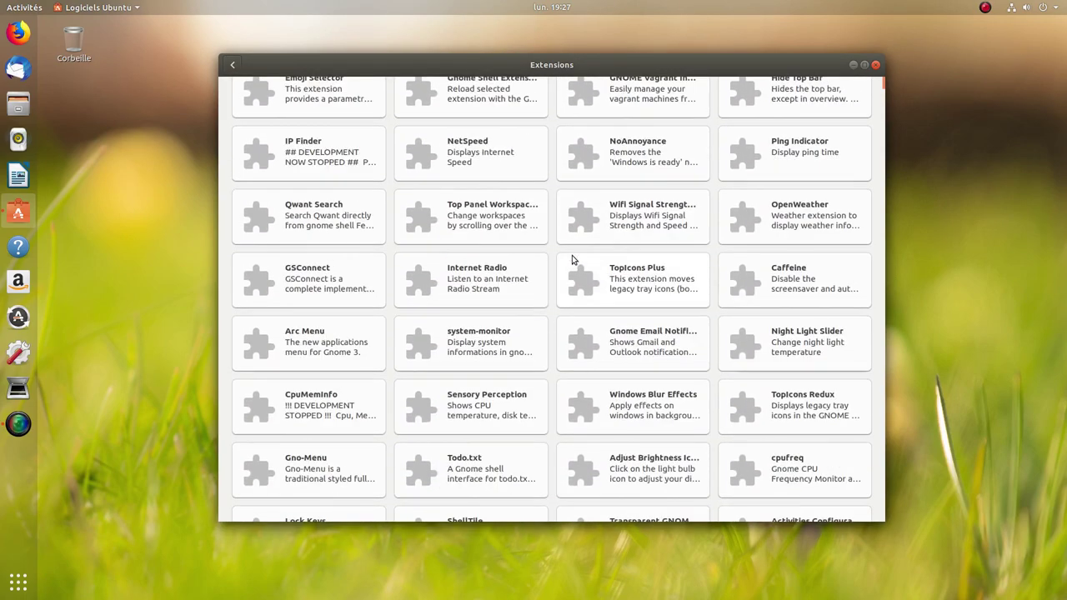
scroll(572, 259, "up", 10)
- Review the details and ratings of the Freon extension, then install it from extensions.gnome.org
left_click(452, 346)
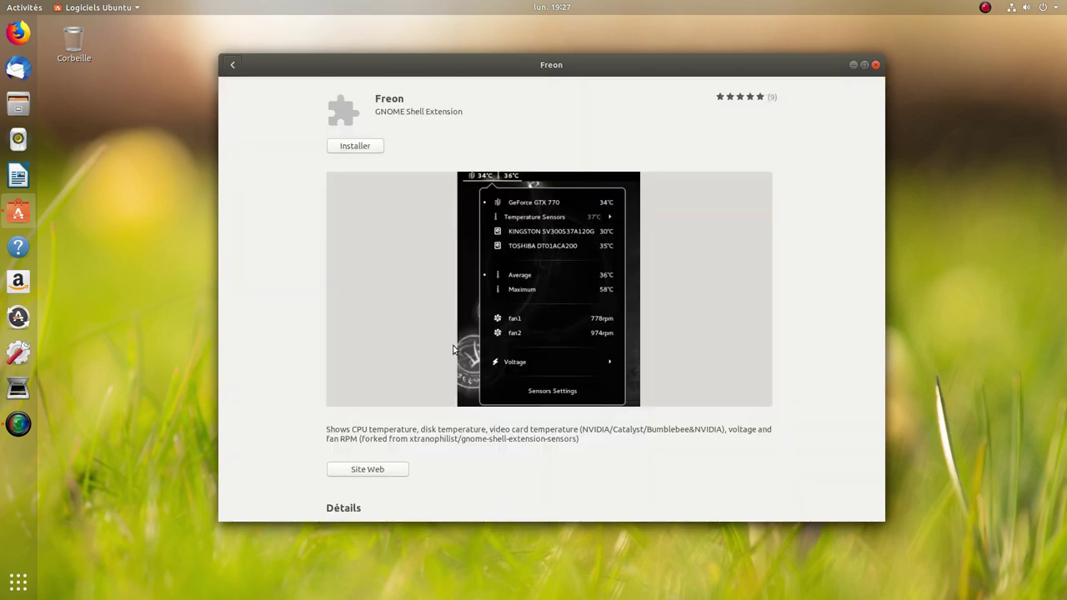
scroll(325, 277, "down", 5)
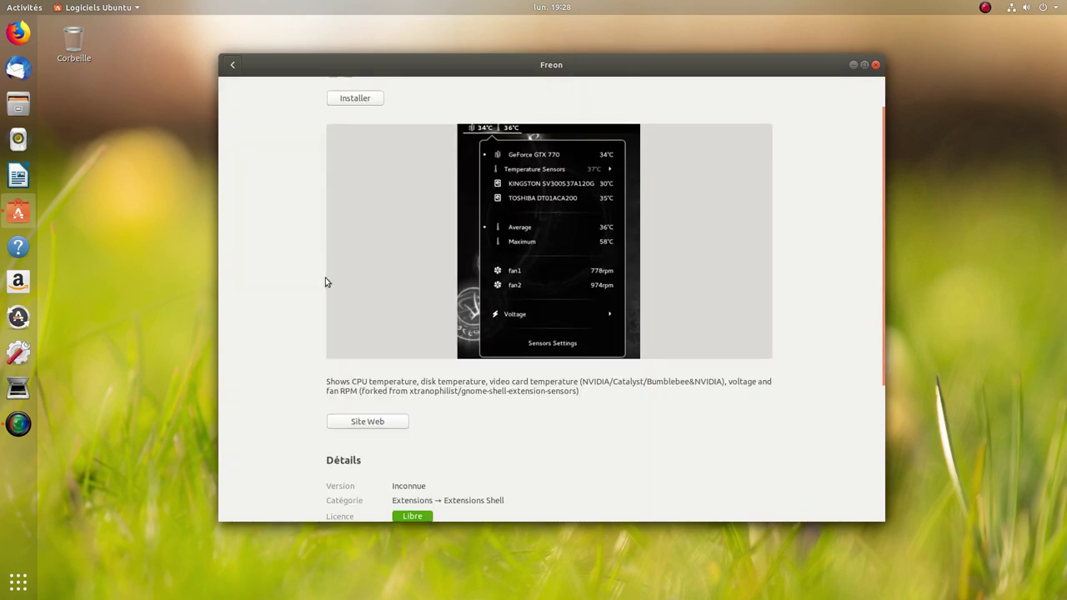
scroll(324, 284, "up", 2)
scroll(324, 284, "down", 2)
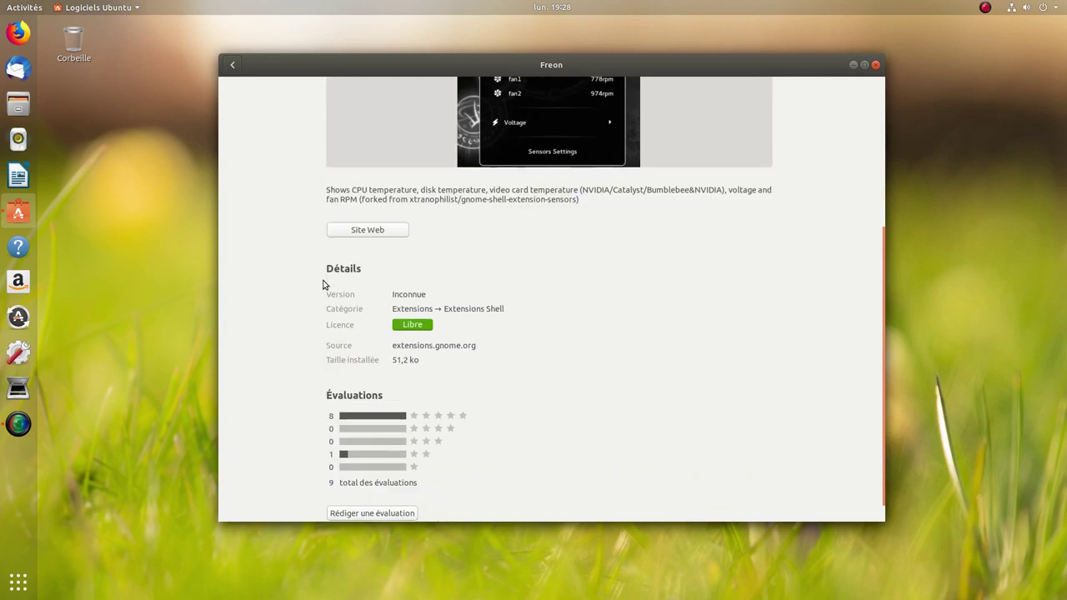
scroll(323, 284, "up", 5)
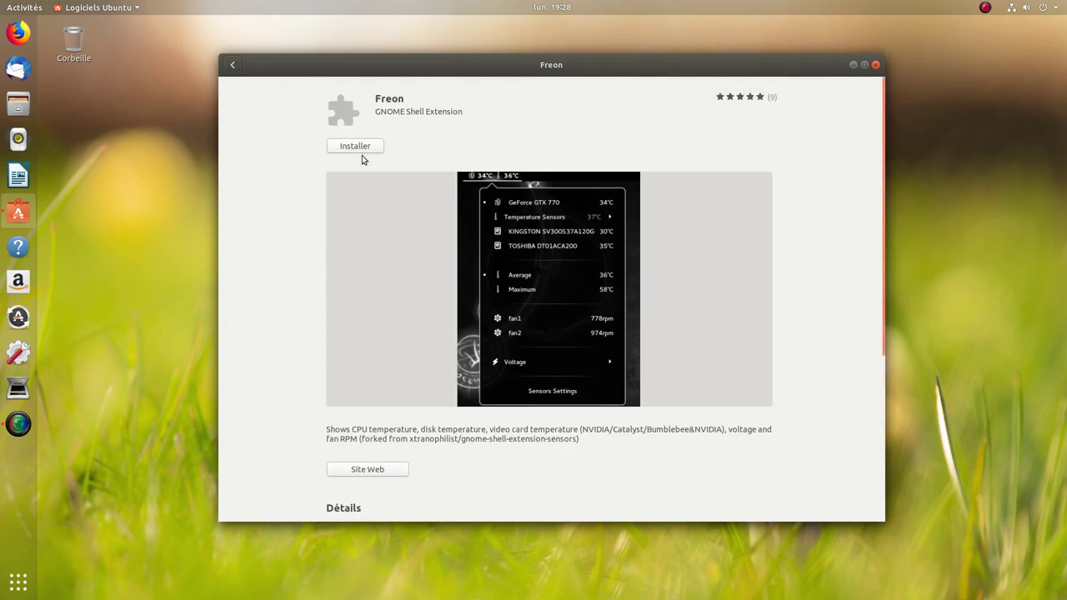
left_click(355, 147)
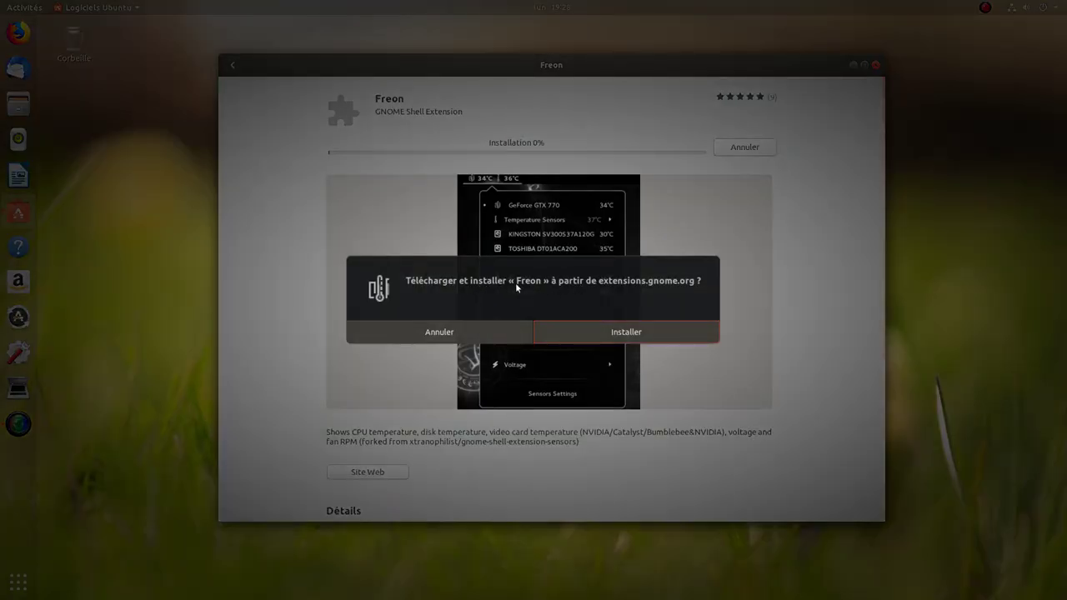
left_click(631, 333)
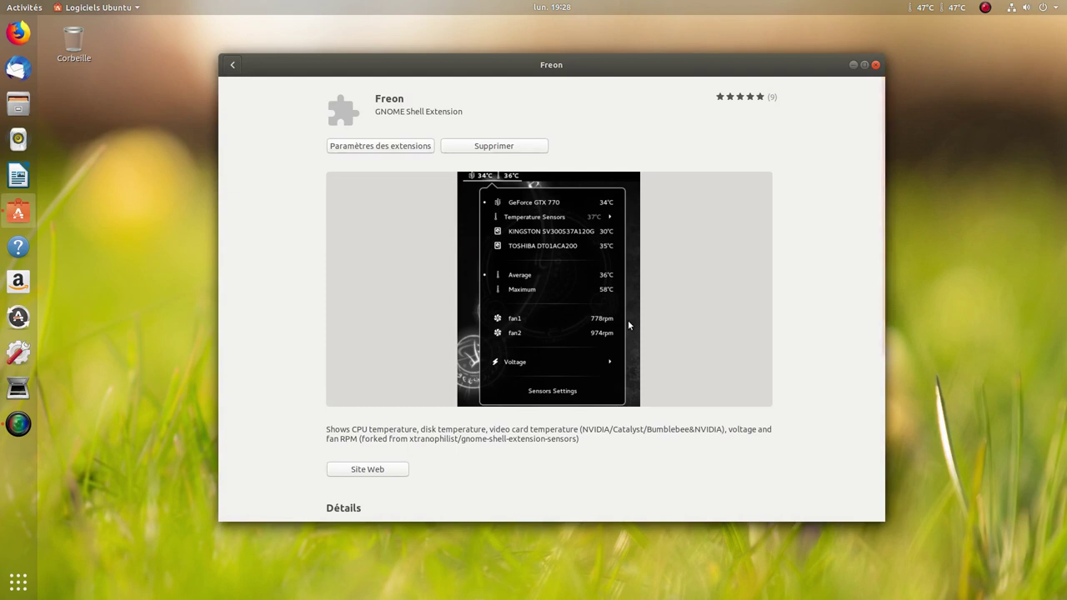
- Check Freon's temperature readings in the top bar and open its sensor settings
left_click(926, 10)
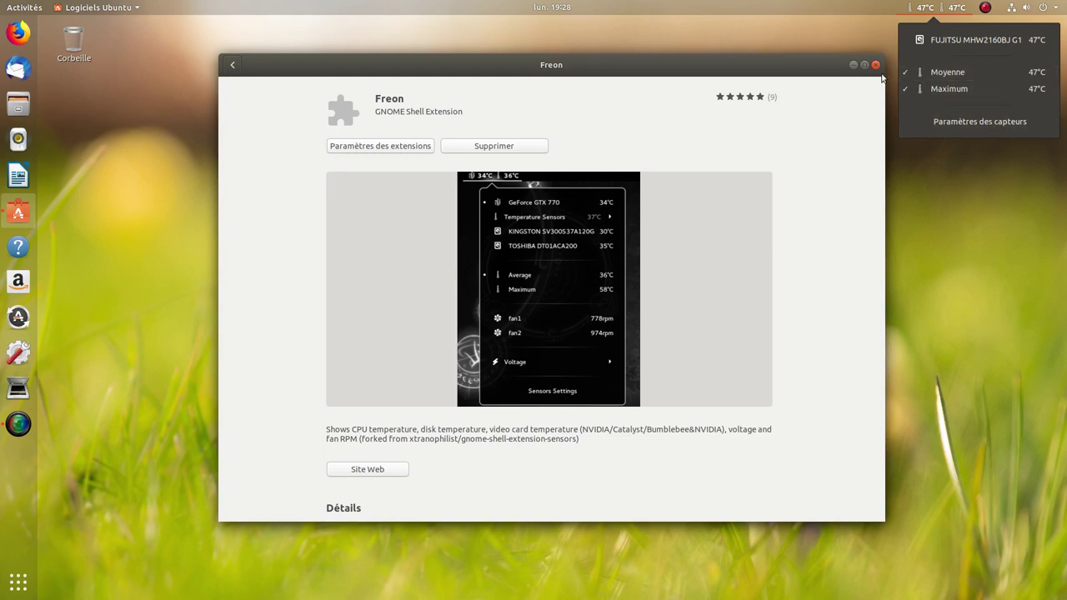
left_click(852, 68)
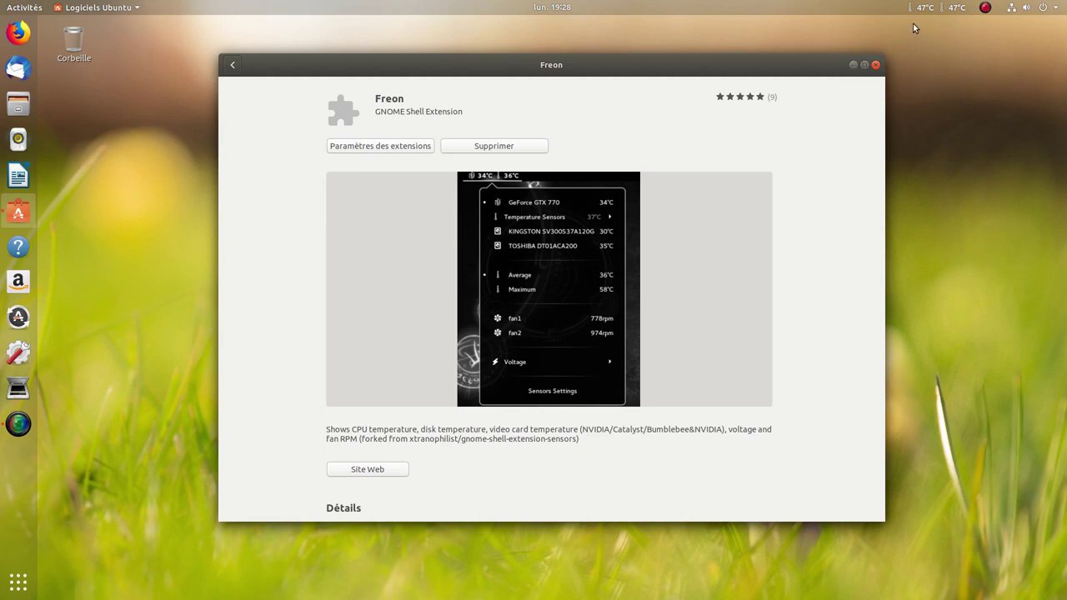
left_click(946, 8)
left_click(992, 124)
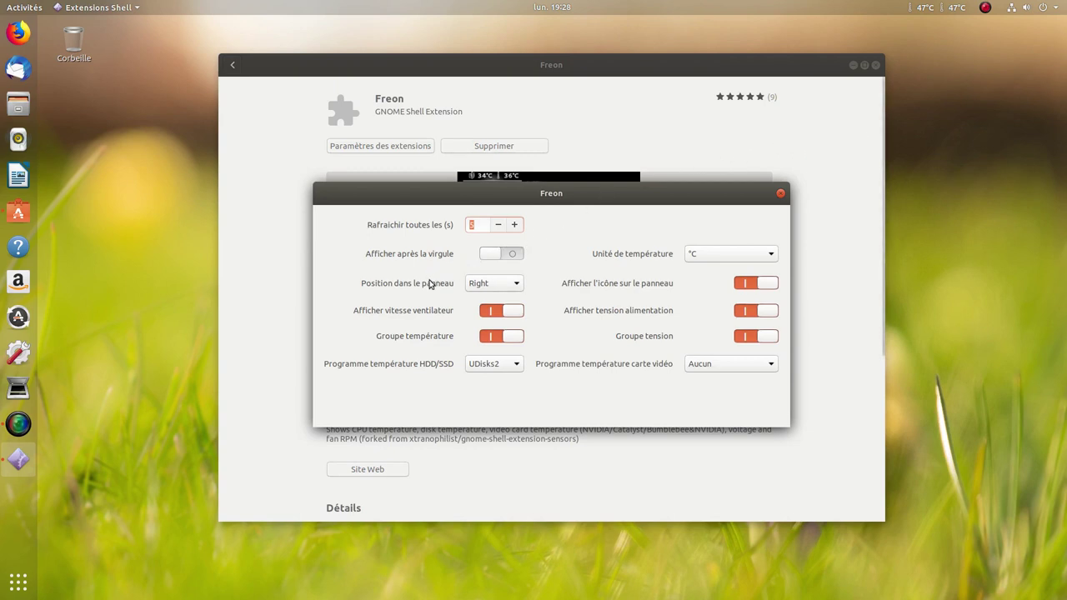
- Review Freon's choices for HDD/SSD temperature program, temperature unit and video card program, keeping UDisks2, °C and Aucun, then close its settings
left_click(519, 365)
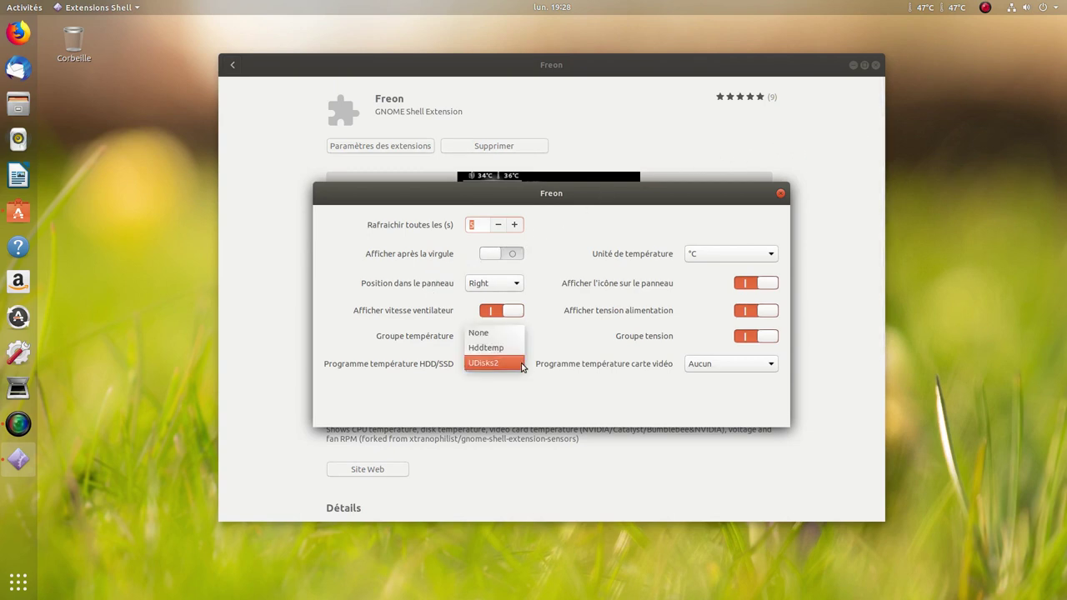
left_click(520, 364)
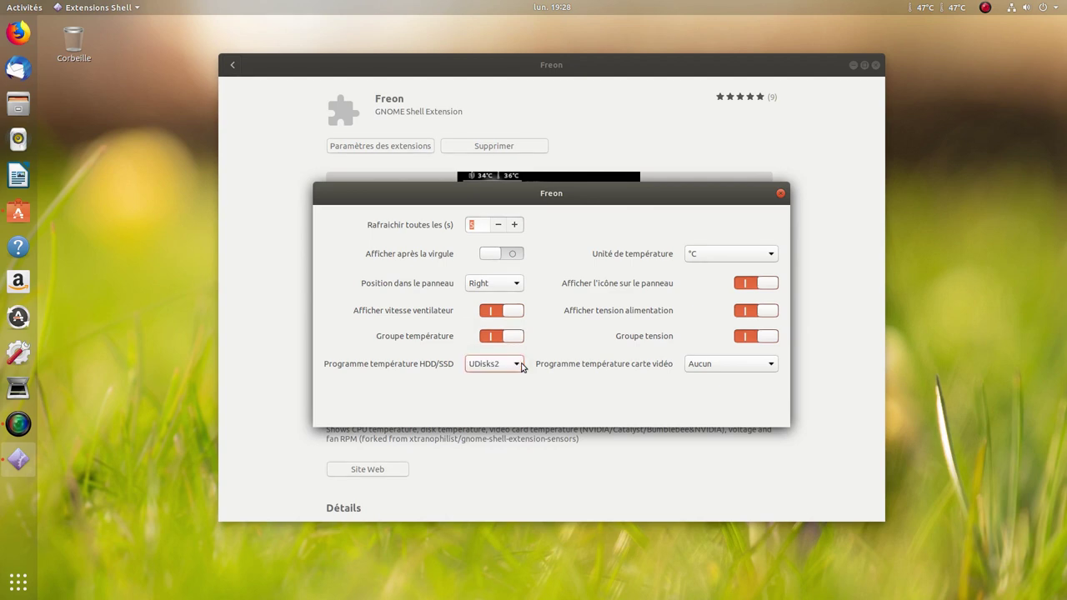
left_click(760, 259)
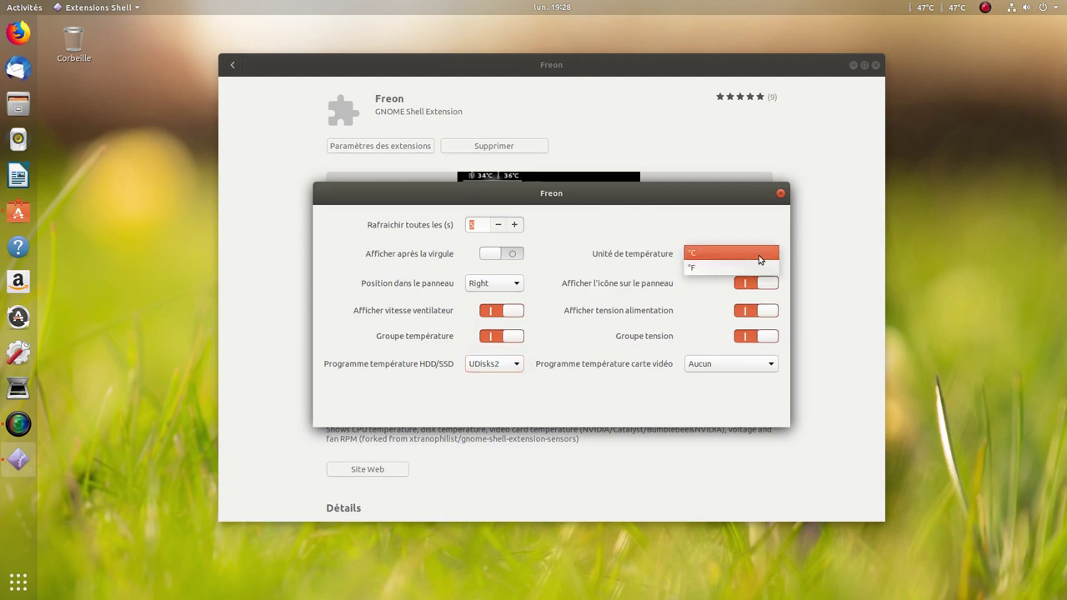
left_click(760, 257)
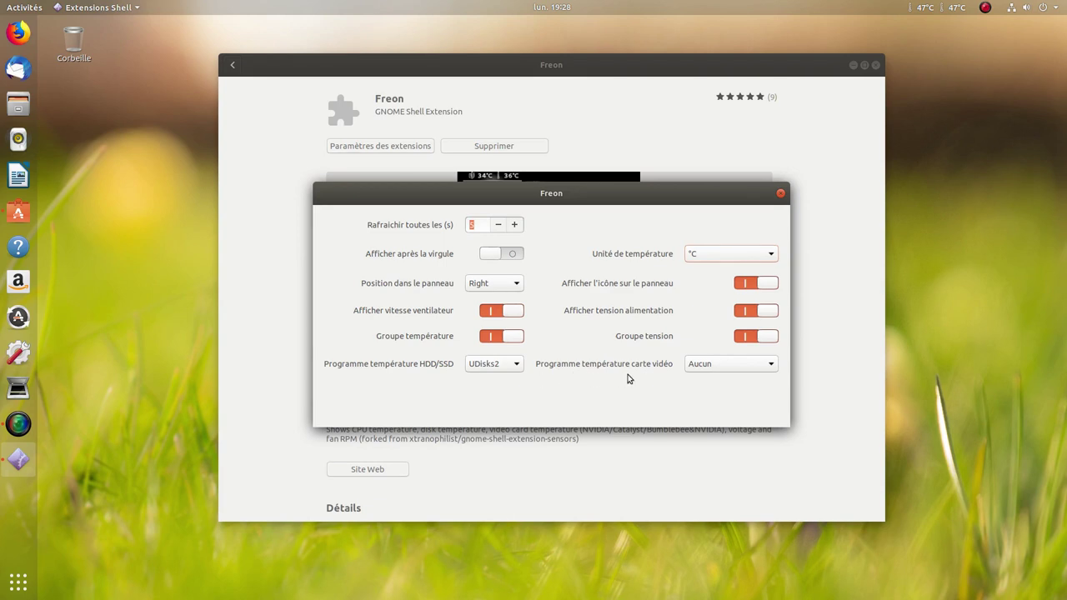
left_click(777, 370)
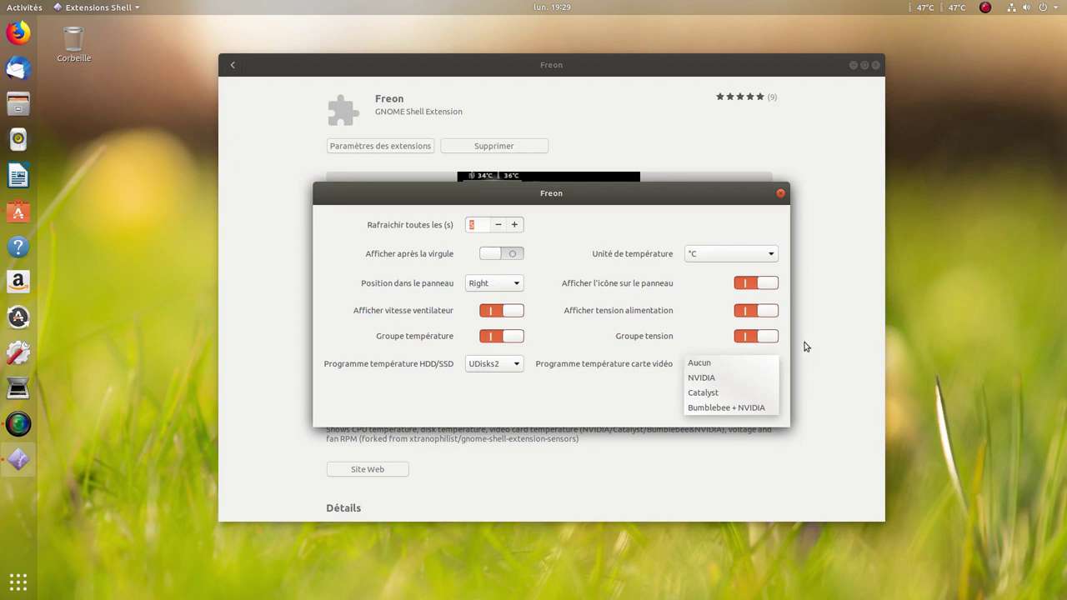
left_click(807, 355)
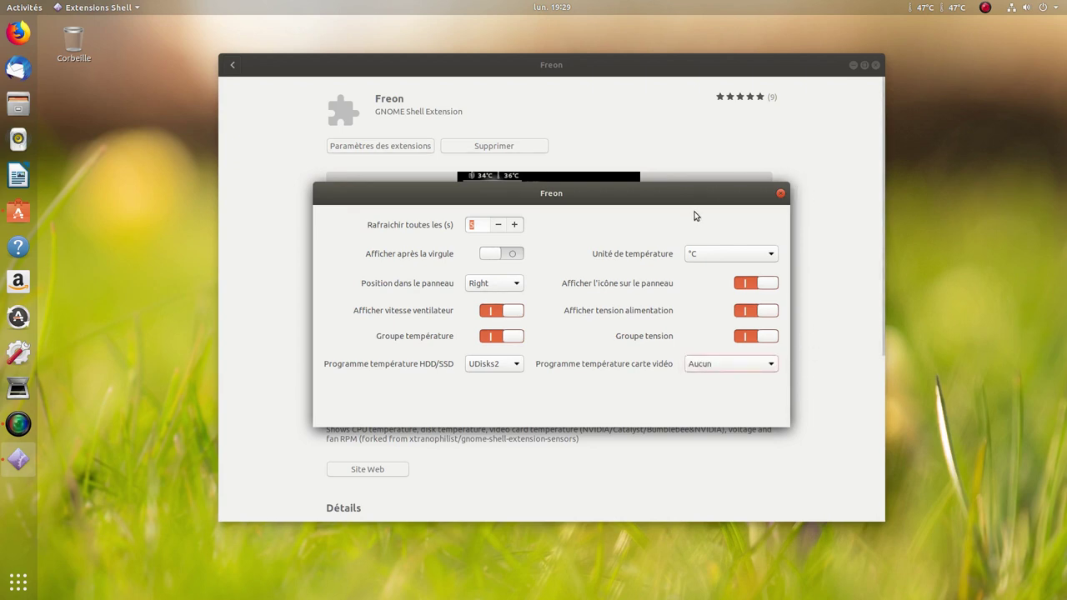
left_click(781, 194)
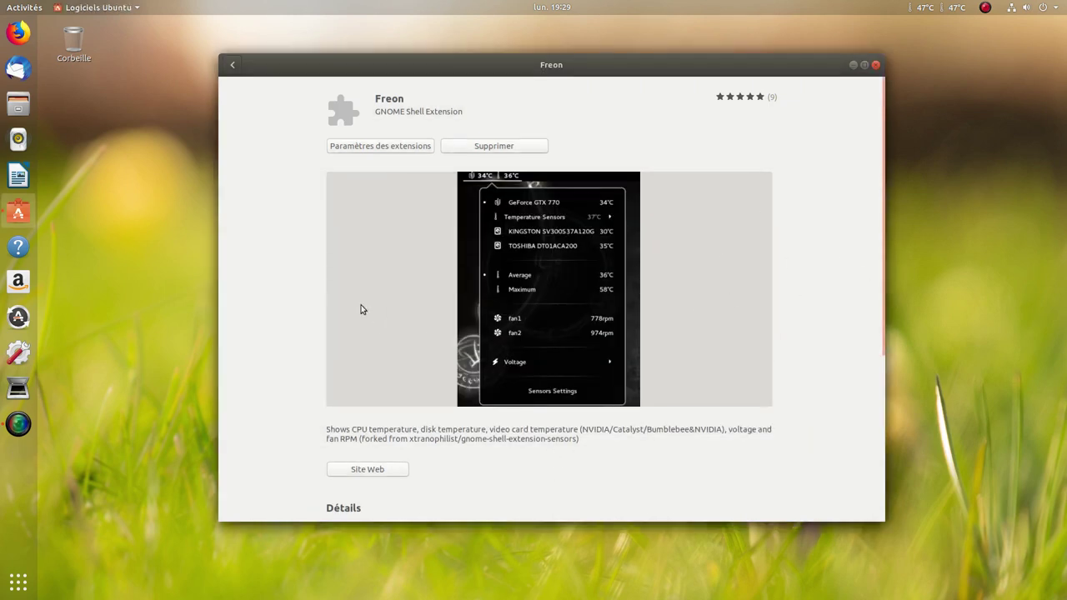
- Return to the Extensions category and view its Pilotes matériel, Polices and Sources de saisie listings
left_click(232, 67)
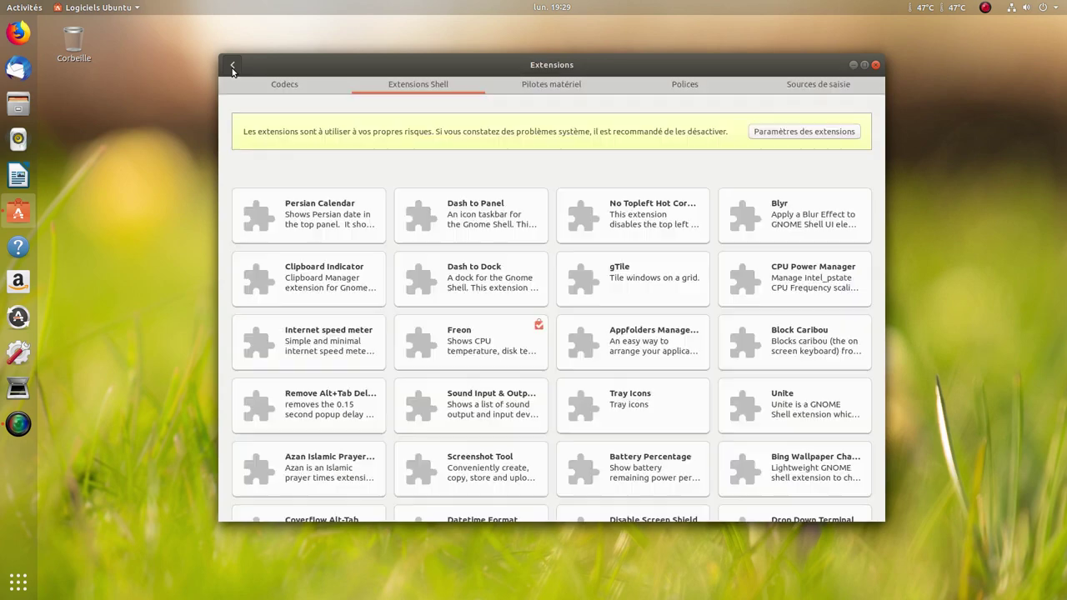
left_click(551, 84)
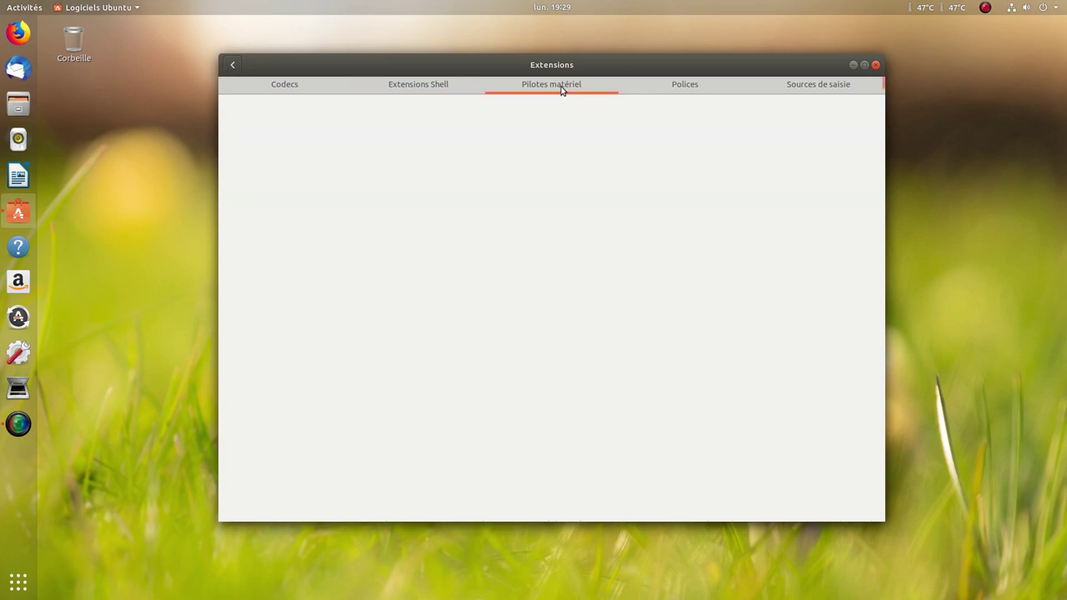
left_click(686, 90)
left_click(806, 90)
- Reload the Extensions Shell listing and install the Dash to Panel extension from extensions.gnome.org
left_click(422, 92)
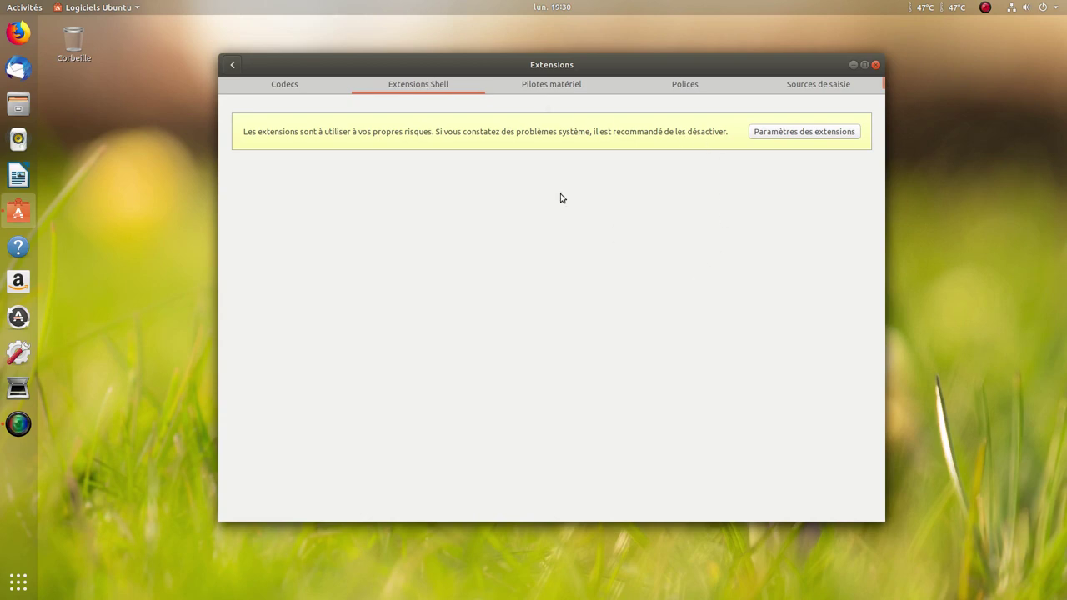
left_click(238, 69)
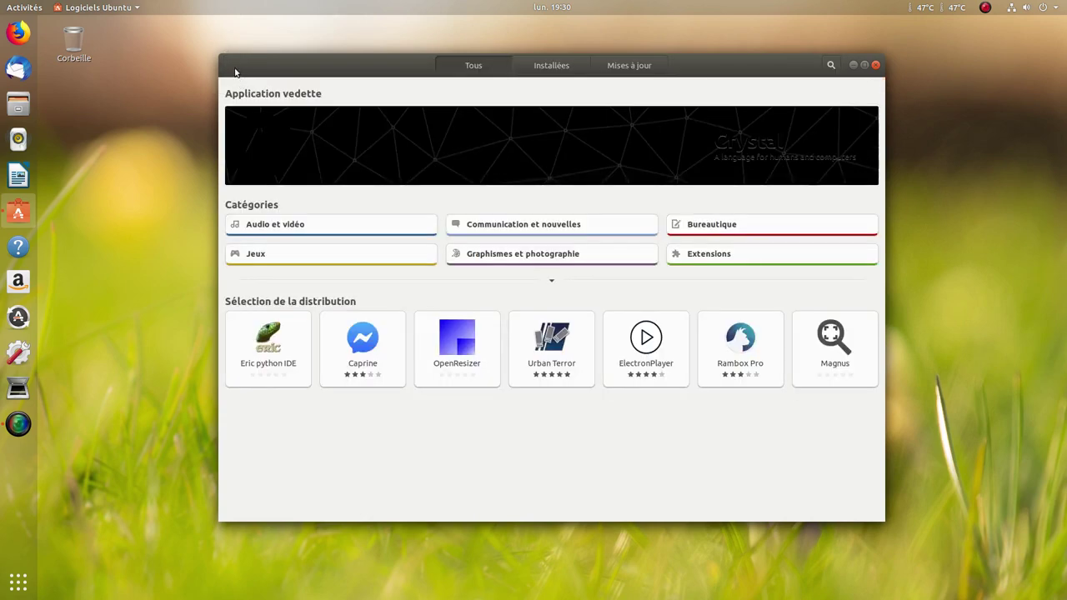
left_click(688, 257)
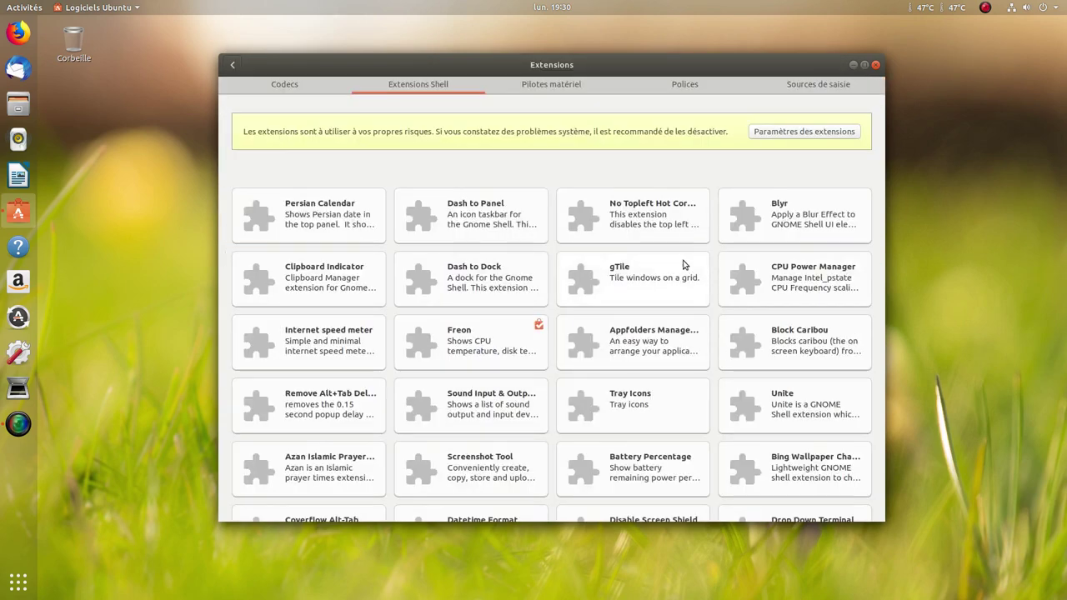
left_click(490, 214)
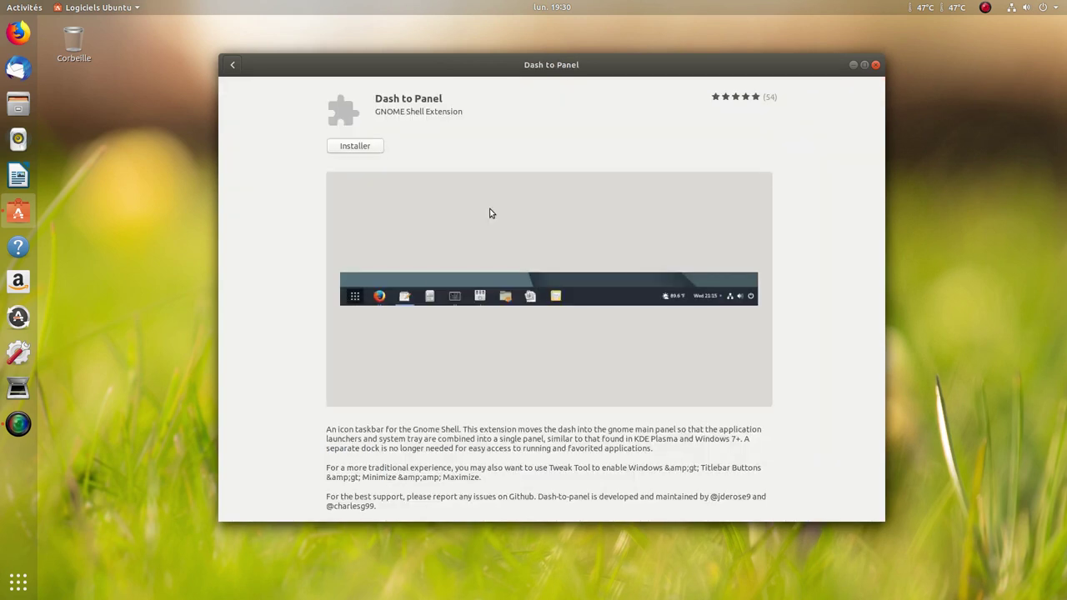
left_click(353, 149)
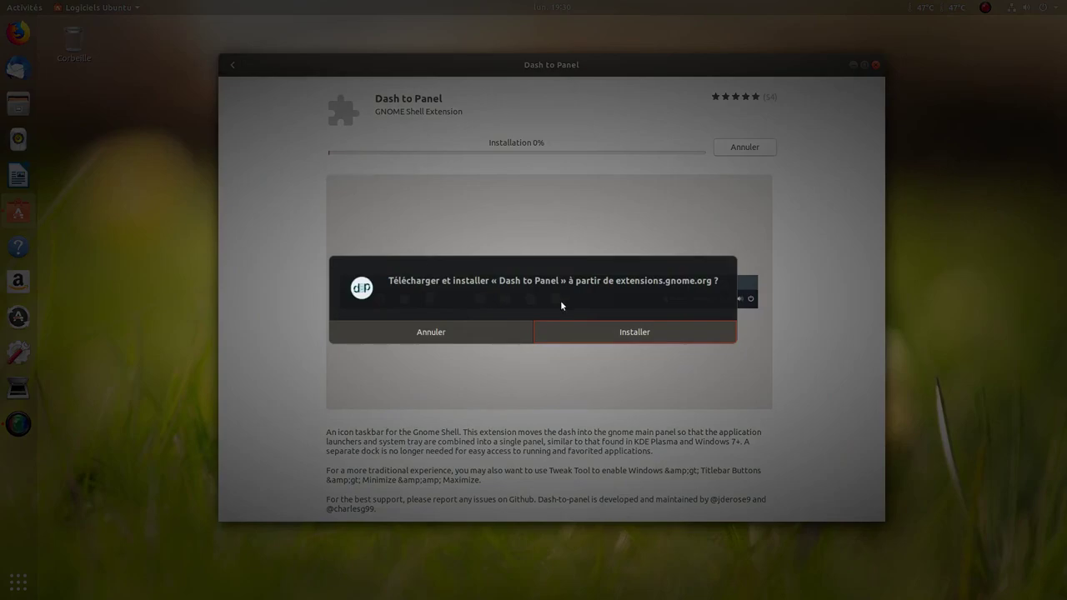
left_click(634, 332)
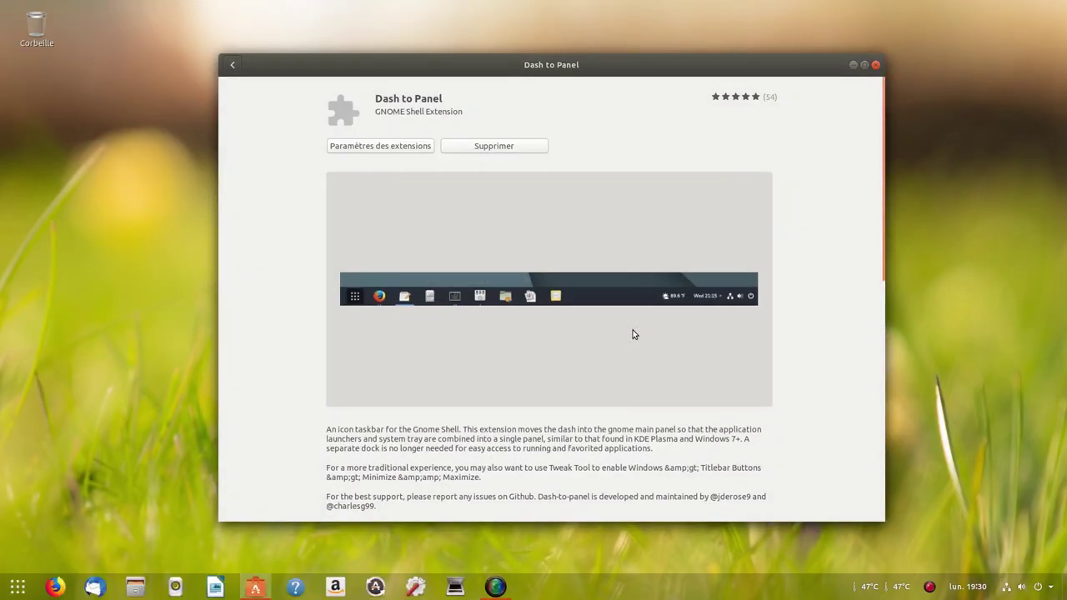
- Open Dash to Panel's extension settings, try the panel position Haut, and set it back to Bas
left_click(344, 150)
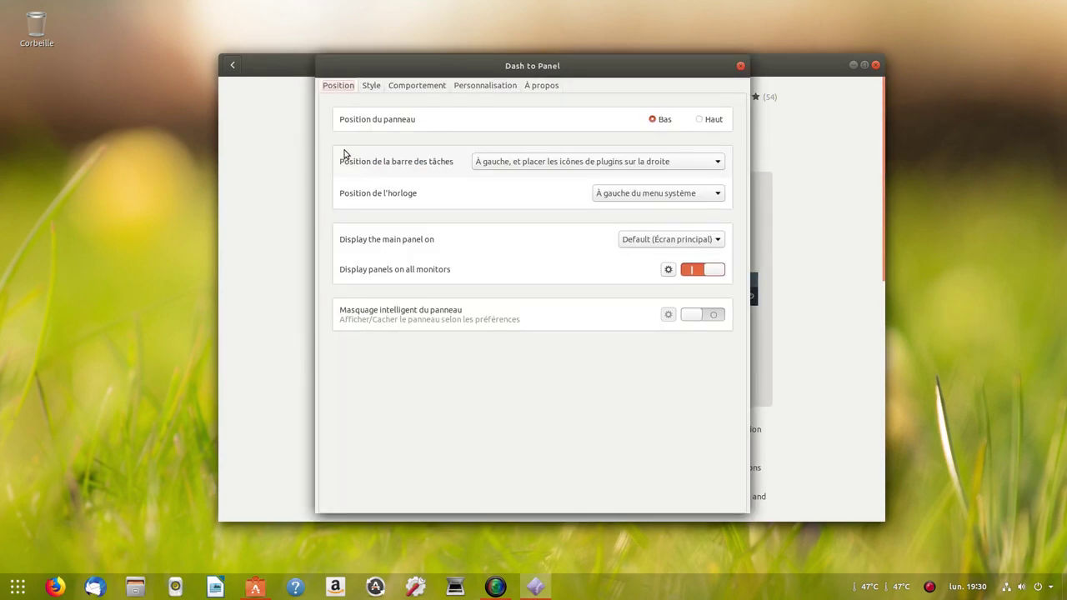
left_click(719, 241)
left_click(718, 240)
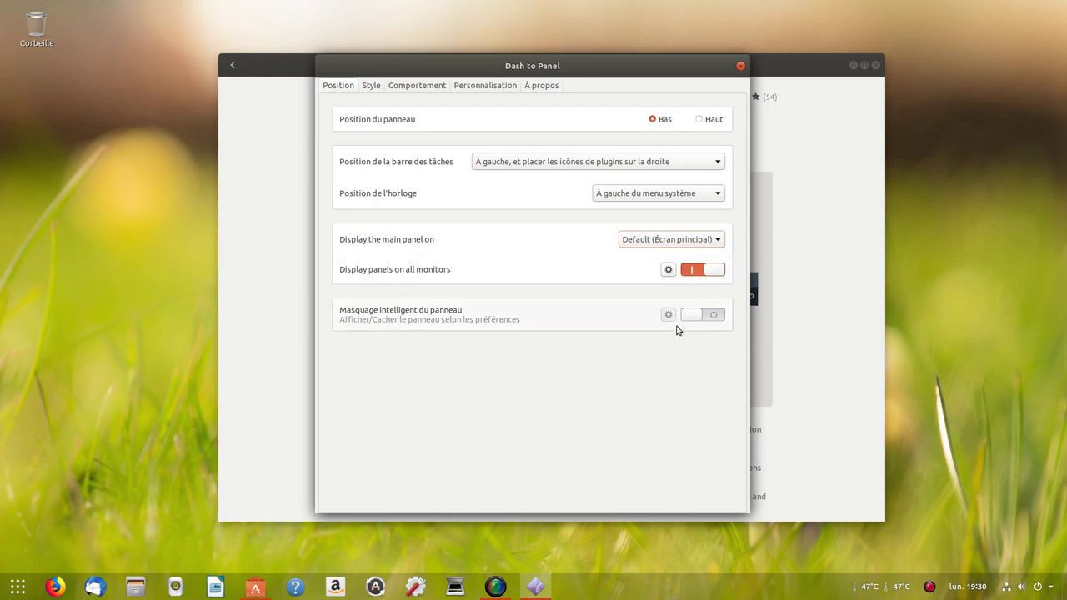
left_click(700, 120)
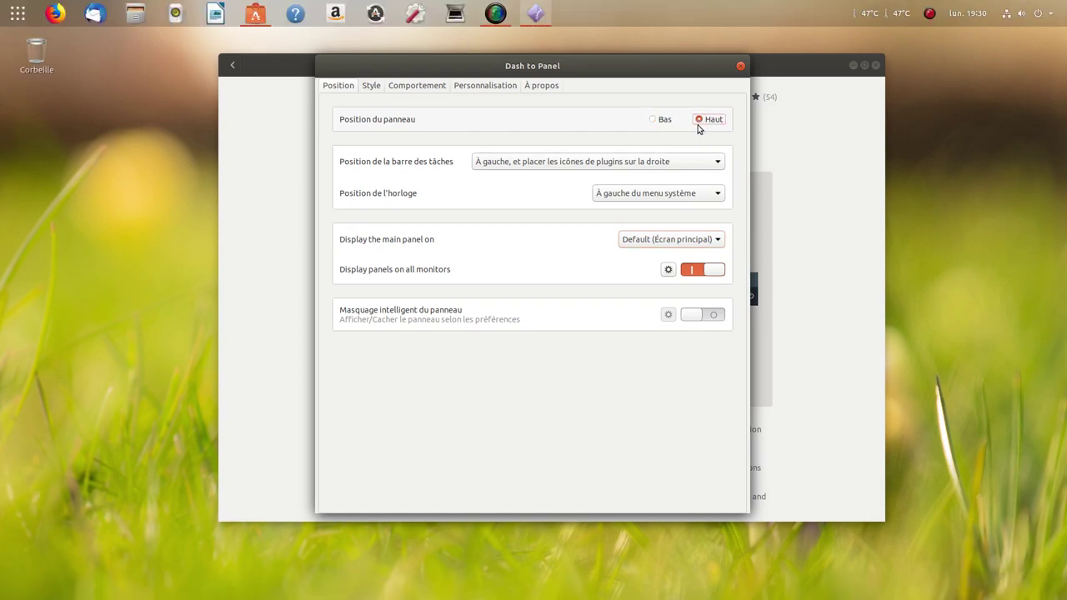
left_click(658, 122)
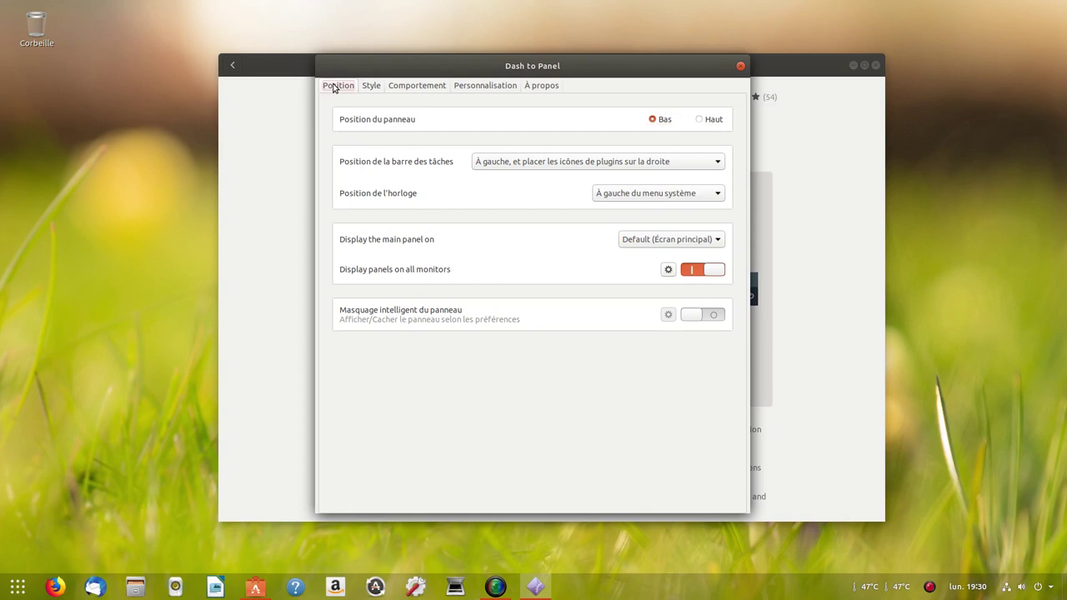
- Review Dash to Panel's Style, Comportement, Personnalisation and À propos options, return to Position, and close the settings
left_click(372, 86)
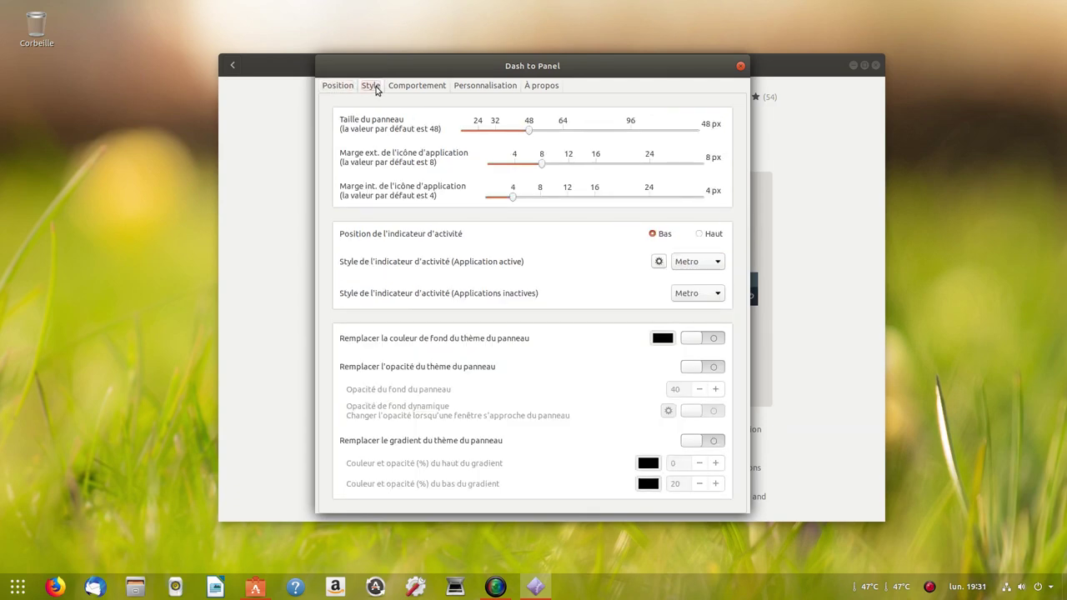
left_click(420, 87)
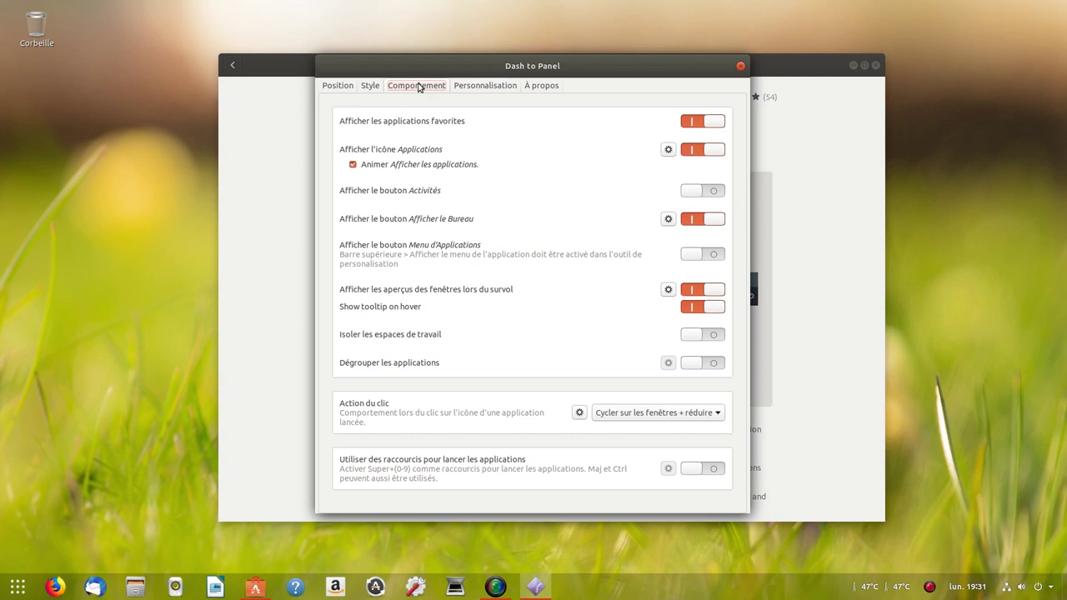
left_click(491, 87)
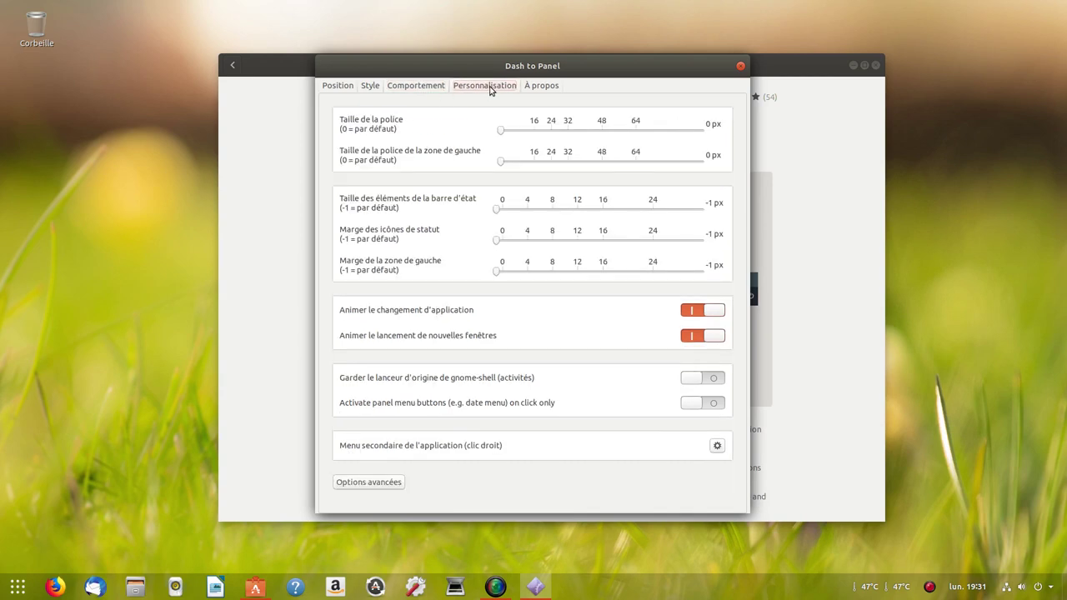
left_click(542, 88)
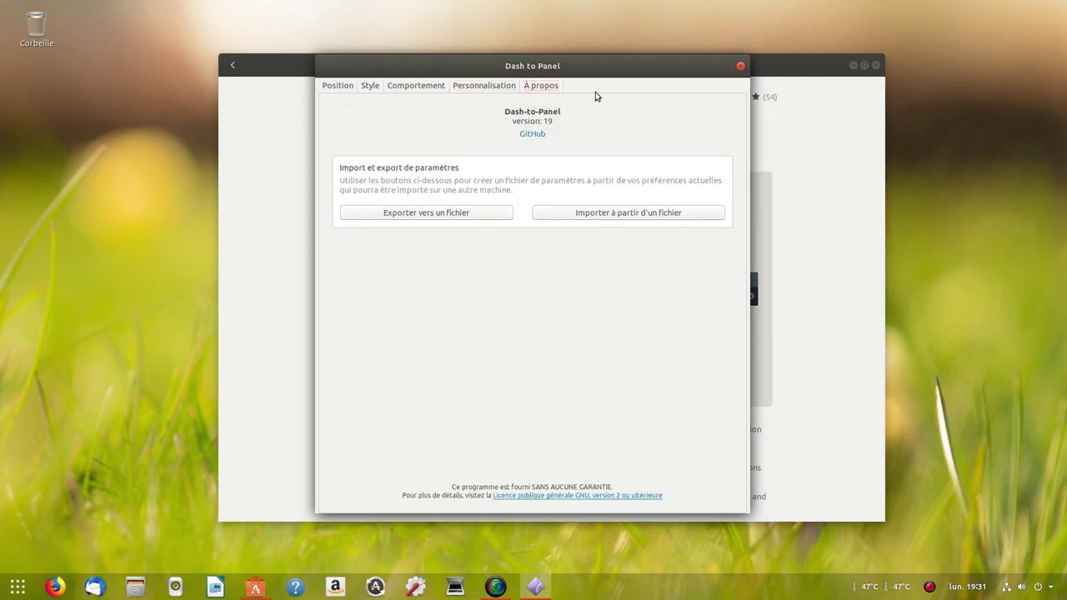
left_click(342, 87)
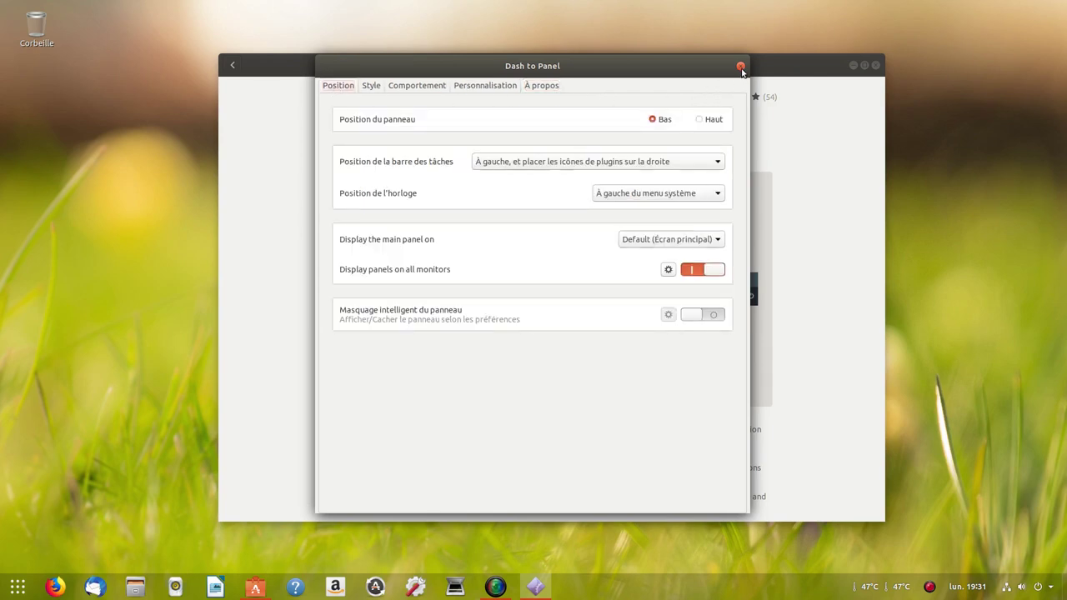
left_click(740, 66)
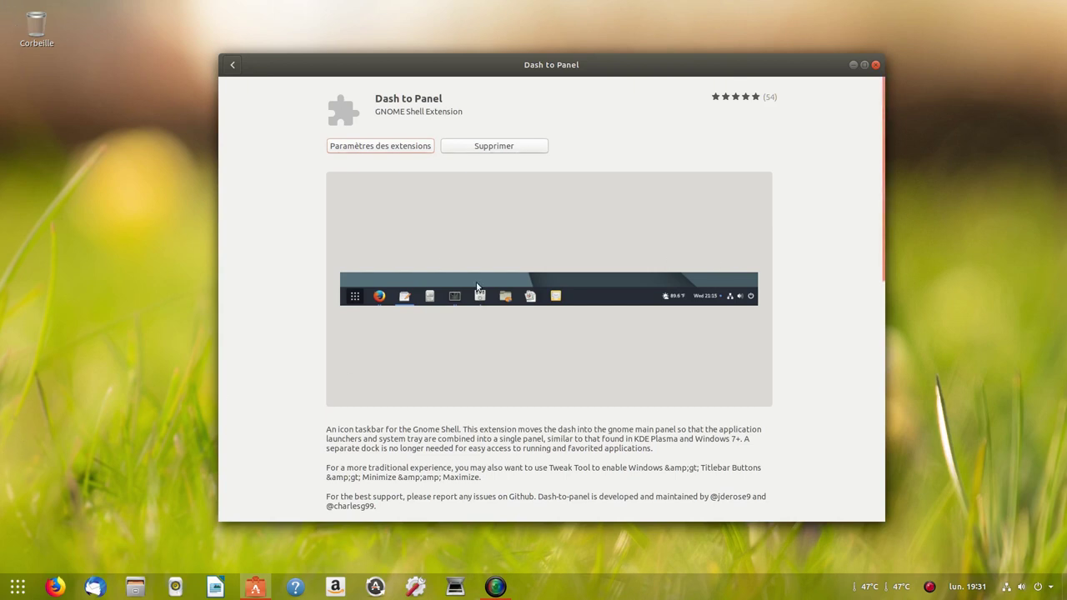
- Uninstall the Dash to Panel extension, confirming its removal, and close Ubuntu Software
left_click(495, 151)
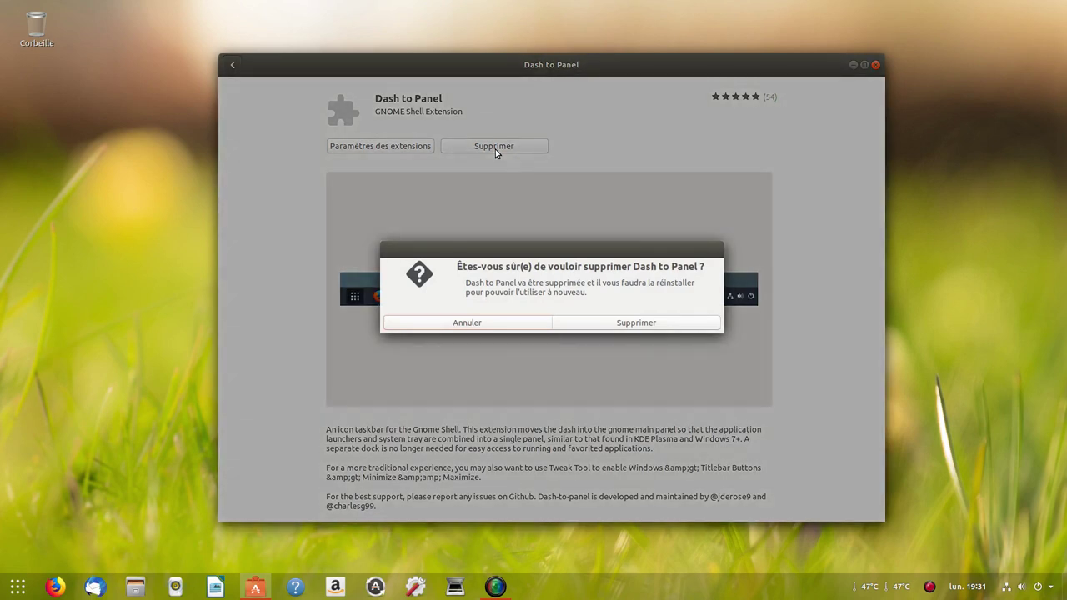
left_click(649, 328)
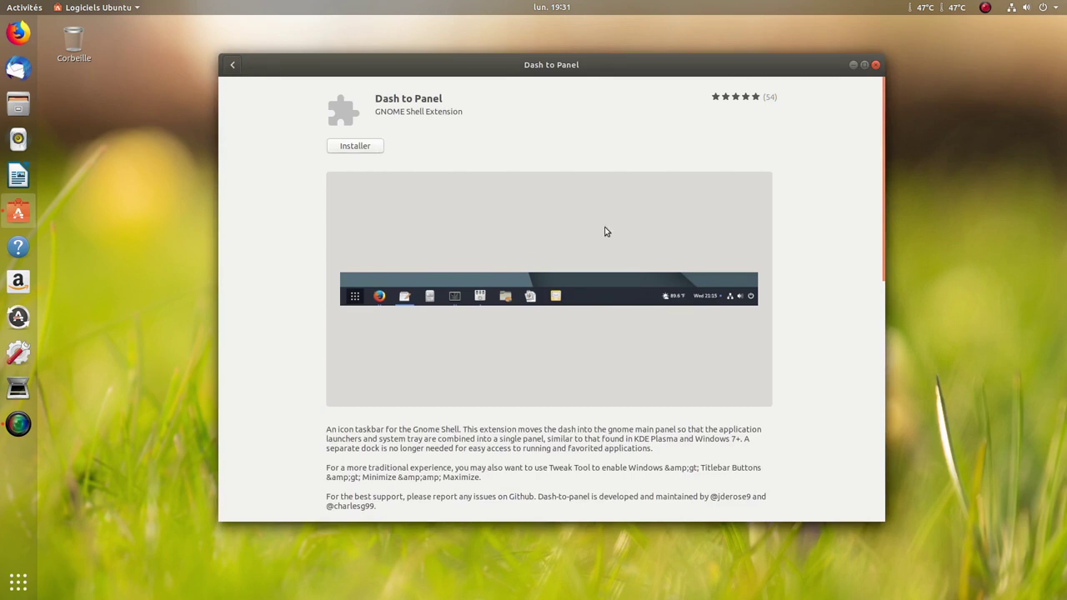
left_click(877, 66)
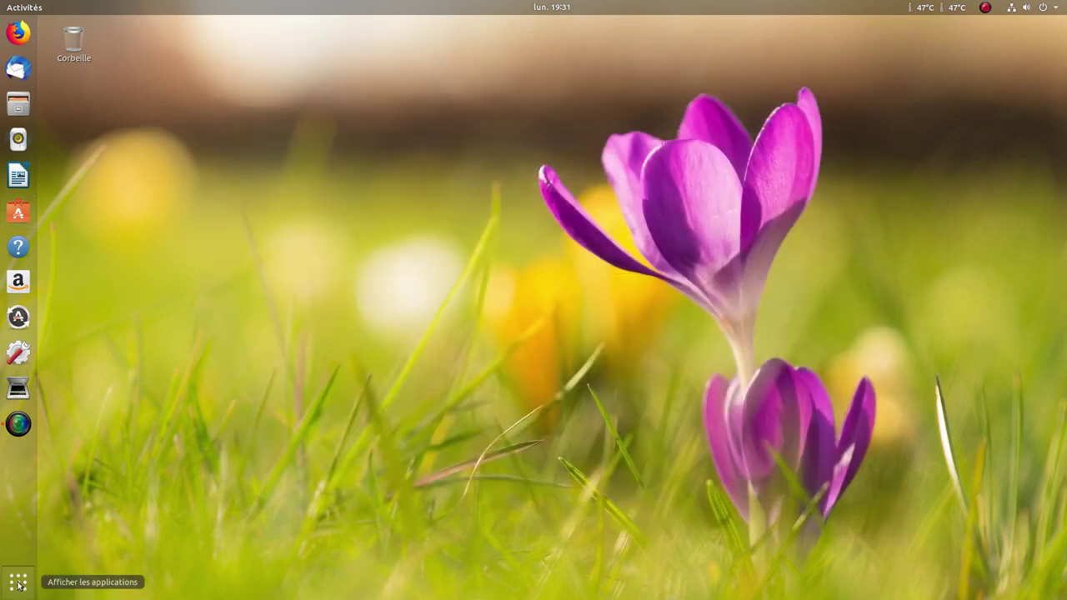
- Launch Terminal from the full applications list and add it to the dock favourites
left_click(19, 582)
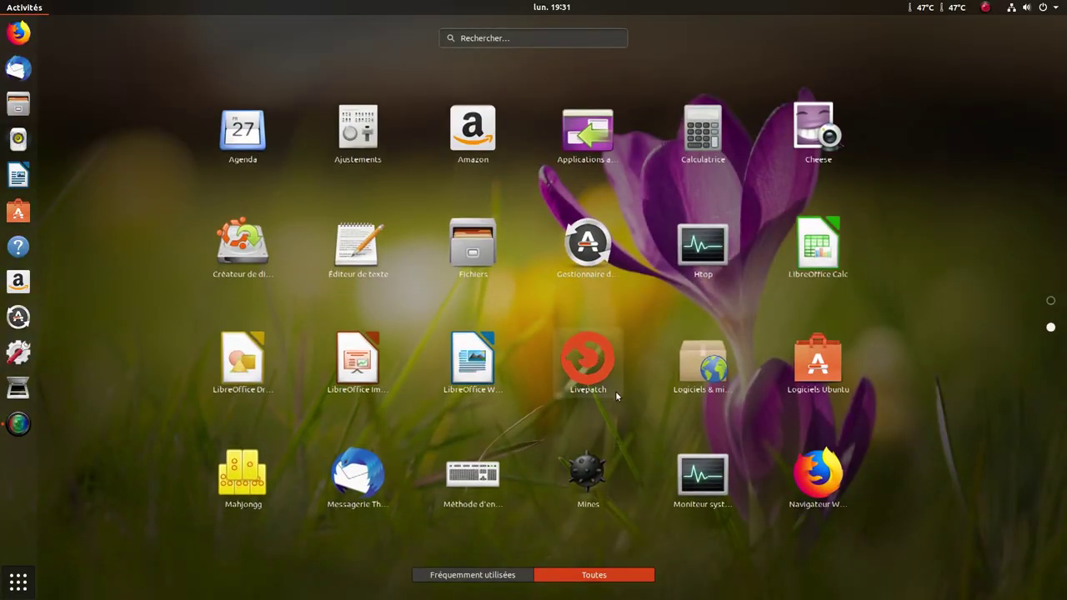
scroll(615, 392, "down", 1)
right_click(714, 263)
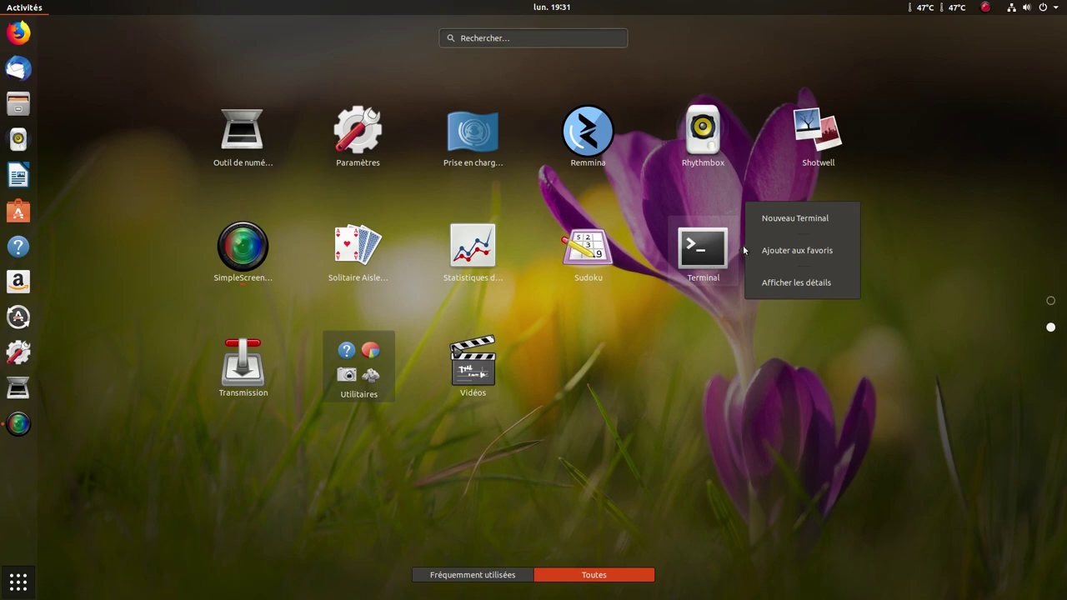
left_click(782, 220)
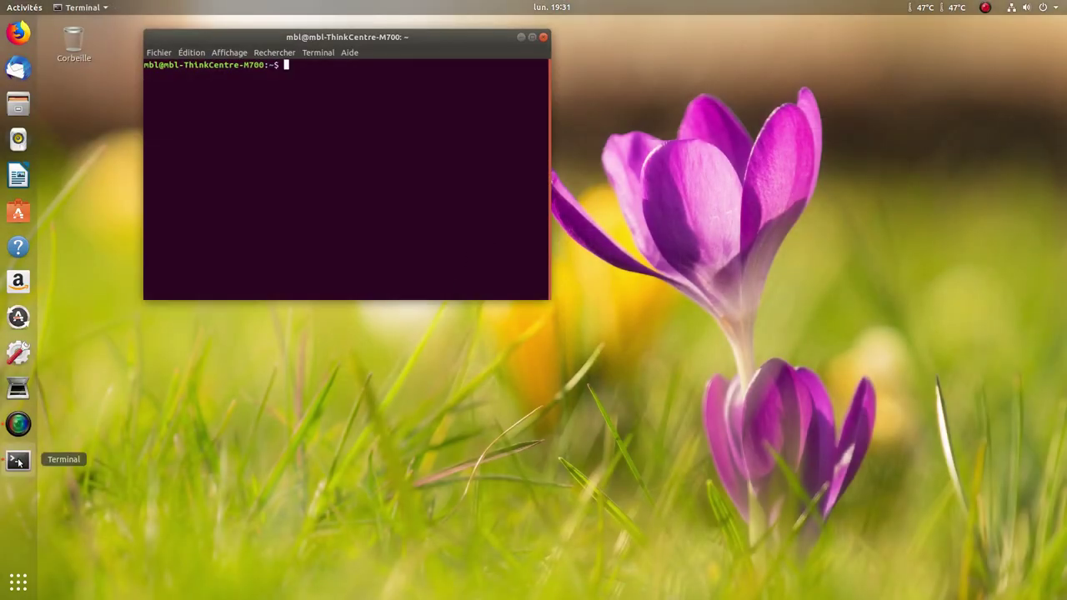
right_click(23, 464)
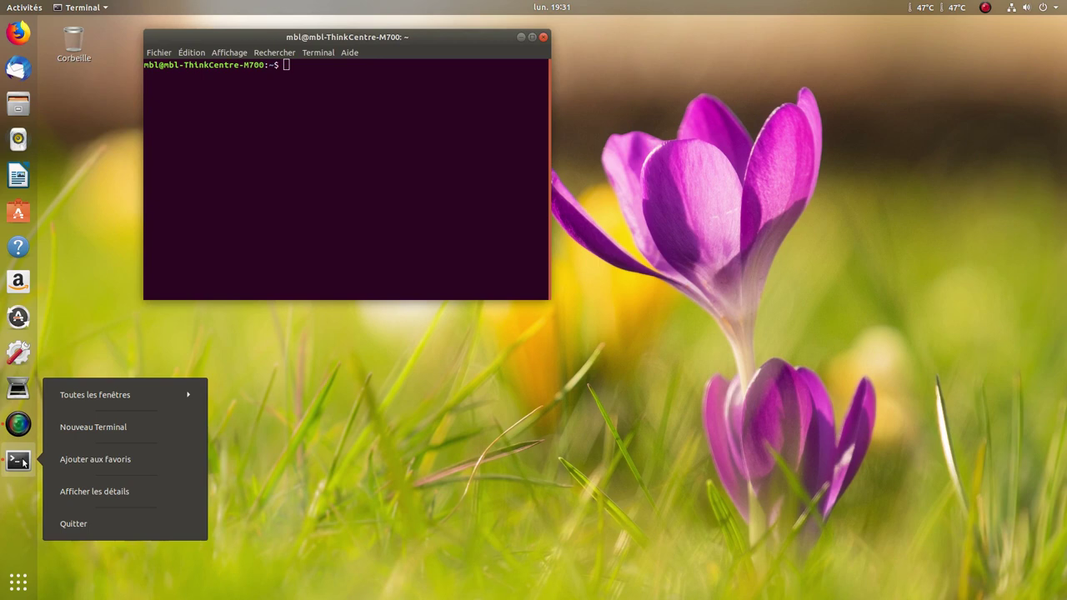
left_click(100, 460)
- Run neofetch in the terminal to examine the system information, then close the terminal window
left_click_drag(329, 87, 314, 106)
left_click(322, 75)
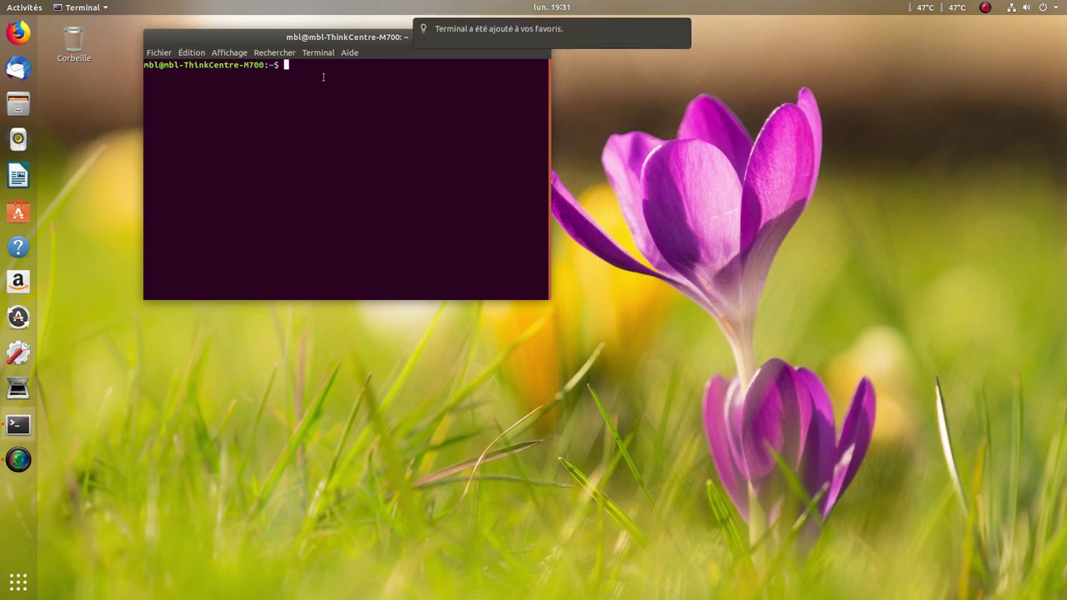
type("neofetch")
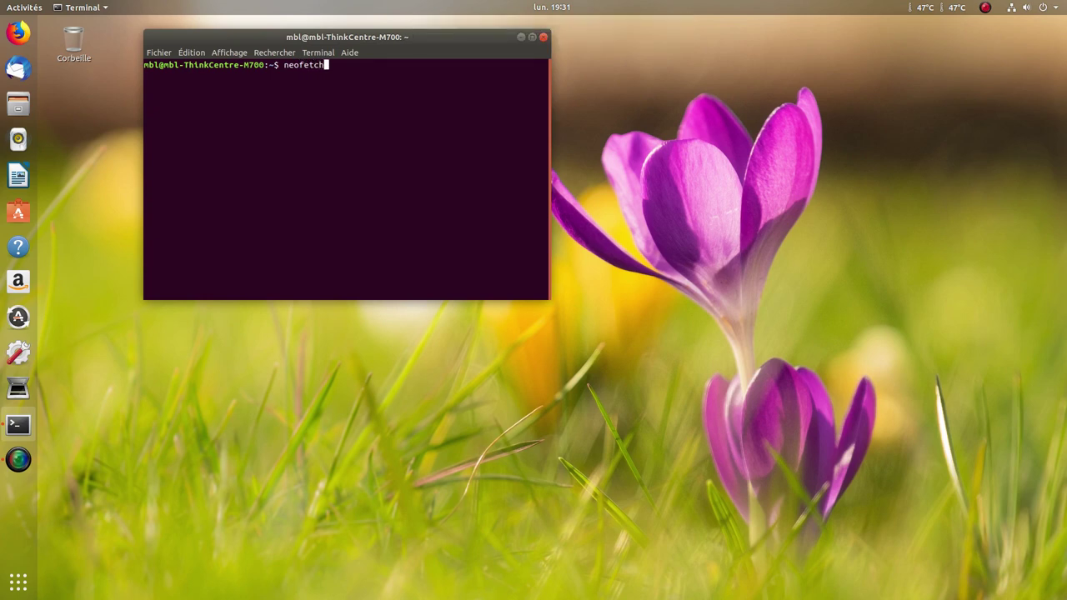
key("Return")
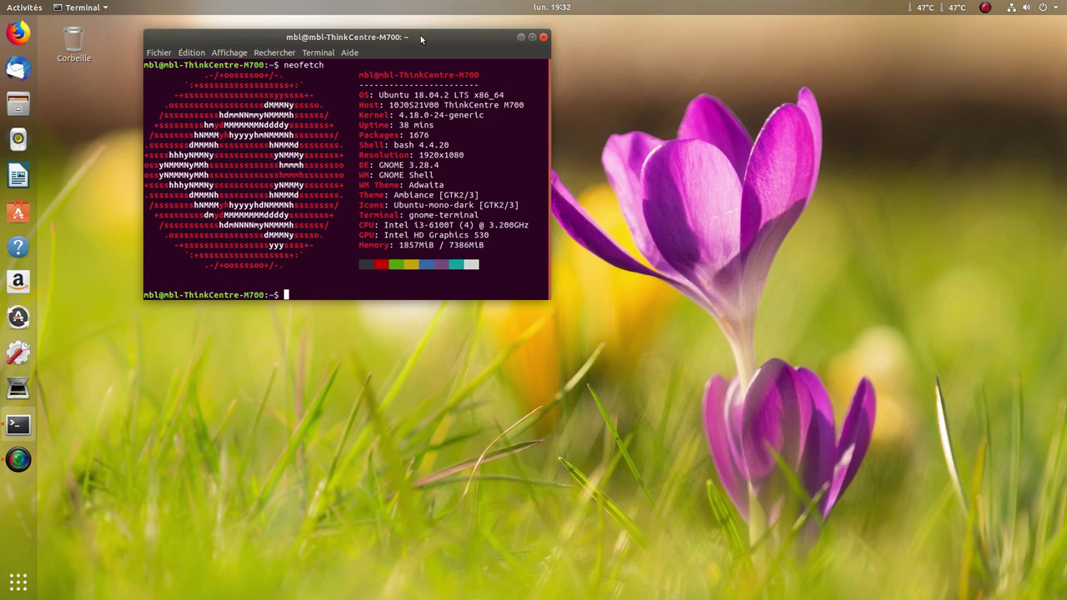
left_click_drag(421, 39, 367, 83)
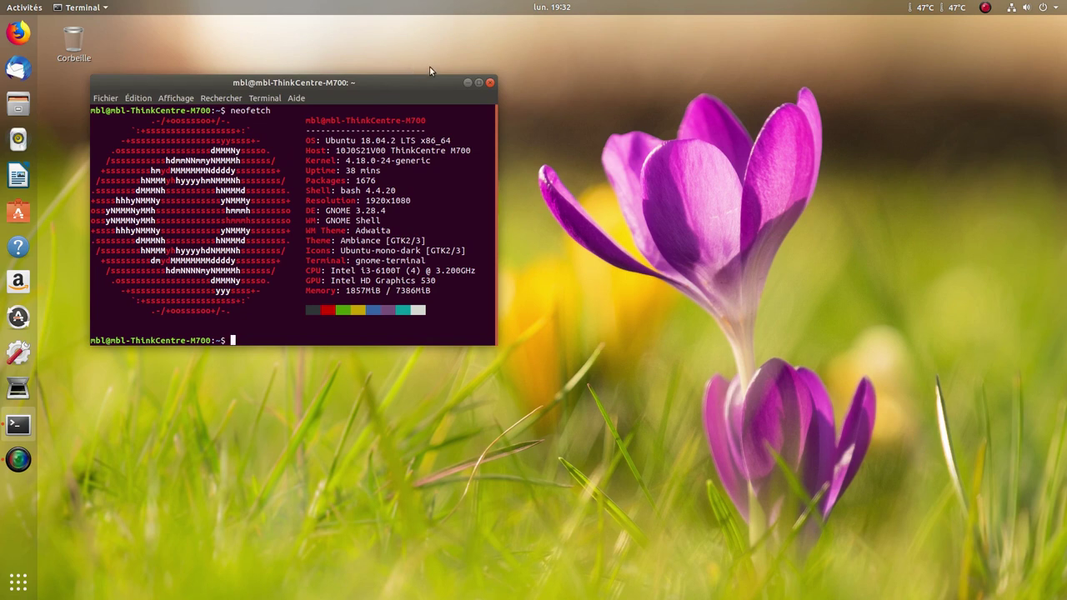
left_click(490, 83)
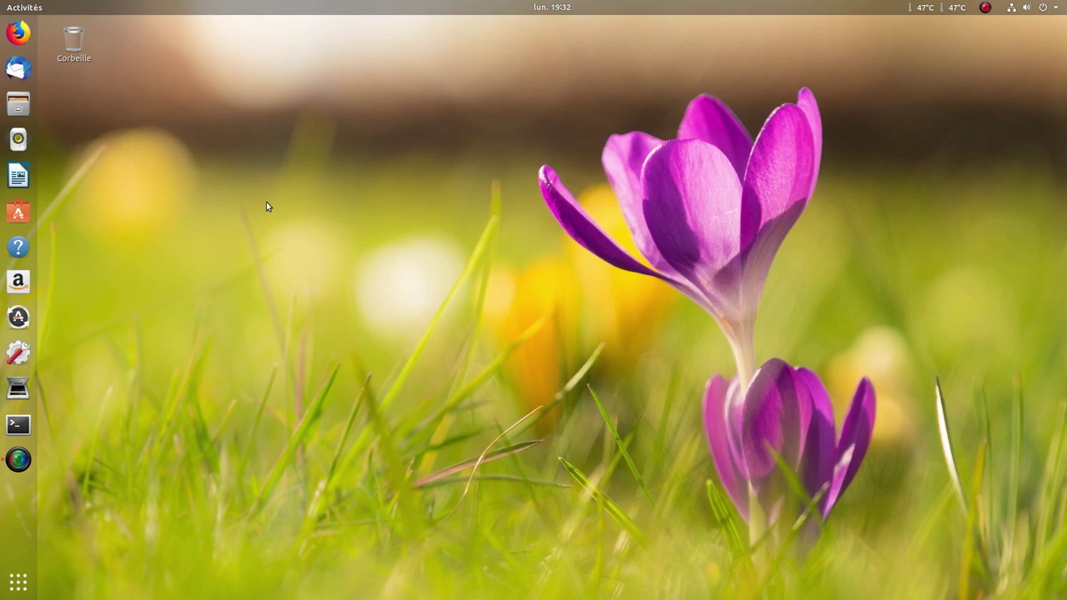
left_click(10, 588)
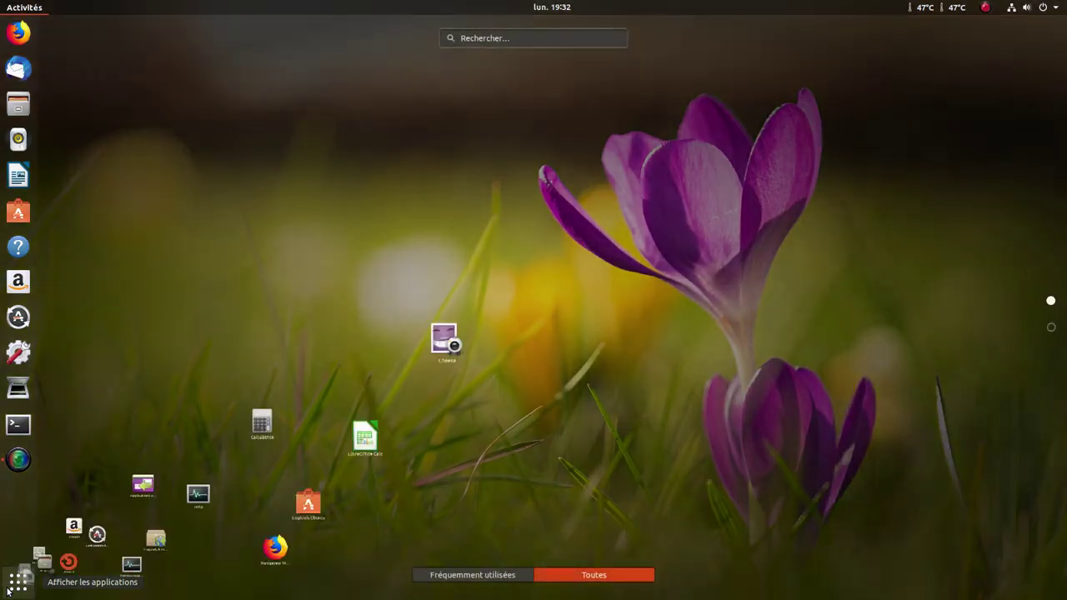
left_click(10, 588)
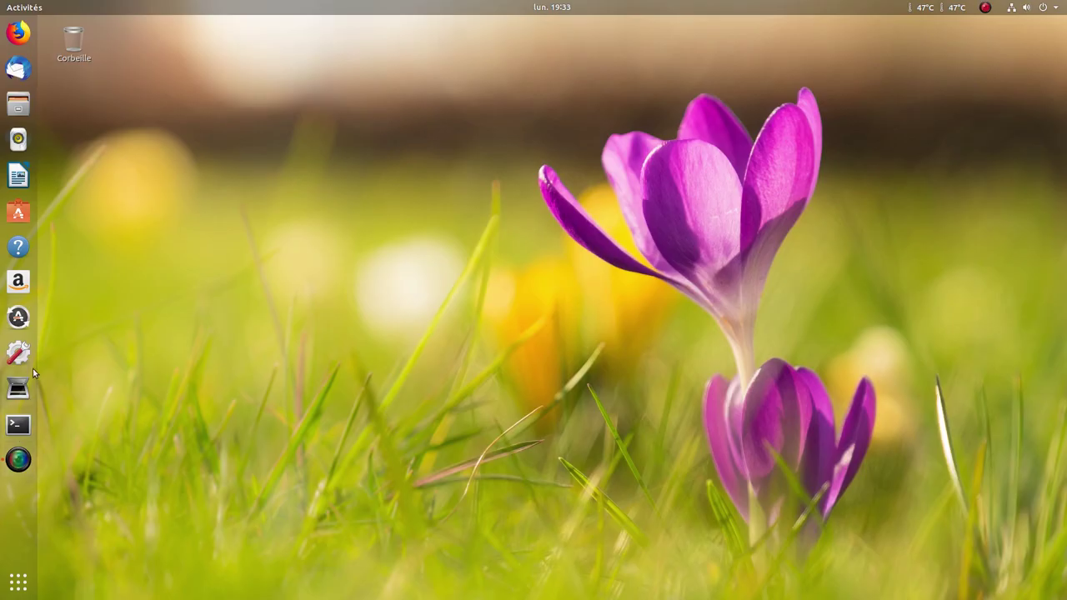
- Reopen Ubuntu Software, browse the Extensions Shell listing in the Extensions category, and close it
left_click(17, 216)
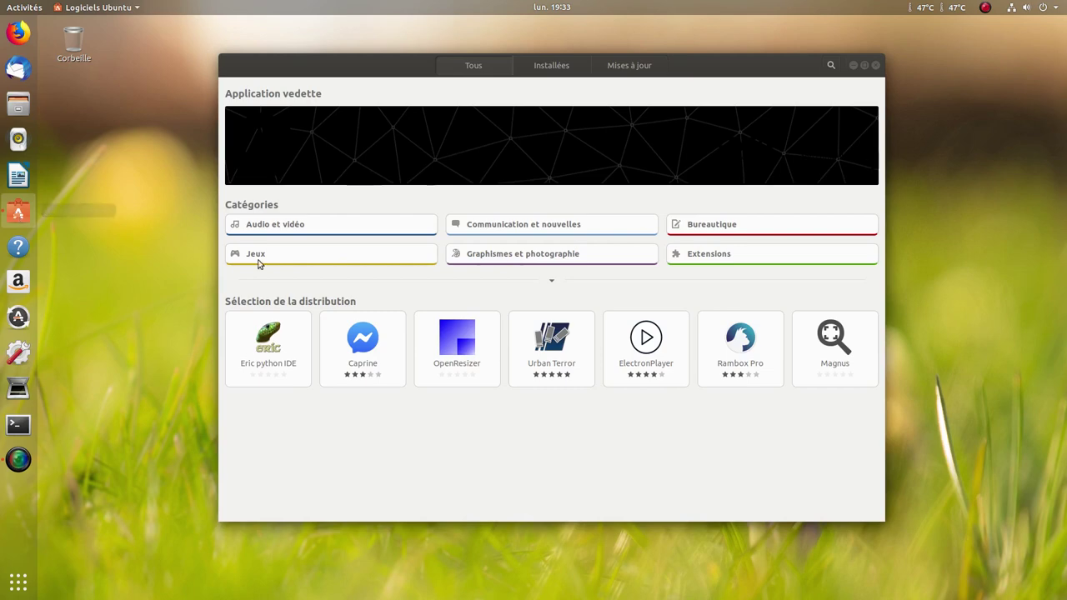
left_click(736, 259)
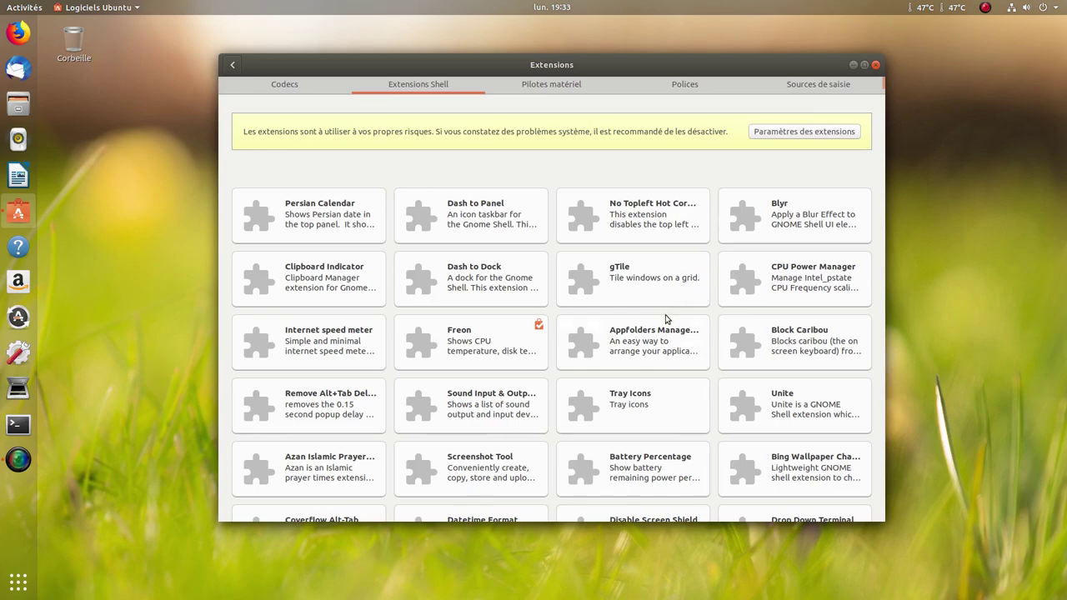
scroll(665, 317, "down", 10)
scroll(661, 323, "down", 20)
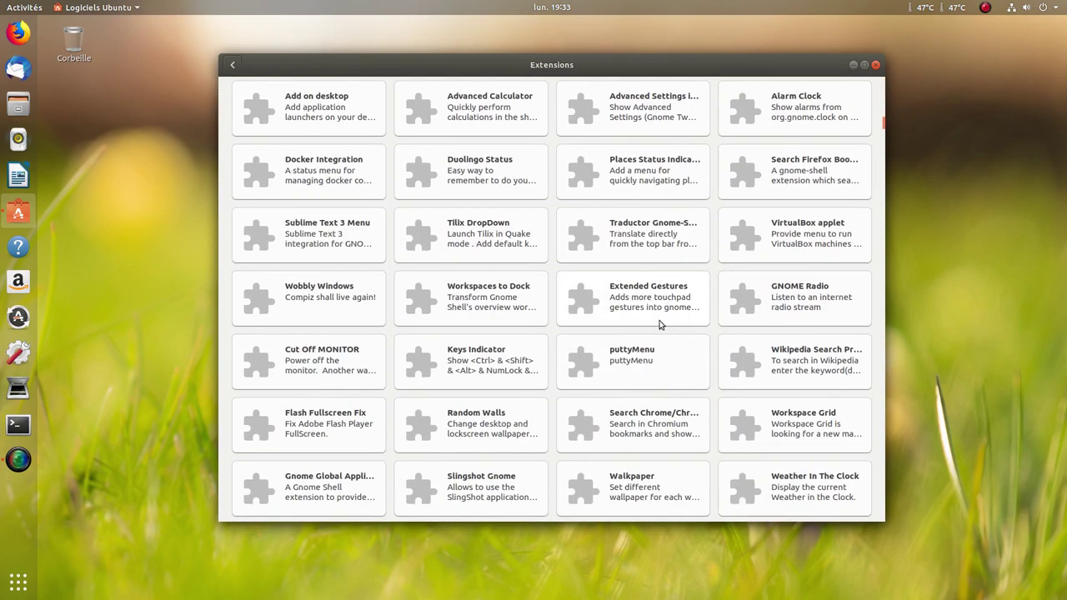
scroll(667, 325, "down", 20)
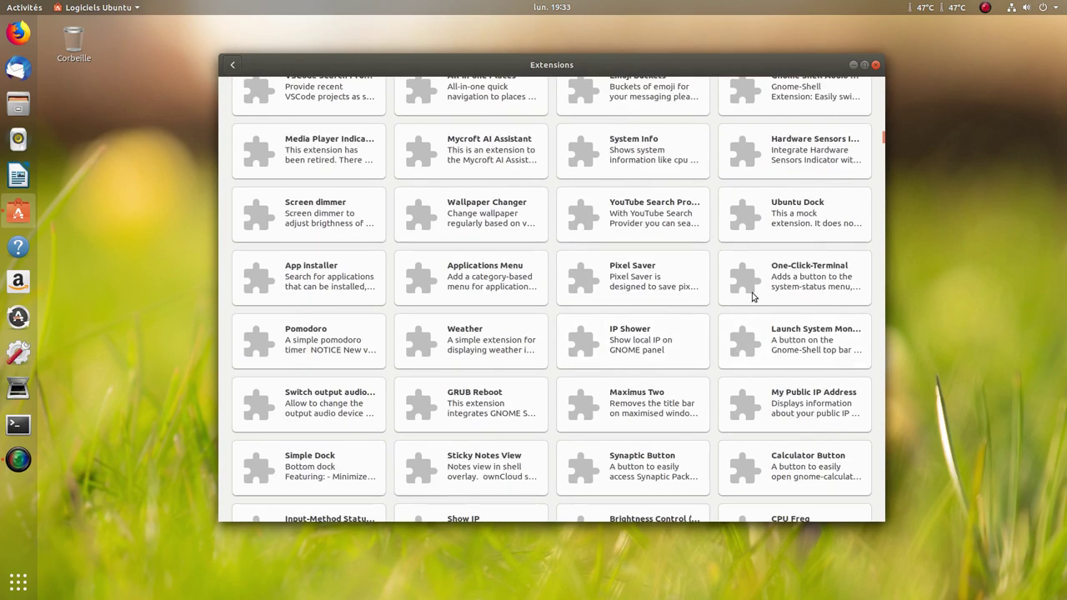
left_click(876, 66)
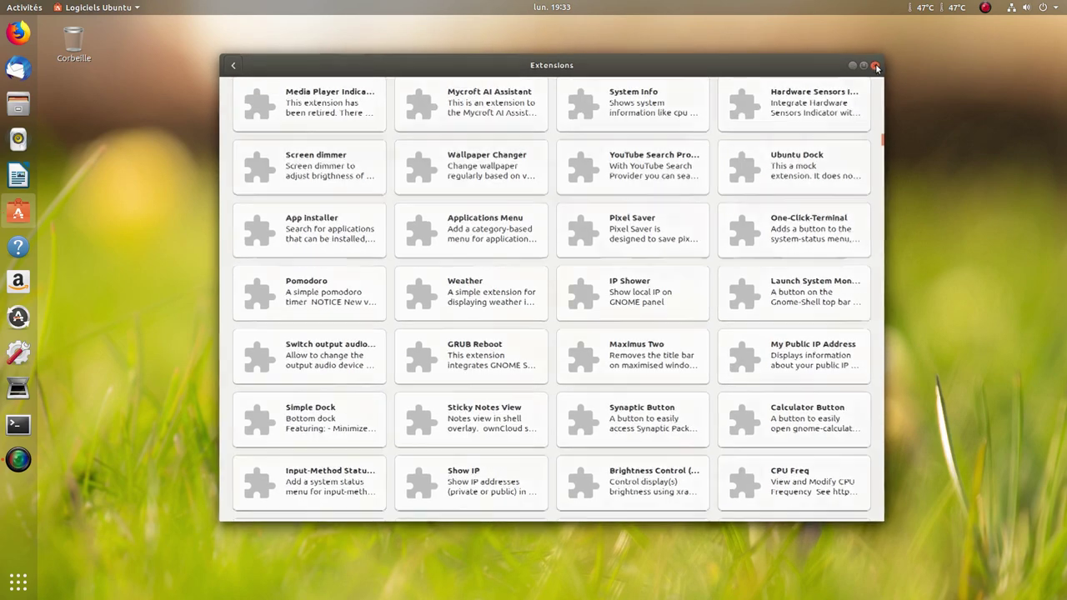
- View the applications grid, open the home folder in Files, and check the Activities overview of open windows
left_click(17, 583)
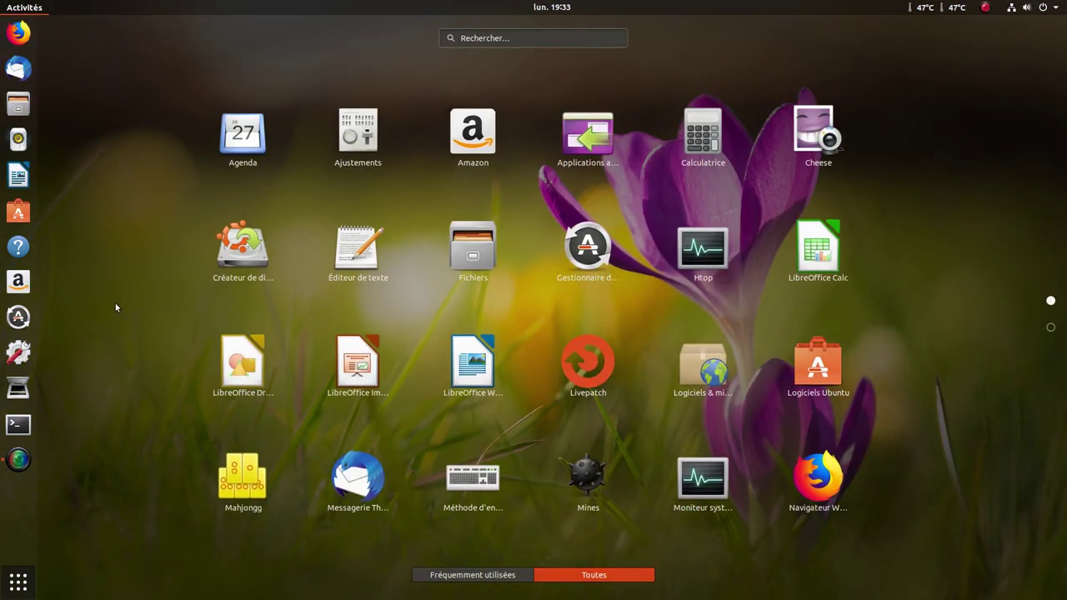
left_click(159, 252)
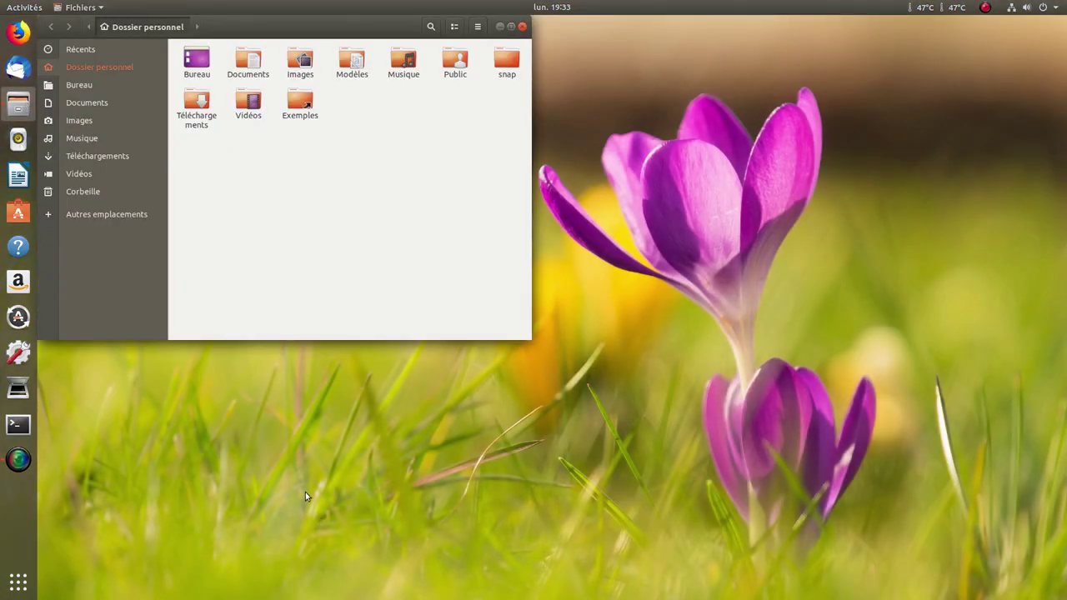
key("super")
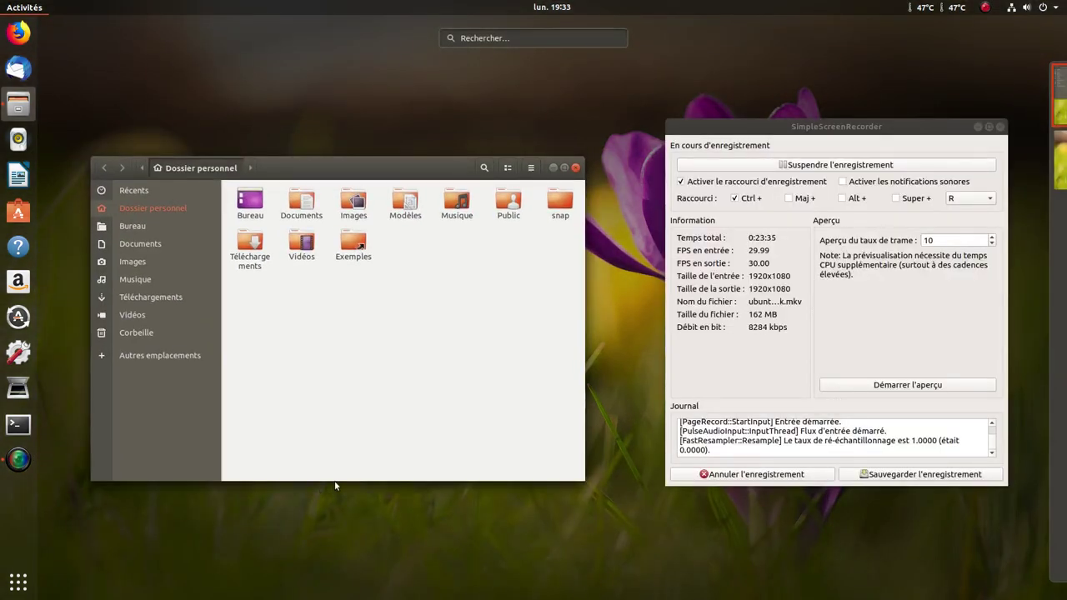
key("super")
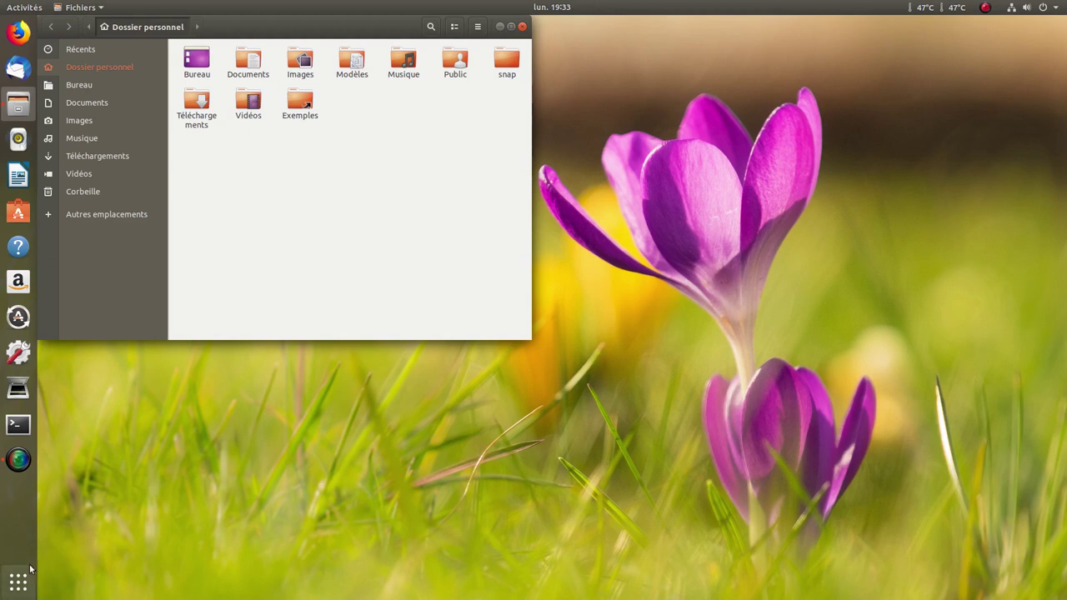
- Open the printer settings, examine the Stylus-DX5000-2, Stylus-DX4850 and CUPS-BRF-Printer entries offered for adding, and cancel without adding one
left_click(19, 353)
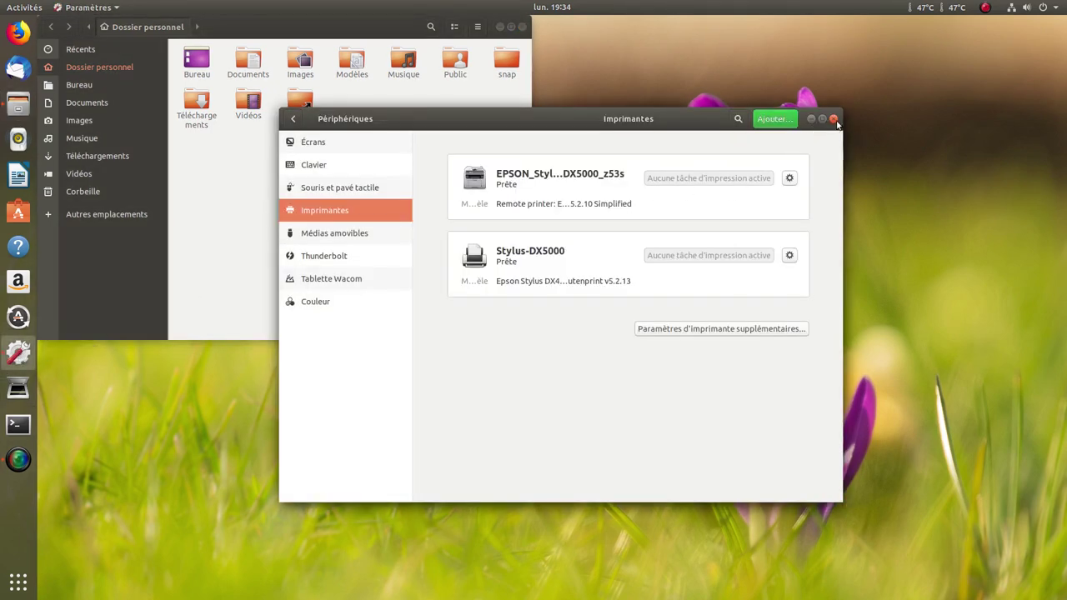
left_click(774, 120)
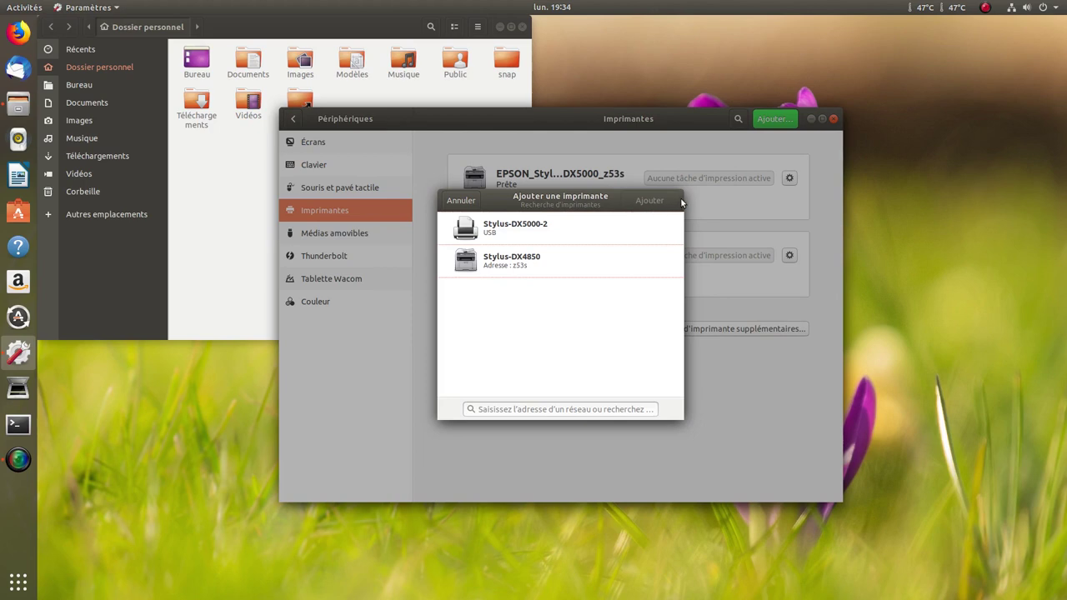
left_click(539, 227)
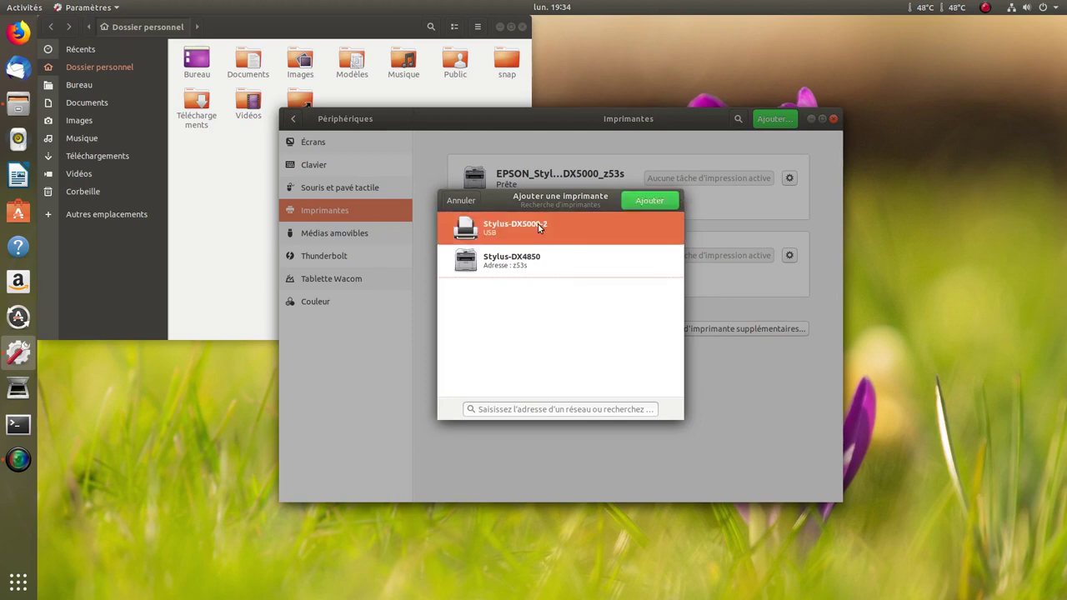
left_click(534, 268)
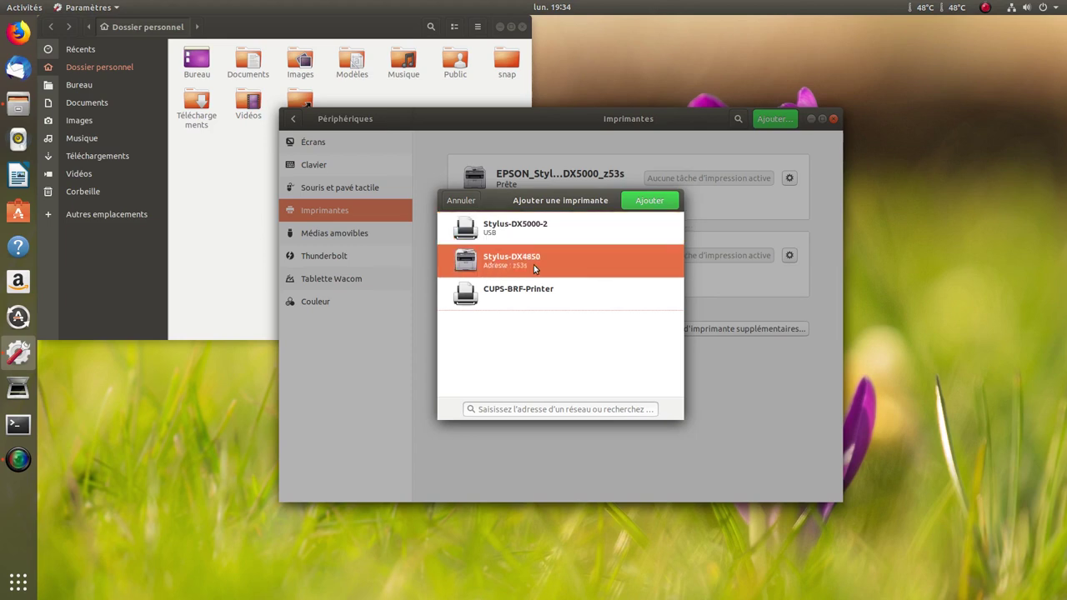
left_click(542, 290)
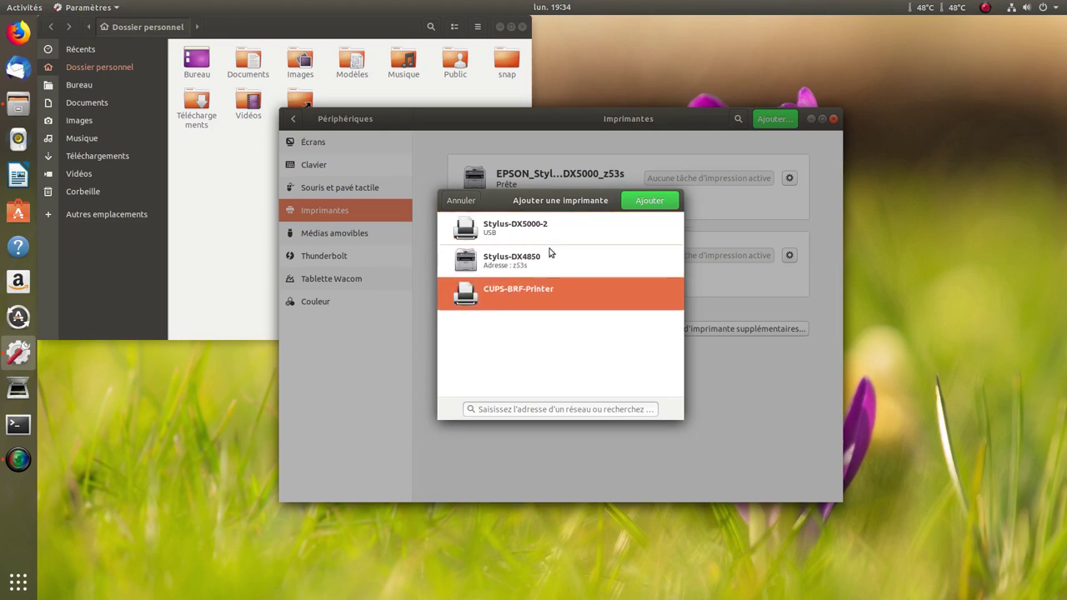
left_click(563, 237)
left_click(561, 256)
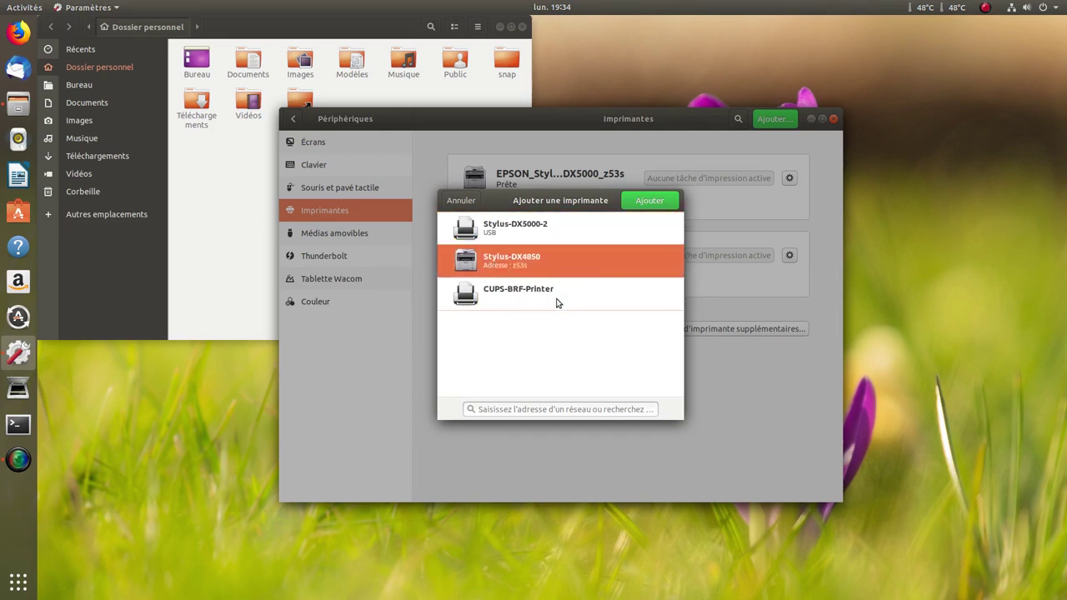
left_click(557, 302)
left_click(544, 266)
left_click(538, 237)
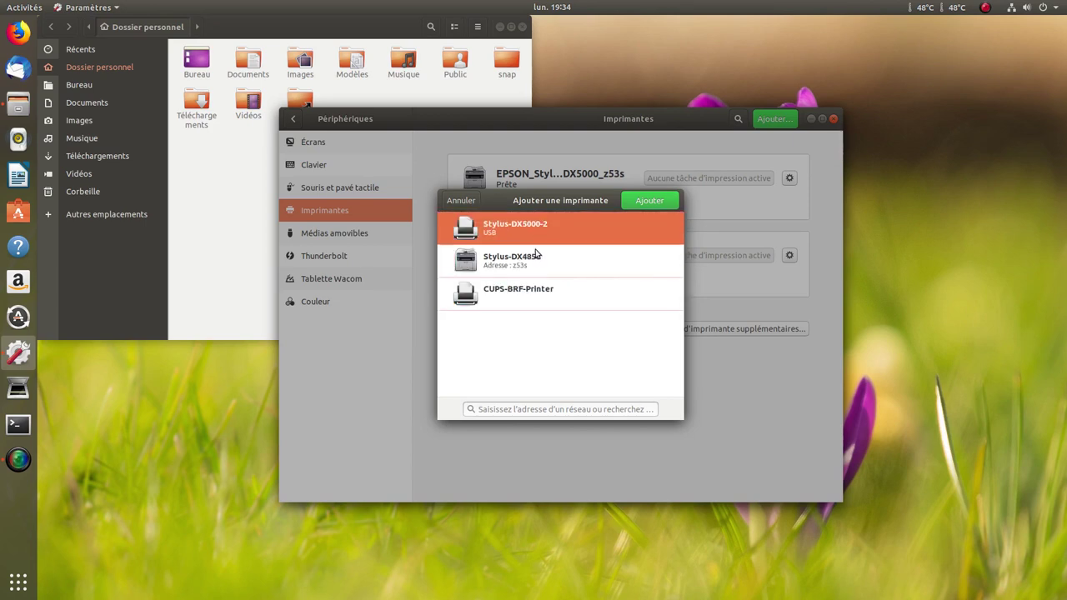
left_click(539, 262)
left_click(543, 292)
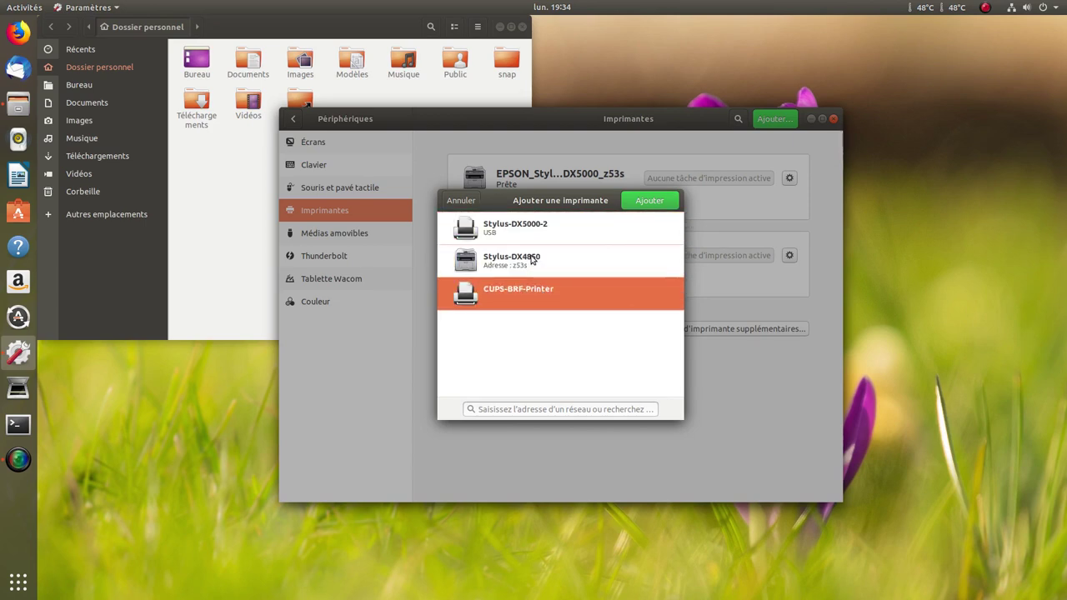
left_click(534, 259)
left_click(537, 232)
left_click(538, 266)
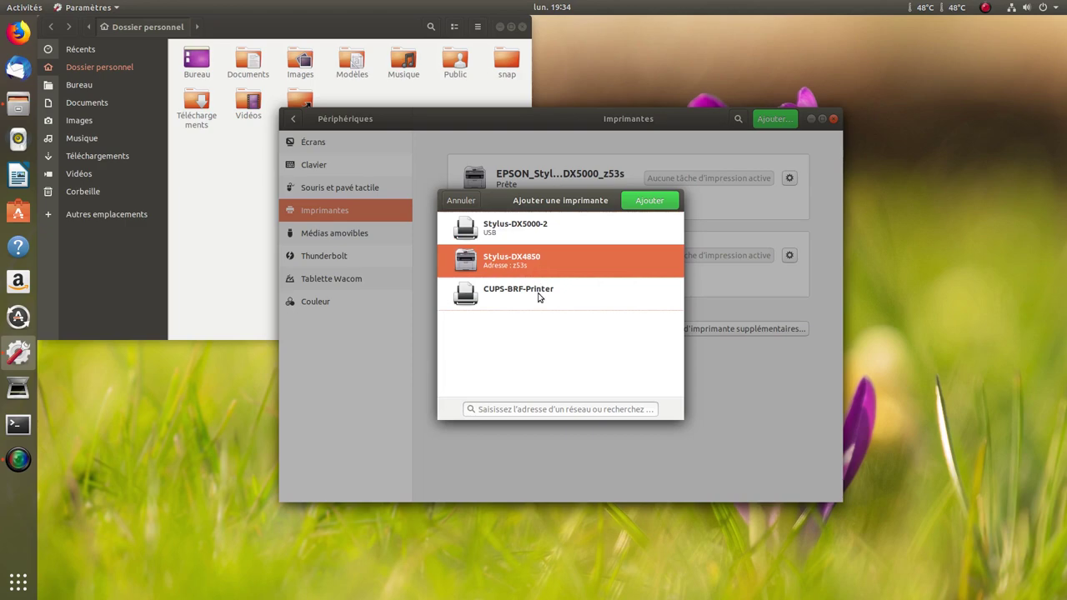
left_click(527, 297)
left_click(461, 200)
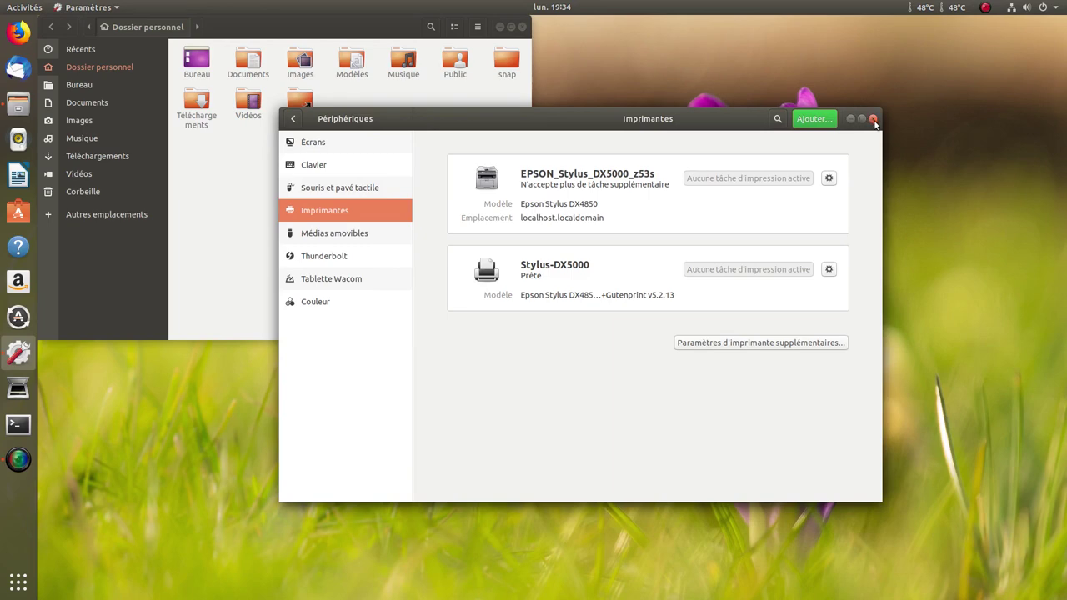
- Close the printer settings window and the home folder window to clear the desktop
left_click(873, 119)
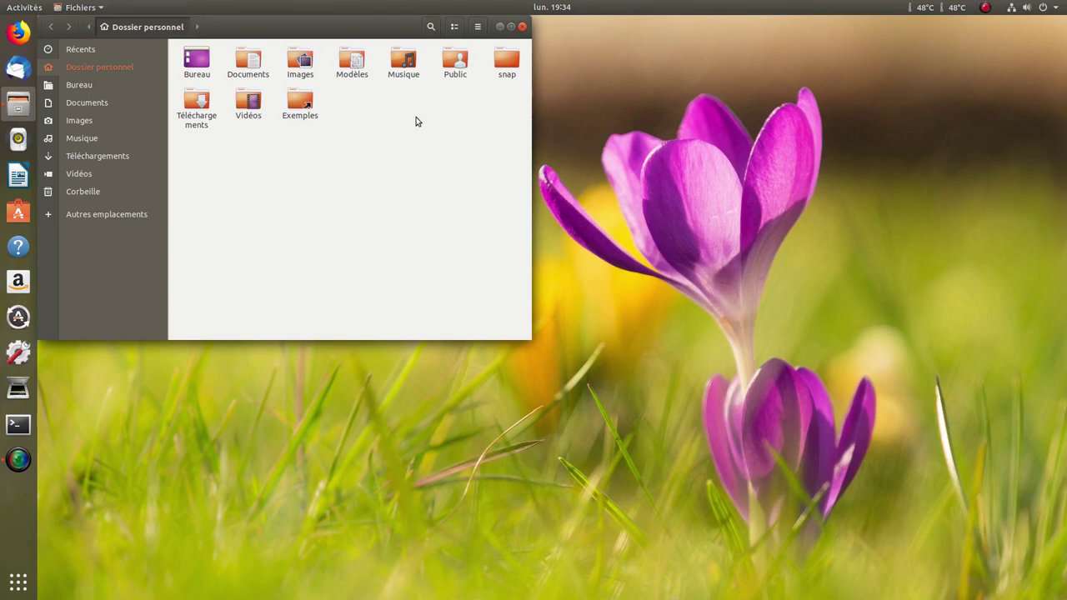
left_click(522, 26)
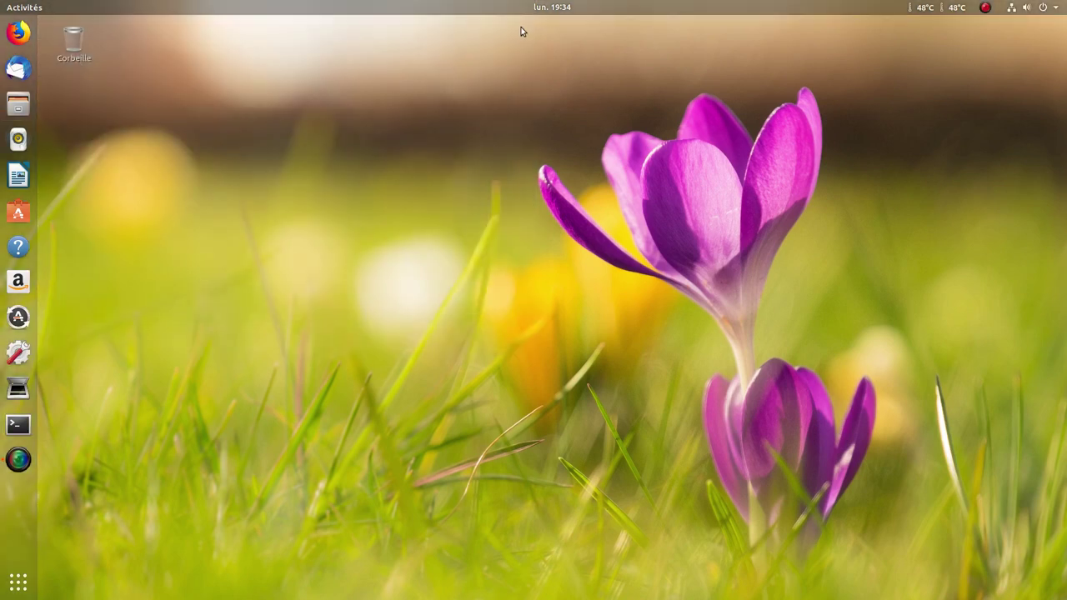